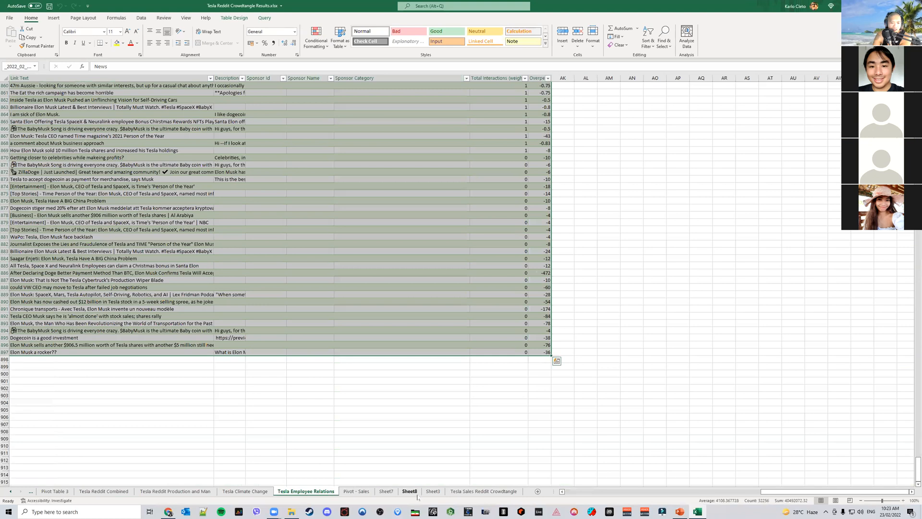
View the Tesla Sales Reddit Crowdtangle sheet, and switch to the browser to view the CrowdTangle search page
{"action": "left_click", "coordinate": [481, 491]}
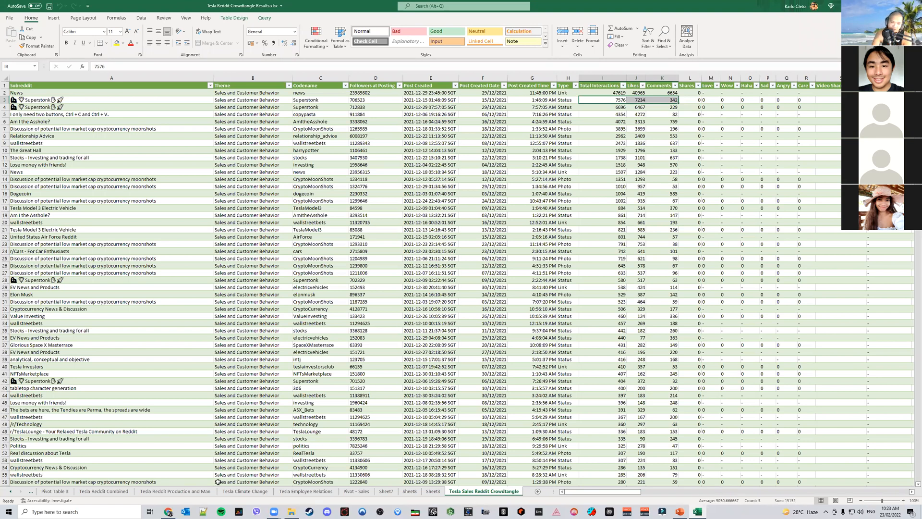
{"action": "left_click", "coordinate": [168, 512]}
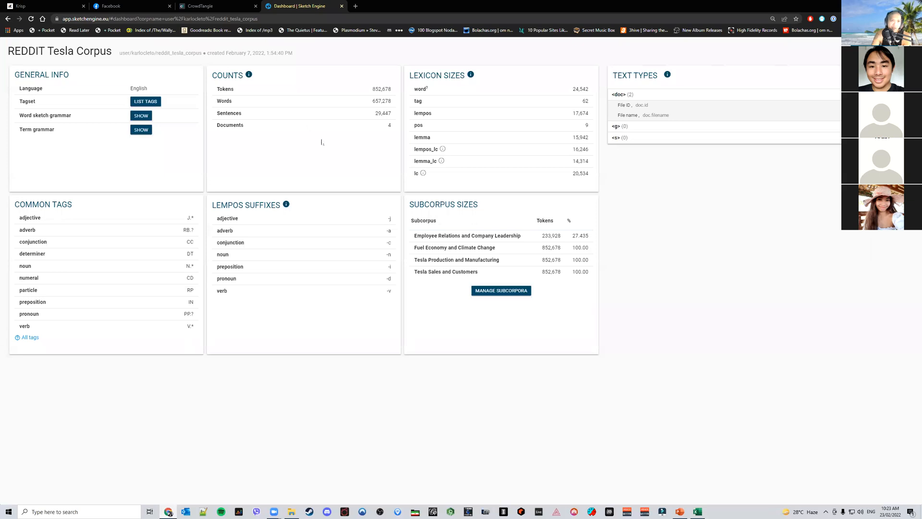
{"action": "left_click", "coordinate": [199, 6]}
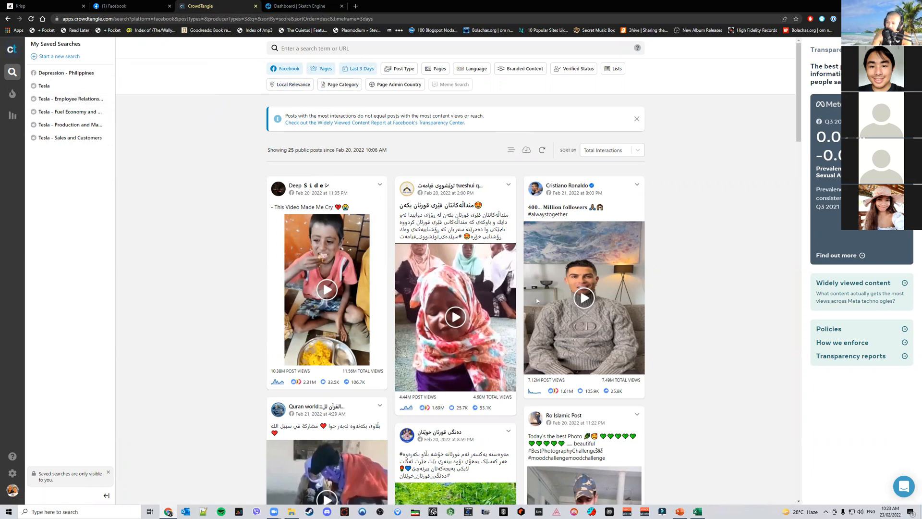
Return to the Excel workbook and move the Interaction Timeline chart off the pivot table into the empty cells beside it
{"action": "left_click", "coordinate": [697, 511]}
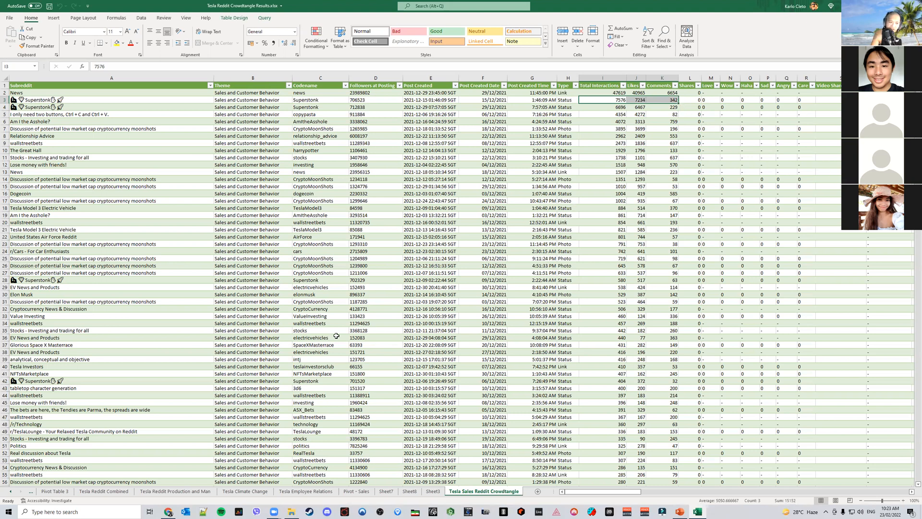
{"action": "left_click", "coordinate": [11, 492]}
{"action": "left_click", "coordinate": [10, 491]}
{"action": "left_click", "coordinate": [54, 491]}
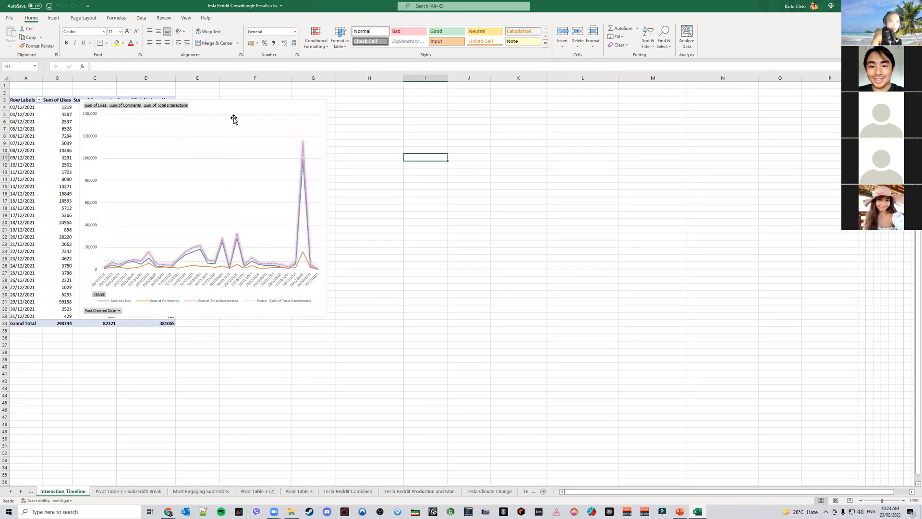
{"action": "left_click", "coordinate": [253, 119]}
{"action": "left_click_drag", "start_coordinate": [253, 119], "coordinate": [375, 164]}
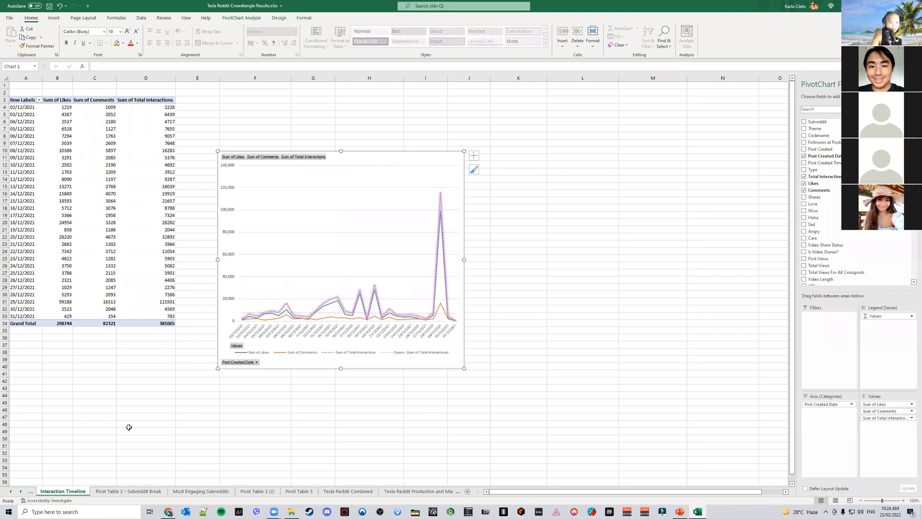
Look through the subreddit break, engaging subreddits and Pivot Table 3 sheets, plus the Tesla Reddit Combined data
{"action": "left_click", "coordinate": [134, 491]}
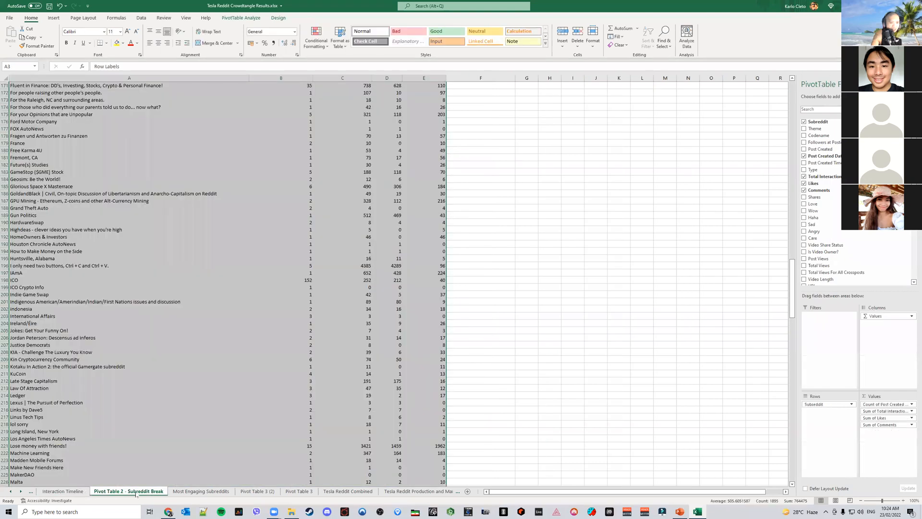
{"action": "left_click", "coordinate": [215, 491]}
{"action": "left_click", "coordinate": [257, 491]}
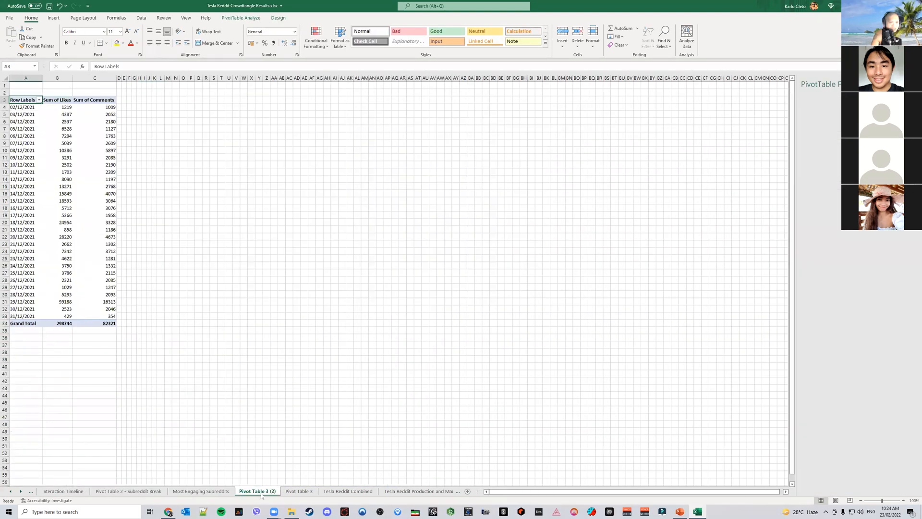
{"action": "left_click", "coordinate": [291, 492]}
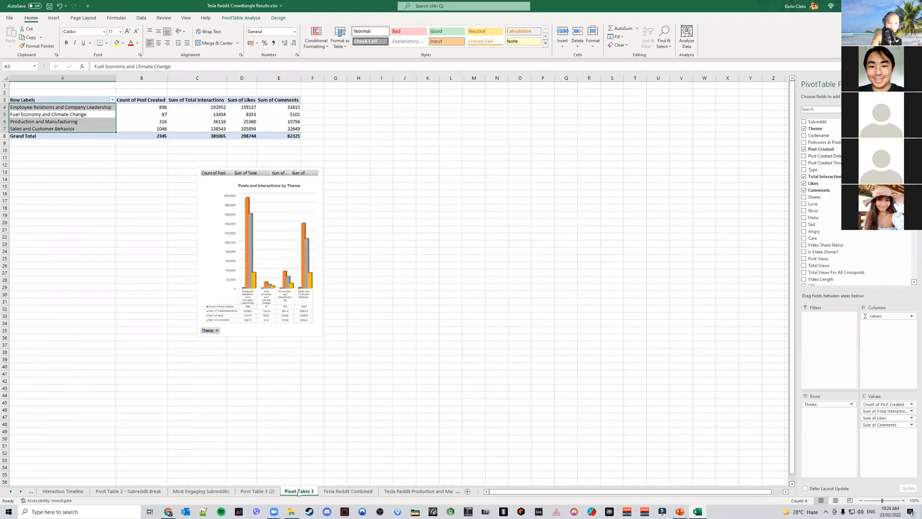
{"action": "left_click", "coordinate": [349, 491]}
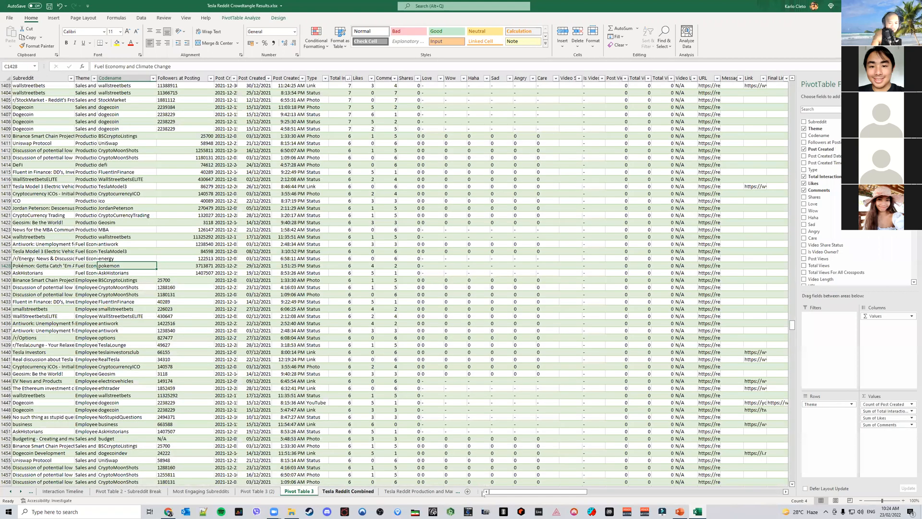
{"action": "left_click", "coordinate": [512, 492]}
Examine the sales timeline charts on Sheet3, Sheet8 and Sheet7, the Pivot - Sales sheet and the Tesla Employee Relations data
{"action": "left_click", "coordinate": [21, 491]}
{"action": "left_click", "coordinate": [21, 492]}
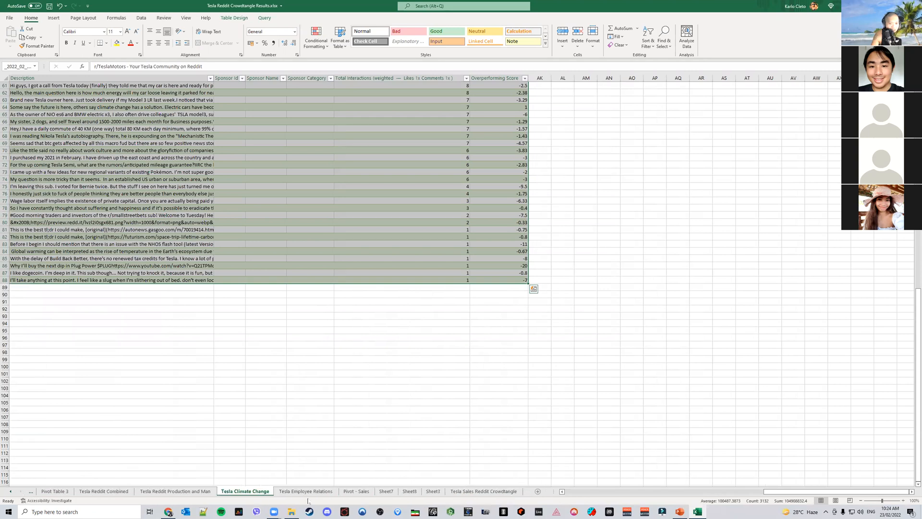
{"action": "left_click", "coordinate": [458, 492]}
{"action": "left_click", "coordinate": [410, 492]}
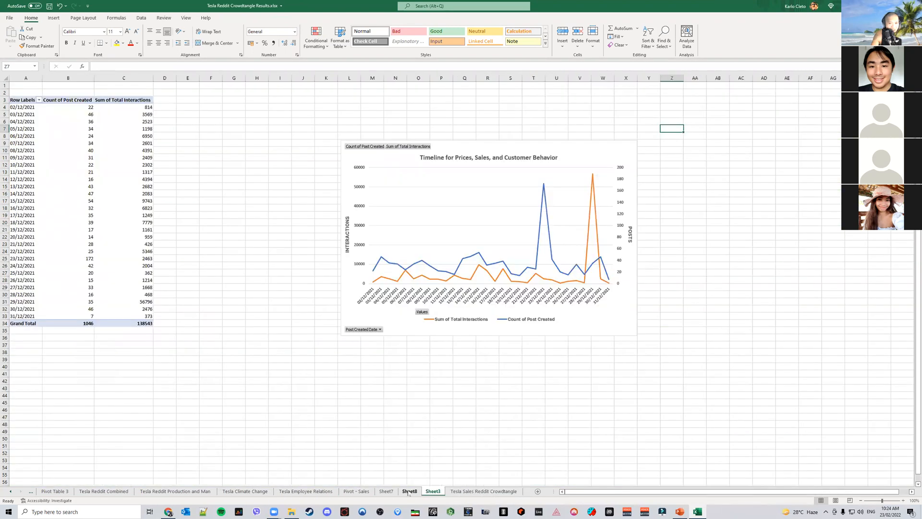
{"action": "left_click", "coordinate": [410, 491]}
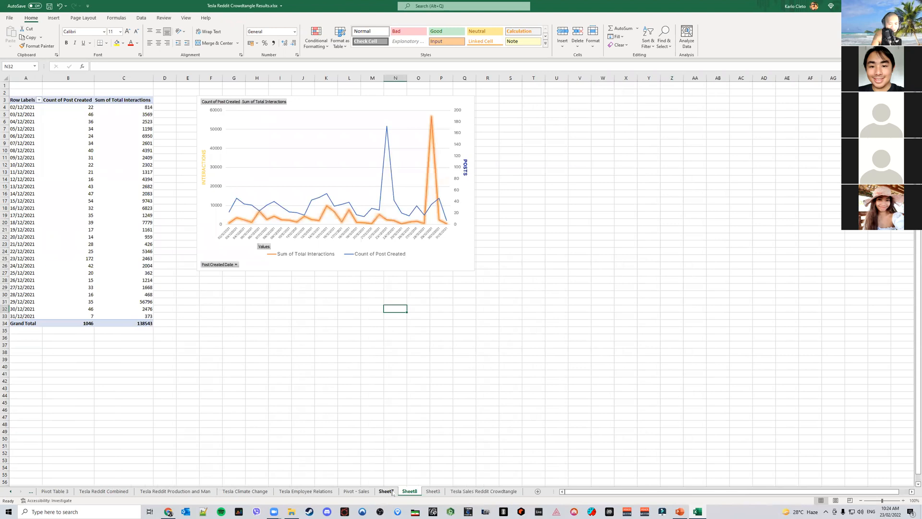
{"action": "left_click", "coordinate": [387, 492]}
{"action": "left_click", "coordinate": [356, 491]}
{"action": "left_click", "coordinate": [283, 492]}
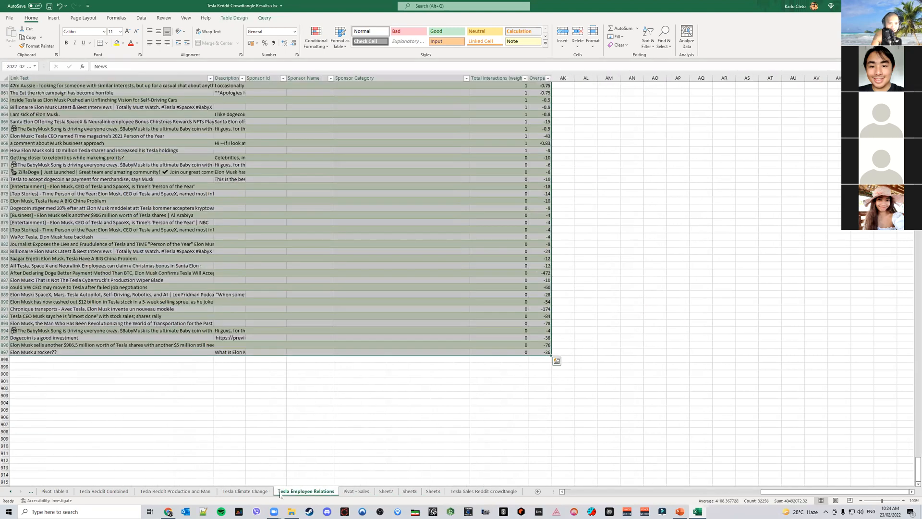
On the Posts Timeline sheet, move the line chart from below the pivot table to beside it and enlarge it
{"action": "left_click", "coordinate": [13, 491]}
{"action": "left_click", "coordinate": [12, 491]}
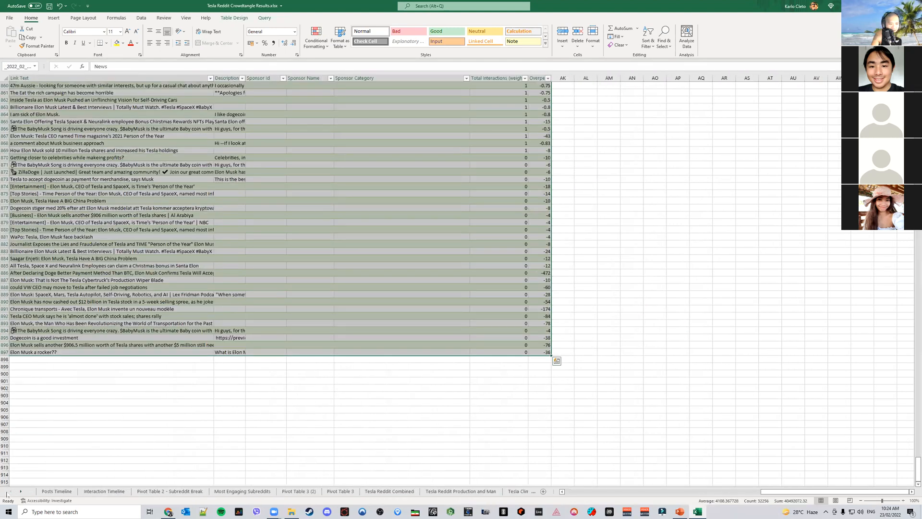
{"action": "left_click", "coordinate": [53, 491]}
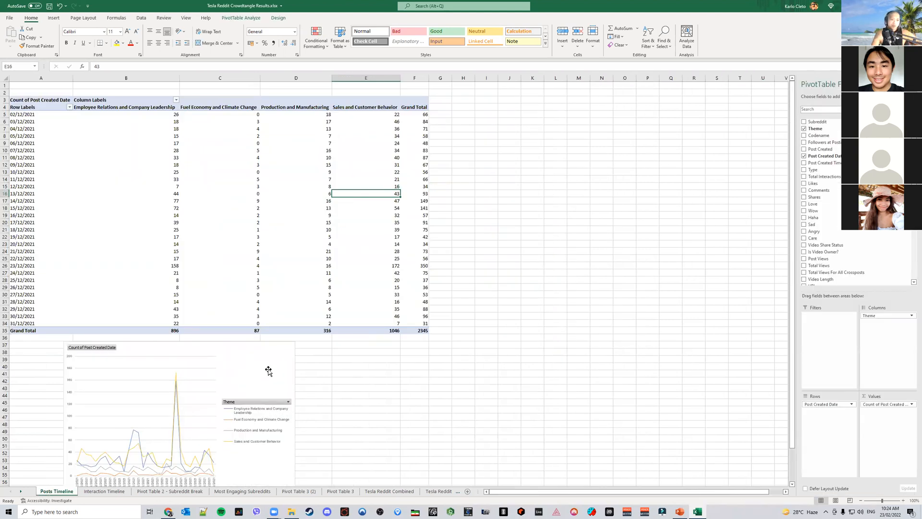
{"action": "left_click_drag", "start_coordinate": [240, 350], "coordinate": [639, 175]}
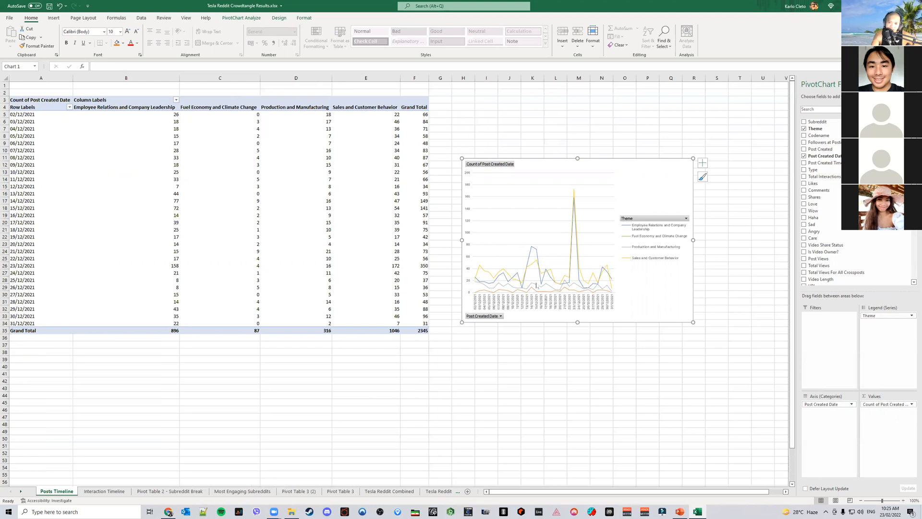
{"action": "left_click_drag", "start_coordinate": [693, 159], "coordinate": [743, 132]}
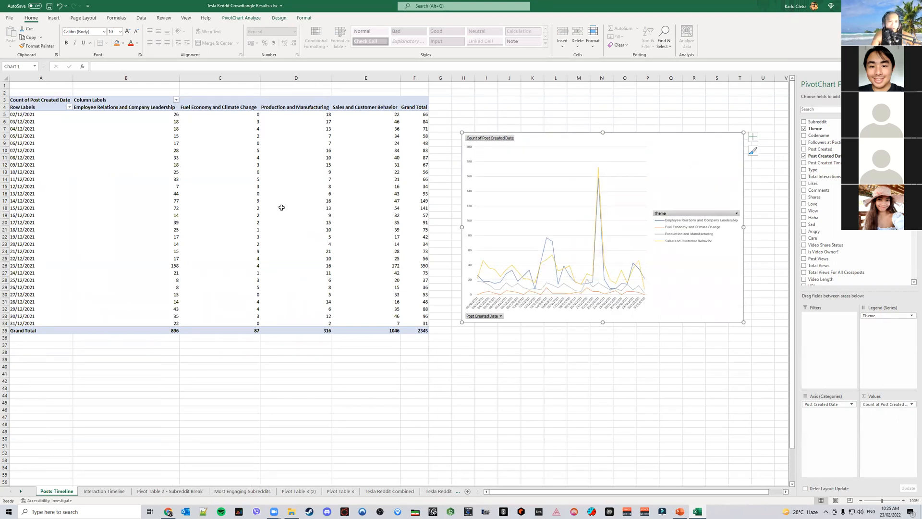
Check the empty-cell display setting in the PivotTable Options of the posts-by-date table
{"action": "right_click", "coordinate": [282, 182]}
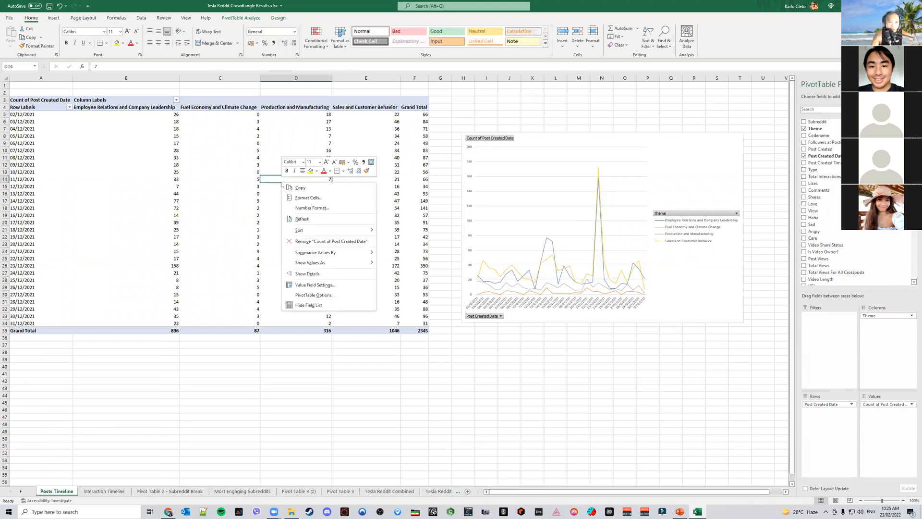
{"action": "right_click", "coordinate": [226, 135]}
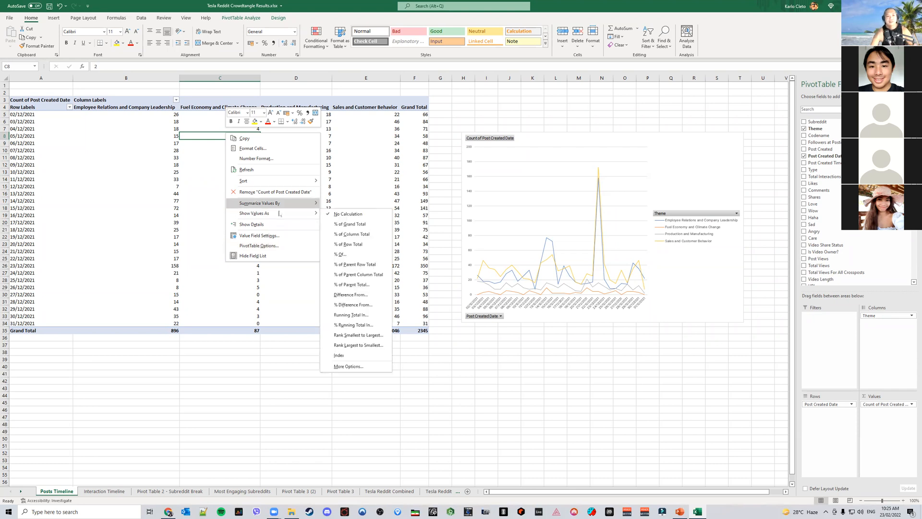
{"action": "left_click", "coordinate": [274, 245]}
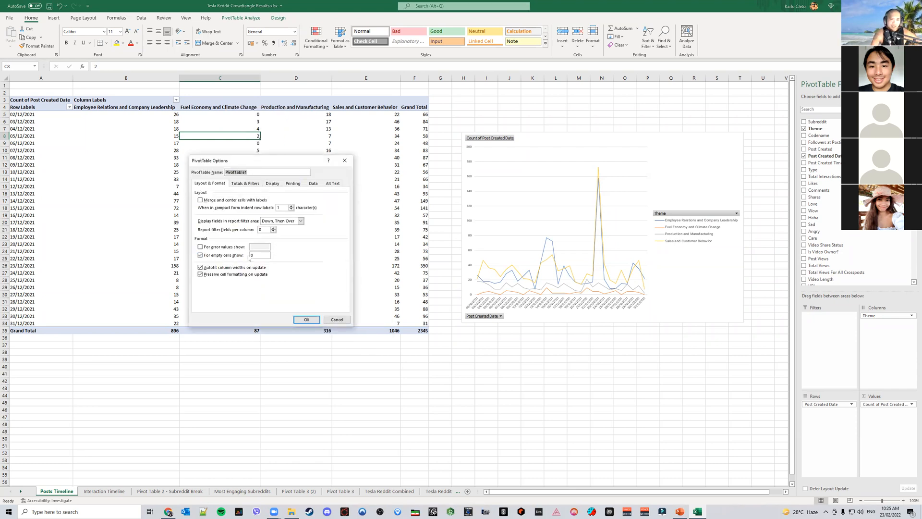
{"action": "left_click", "coordinate": [310, 319]}
{"action": "left_click", "coordinate": [257, 145]}
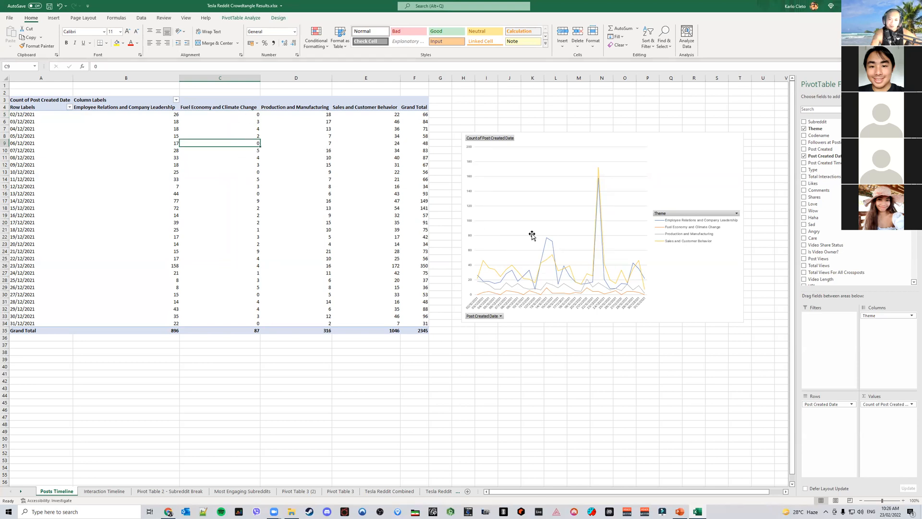
Switch to the Sample Narrative Mining Report in PowerPoint and inspect the headline text on time series slide 14
{"action": "left_click", "coordinate": [698, 144]}
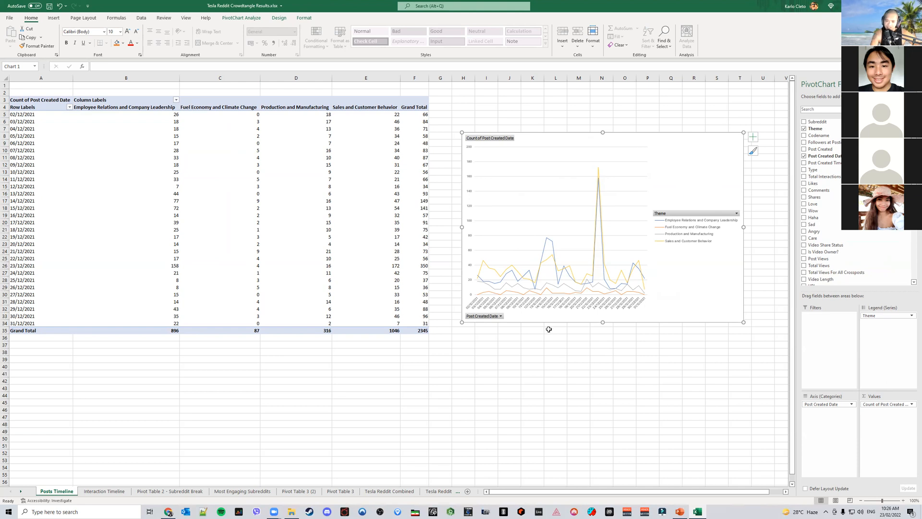
{"action": "left_click", "coordinate": [678, 510]}
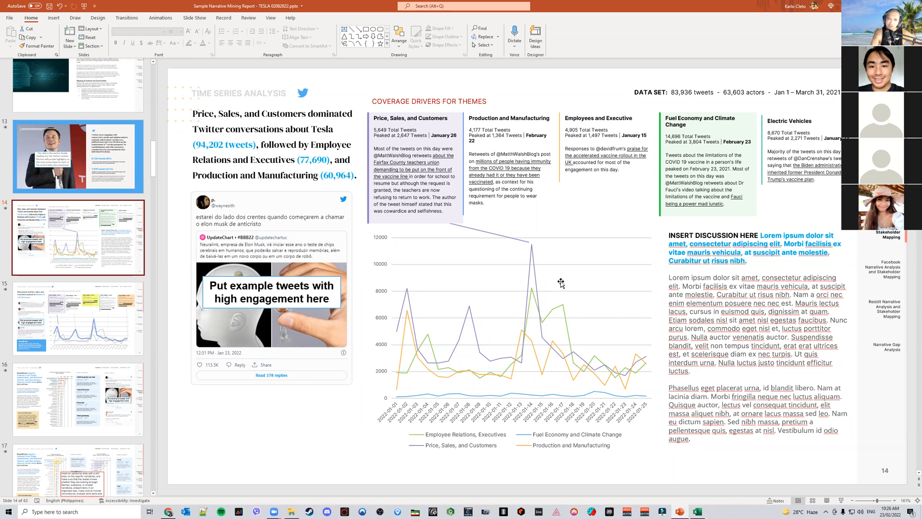
{"action": "left_click", "coordinate": [275, 138]}
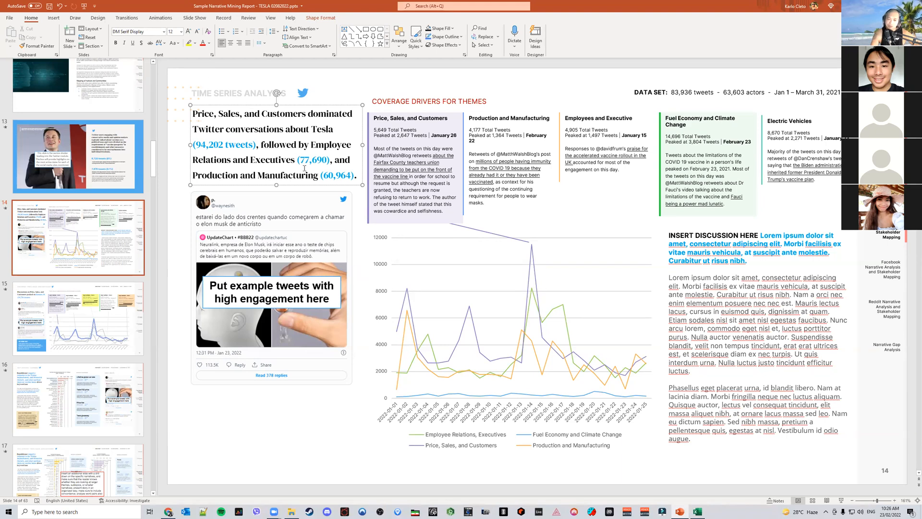
{"action": "left_click", "coordinate": [271, 138]}
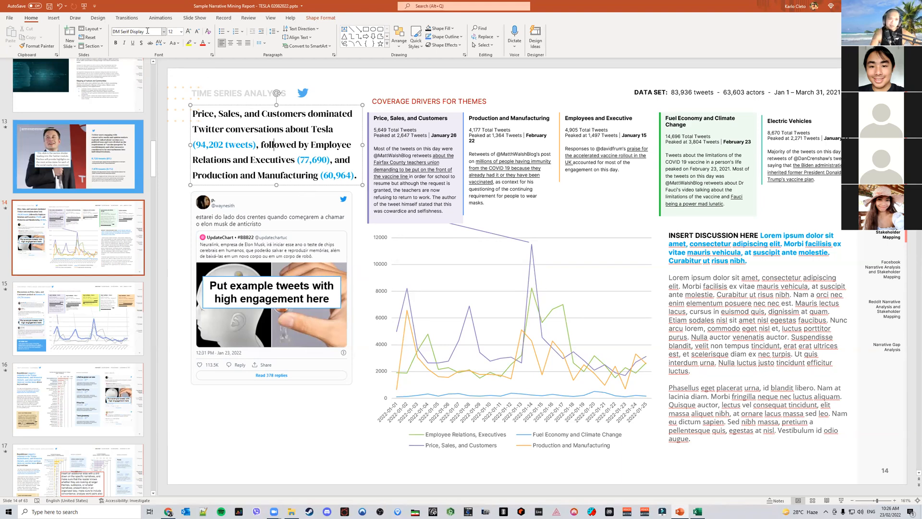
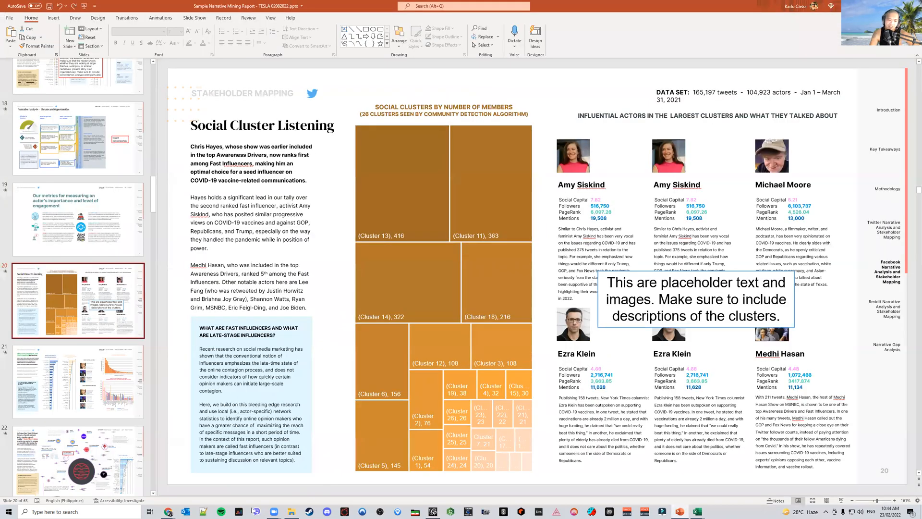
Switch to Gephi and examine the network's node table in the Data Laboratory, including the table export options
{"action": "key", "text": "alt+Tab"}
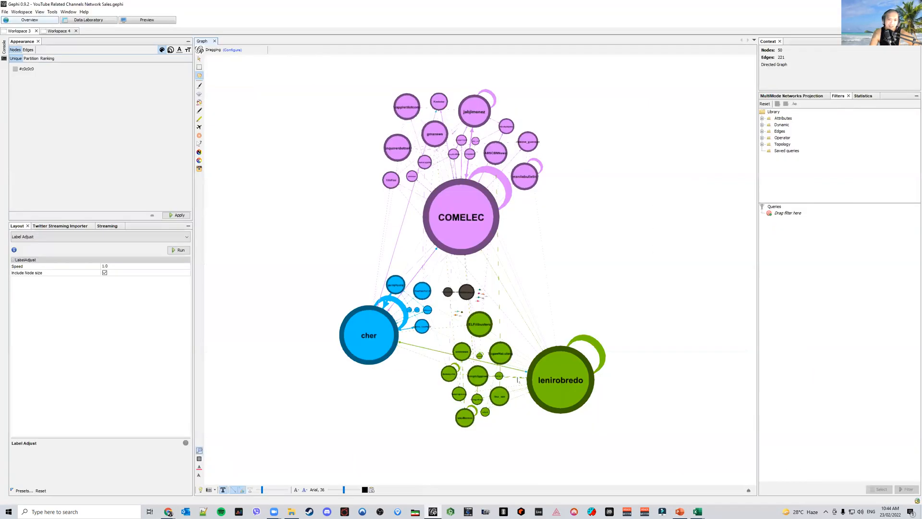
{"action": "left_click", "coordinate": [679, 511]}
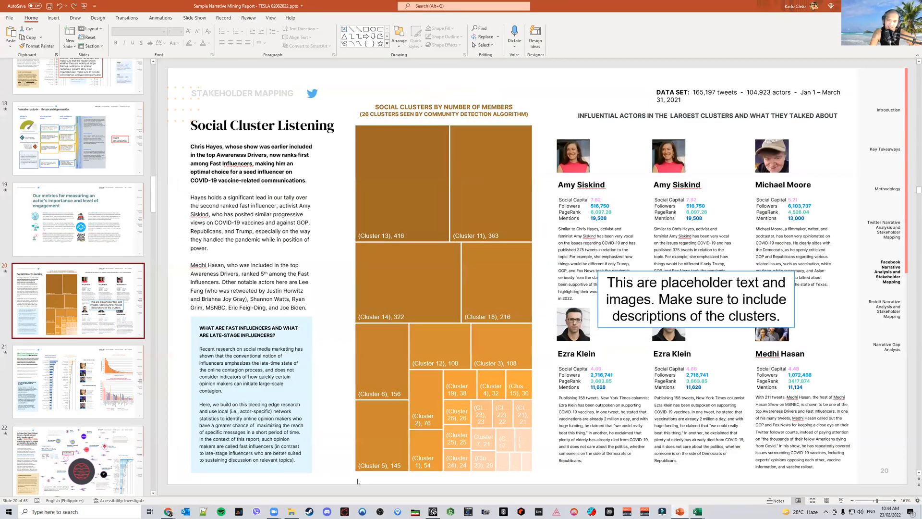
{"action": "left_click", "coordinate": [432, 511]}
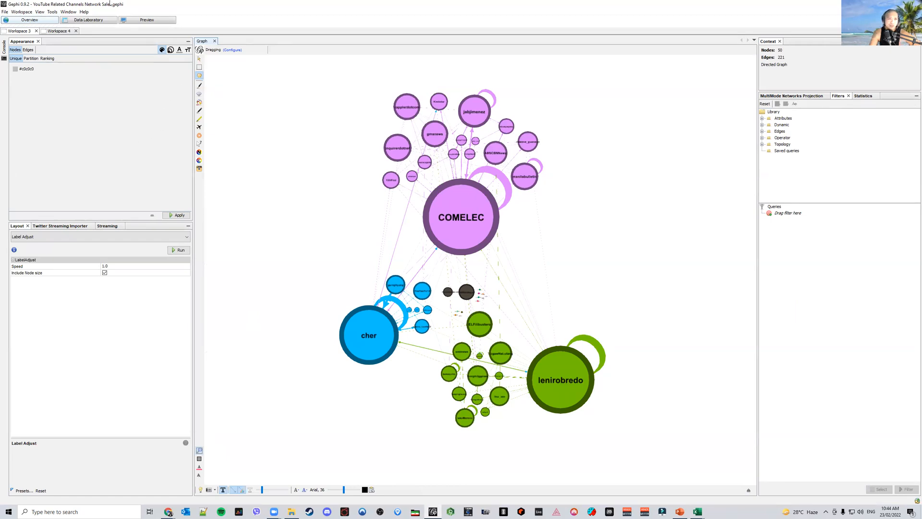
{"action": "left_click", "coordinate": [79, 21]}
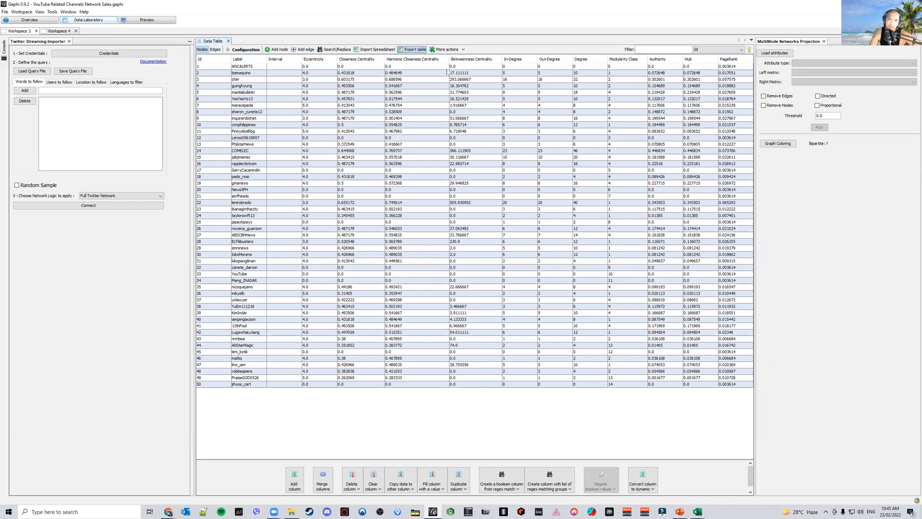
{"action": "left_click", "coordinate": [412, 49]}
{"action": "left_click", "coordinate": [561, 297]}
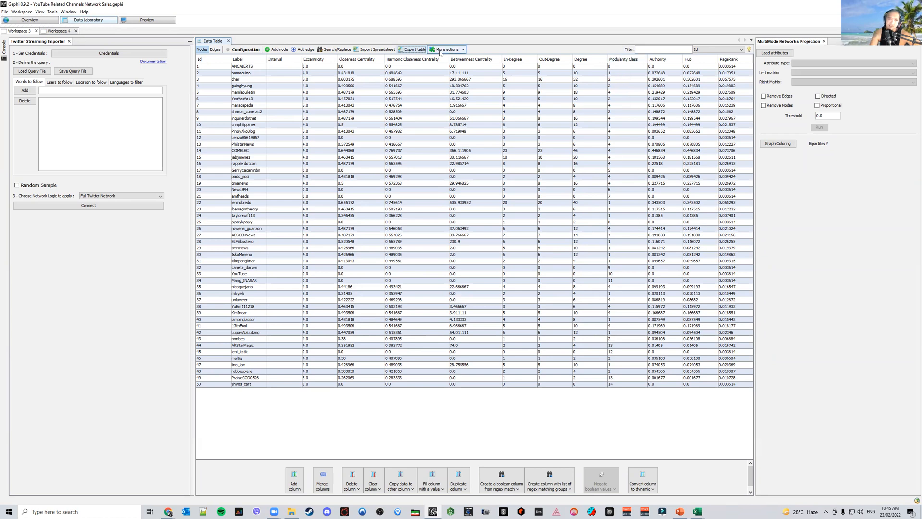
Return to the PowerPoint report and select the social clusters treemap on slide 20
{"action": "left_click", "coordinate": [679, 512]}
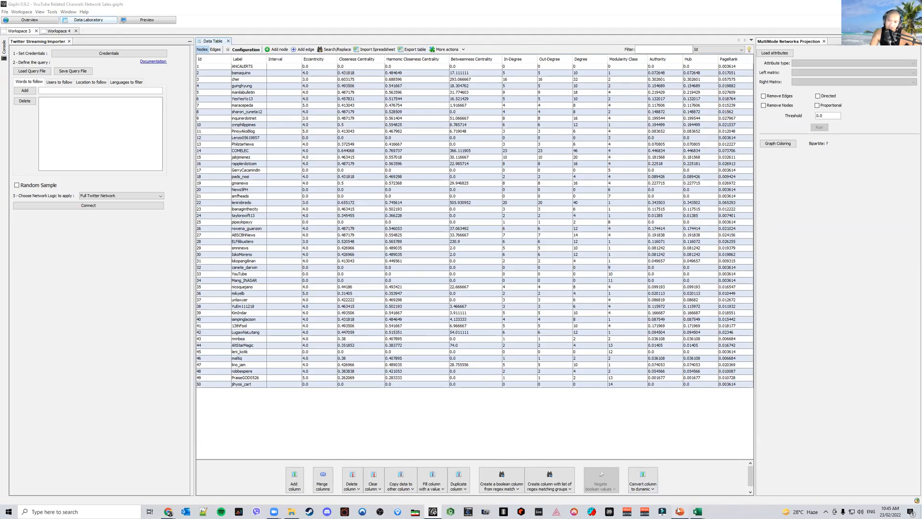
{"action": "mouse_move", "coordinate": [424, 210]}
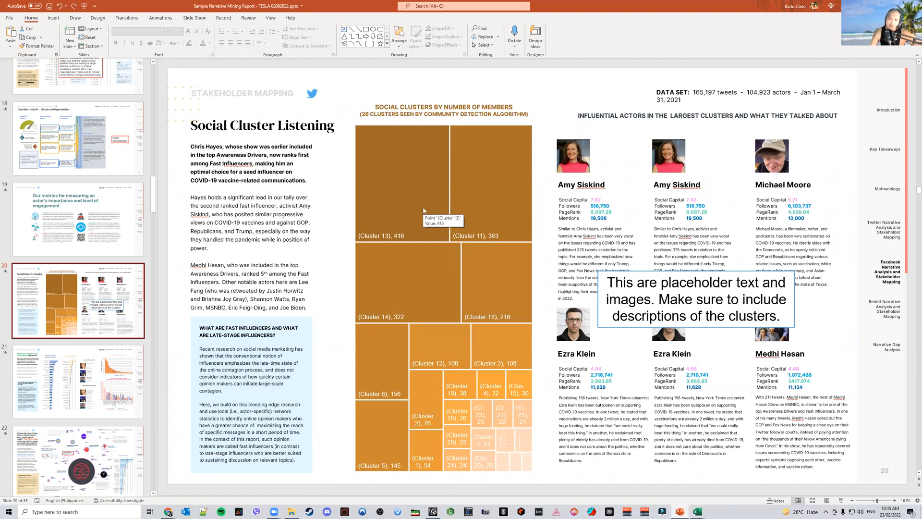
{"action": "left_click", "coordinate": [383, 235]}
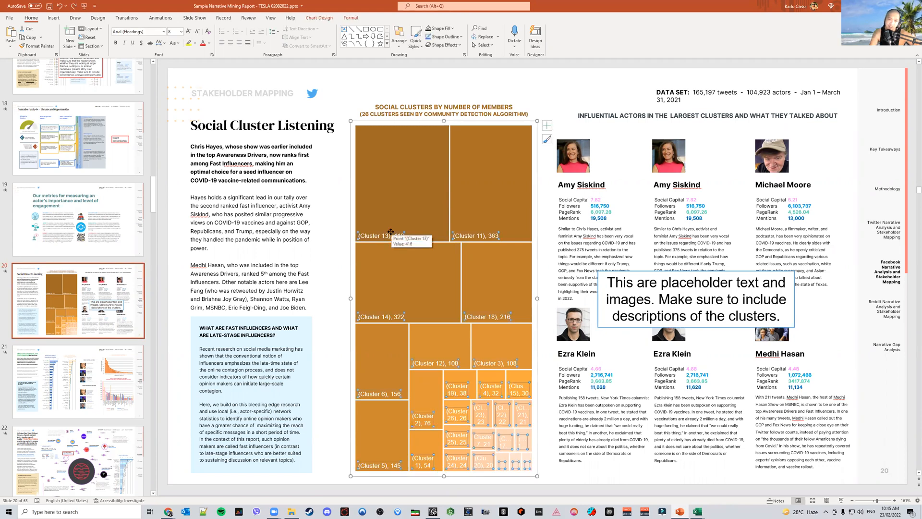
Check the data label options of the social clusters treemap, close them, and select the treemap's data series
{"action": "double_click", "coordinate": [390, 232]}
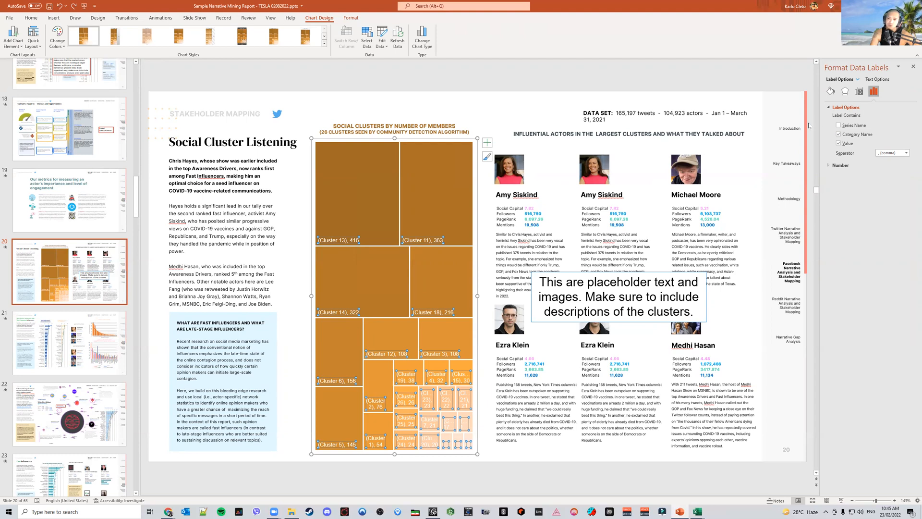
{"action": "left_click", "coordinate": [914, 67]}
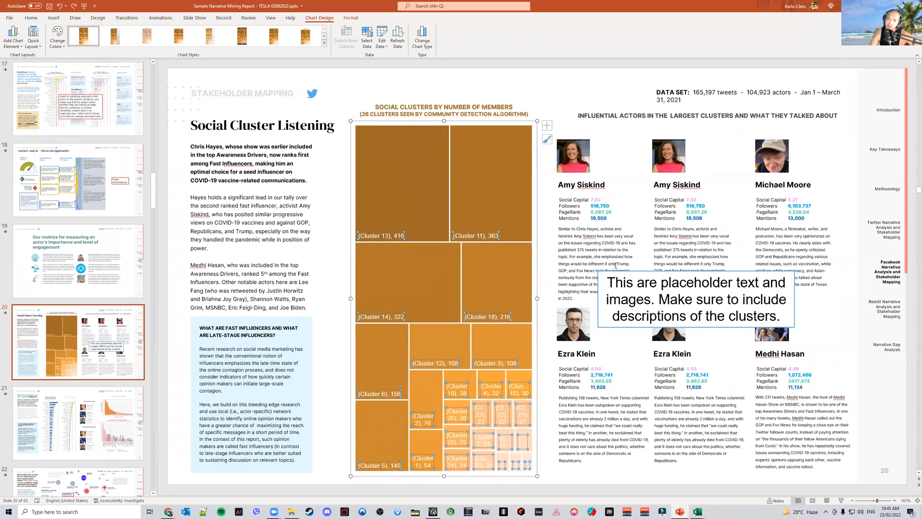
{"action": "left_click", "coordinate": [430, 189]}
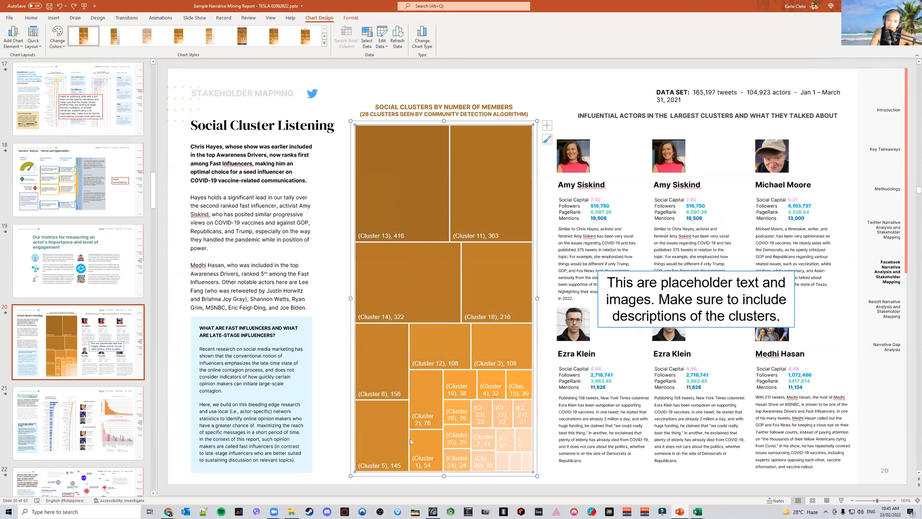
Compare Gephi's node table, including the Modularity Class column, with the social clusters treemap in PowerPoint
{"action": "left_click", "coordinate": [433, 512]}
{"action": "left_click", "coordinate": [615, 61]}
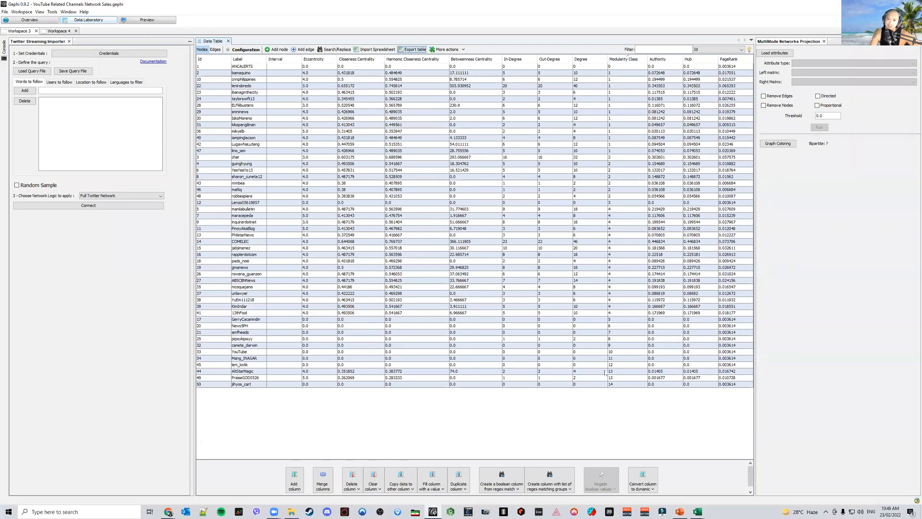
{"action": "left_click", "coordinate": [578, 378]}
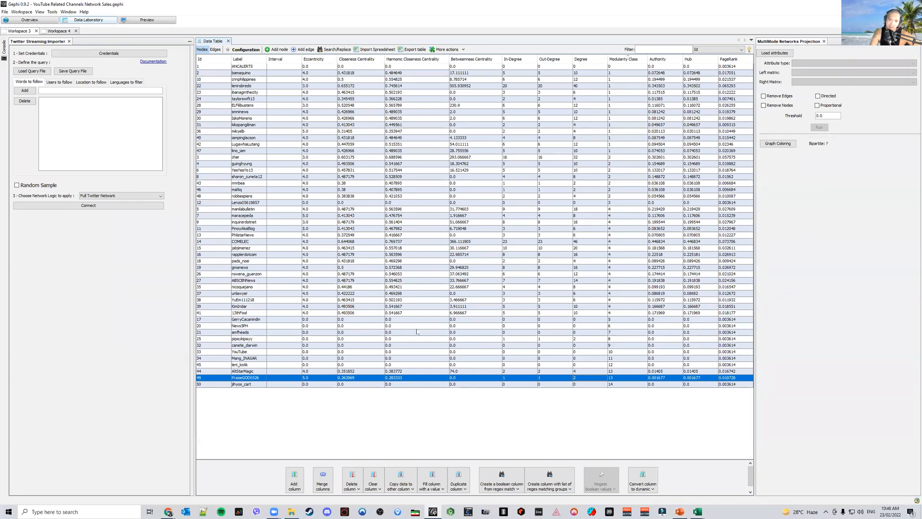
{"action": "left_click", "coordinate": [680, 512]}
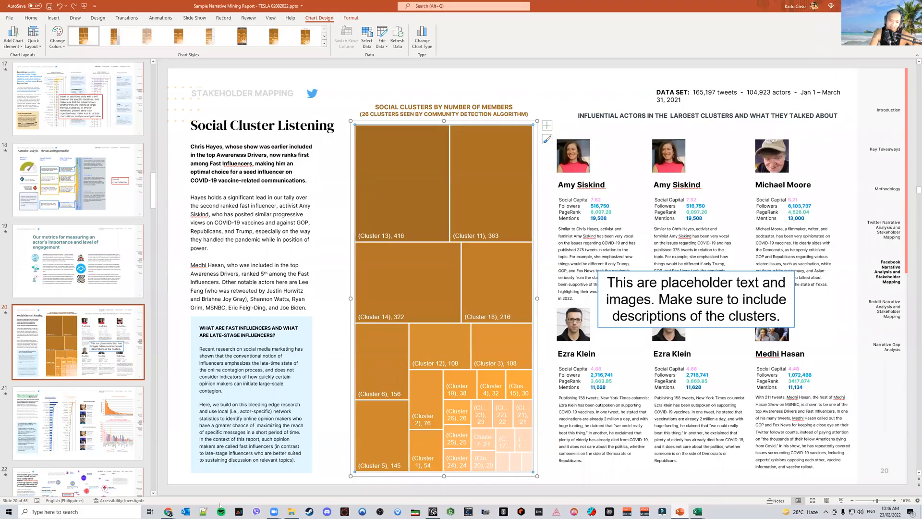
{"action": "left_click", "coordinate": [433, 511]}
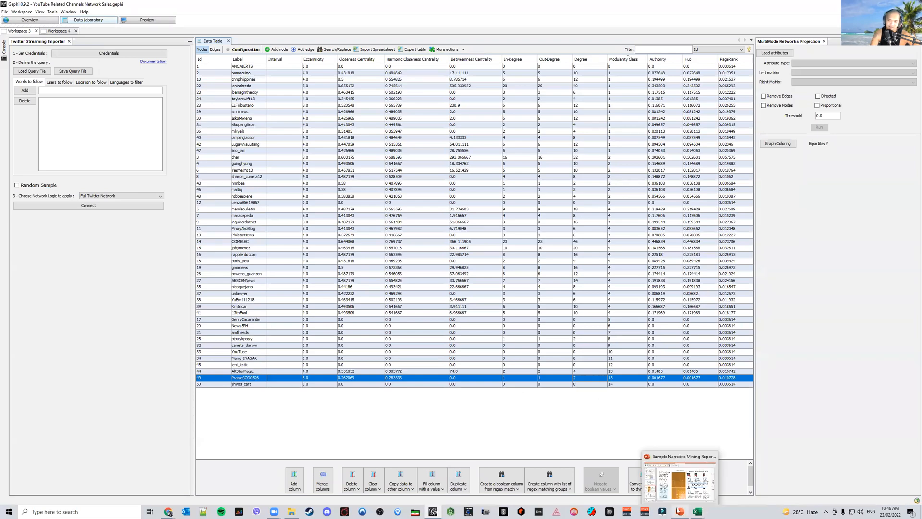
{"action": "left_click", "coordinate": [682, 494]}
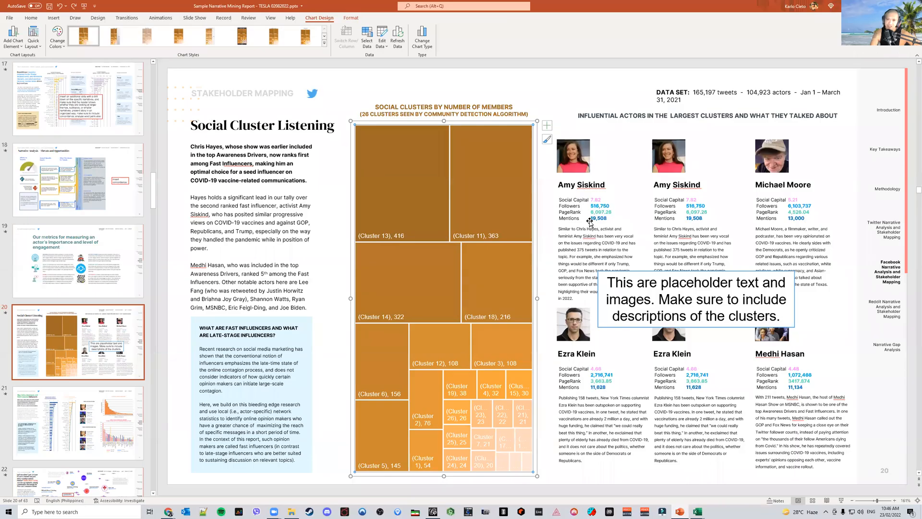
Inspect the first influential actor's photo and the followers, PageRank and mentions figures on slide 20
{"action": "left_click", "coordinate": [570, 157]}
{"action": "left_click", "coordinate": [570, 157]}
{"action": "left_click", "coordinate": [662, 160]}
{"action": "left_click", "coordinate": [577, 164]}
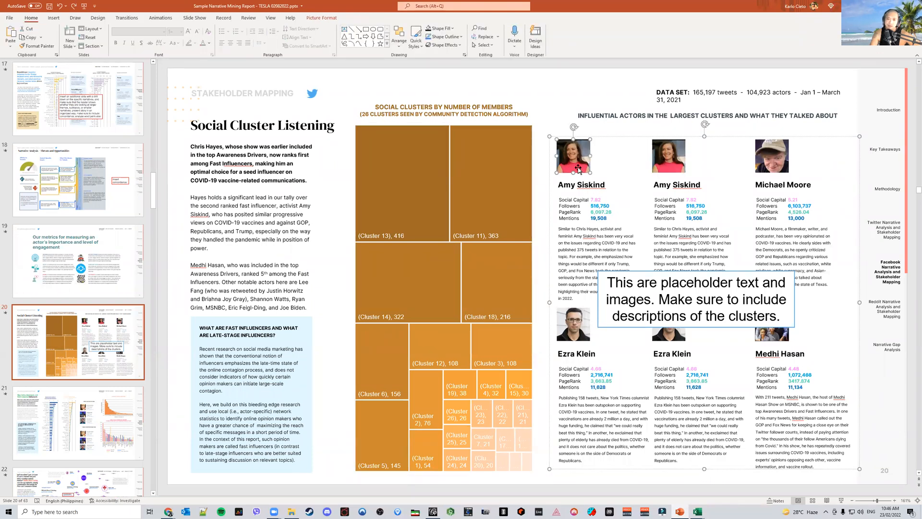
{"action": "left_click", "coordinate": [602, 219]}
{"action": "left_click_drag", "start_coordinate": [607, 219], "coordinate": [590, 204]}
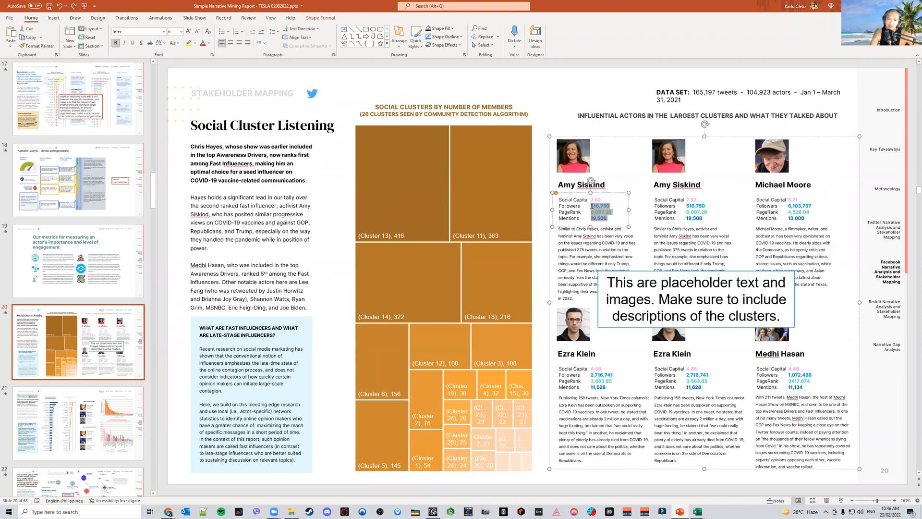
{"action": "left_click", "coordinate": [554, 123]}
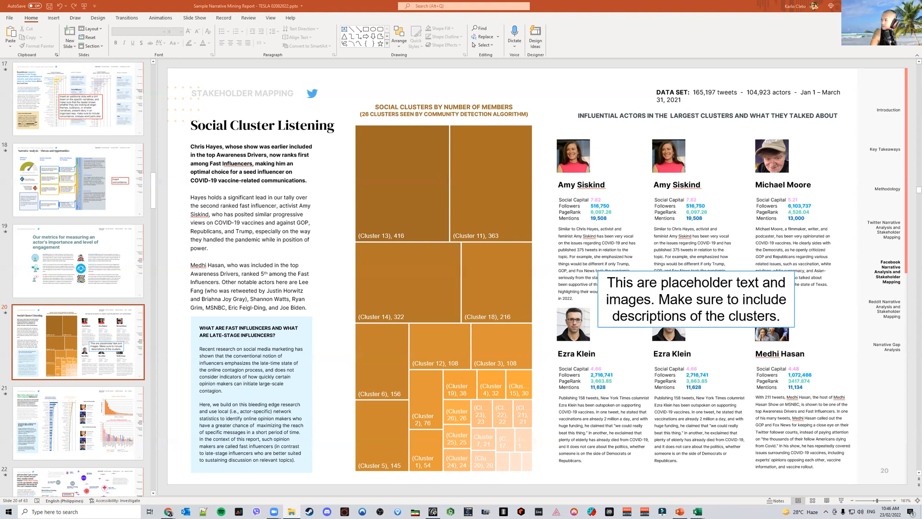
{"action": "key", "text": "alt+Tab"}
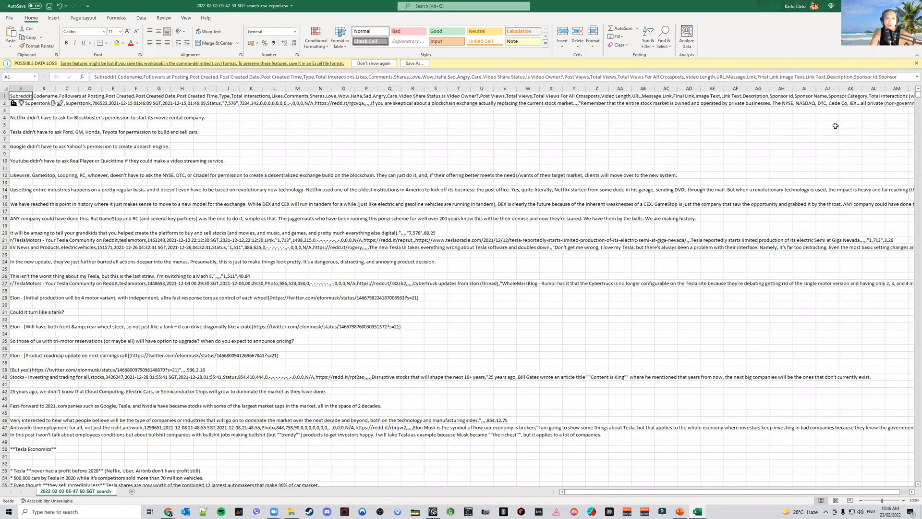
{"action": "key", "text": "ctrl+w"}
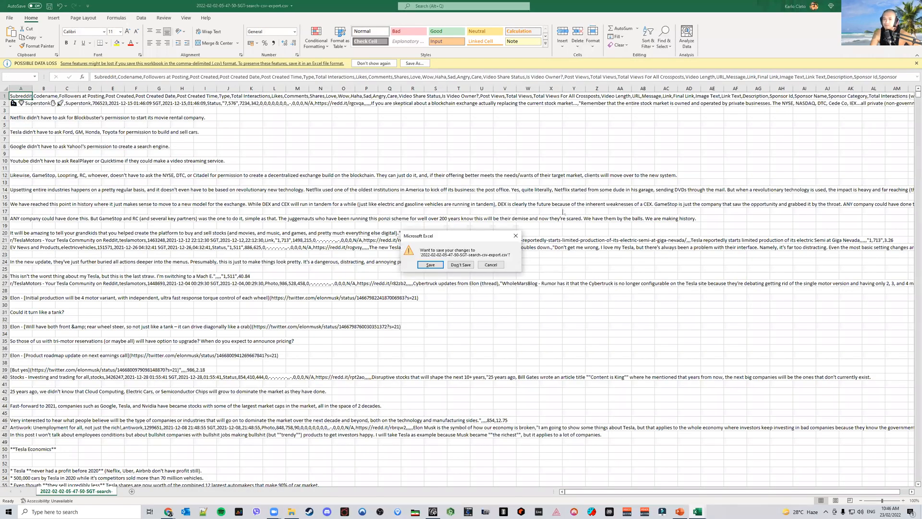
{"action": "left_click", "coordinate": [460, 266]}
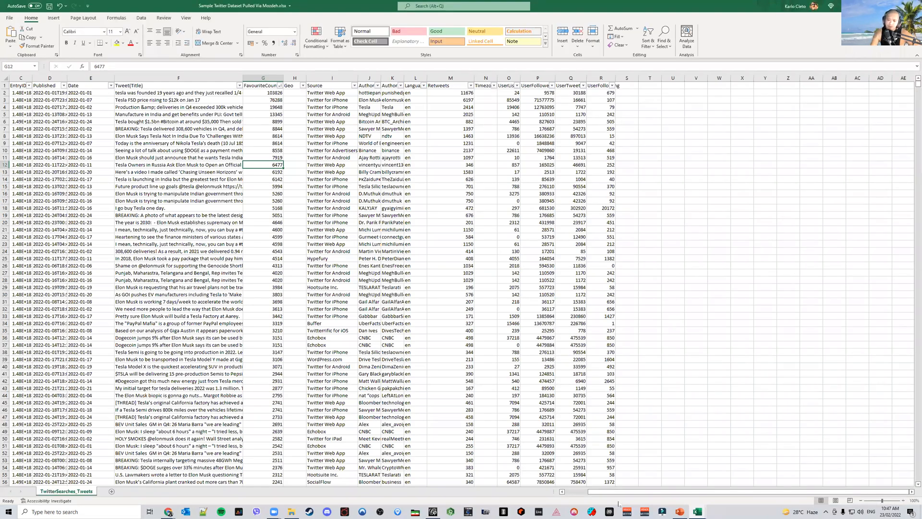
Review the first columns of the Sample Twitter Dataset, then compare Gephi's node table with the PowerPoint cluster slide
{"action": "left_click_drag", "start_coordinate": [674, 491], "coordinate": [637, 491]}
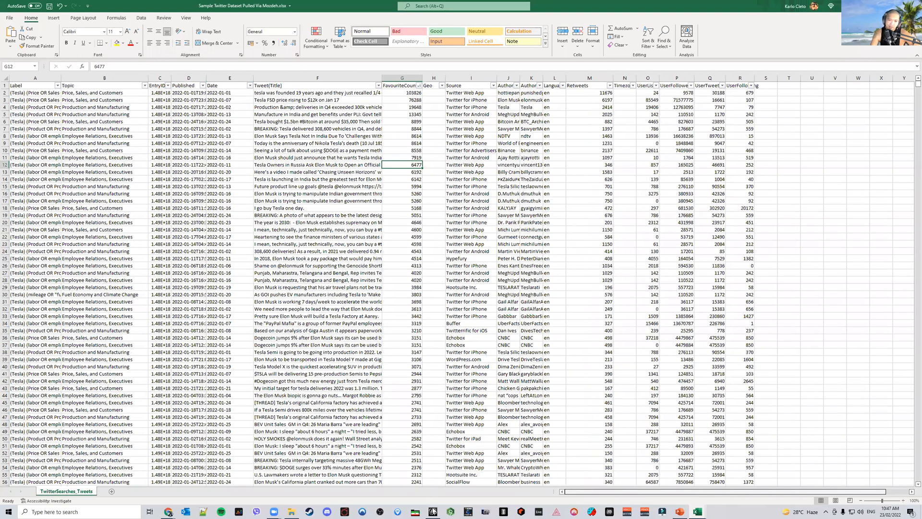
{"action": "left_click", "coordinate": [432, 511]}
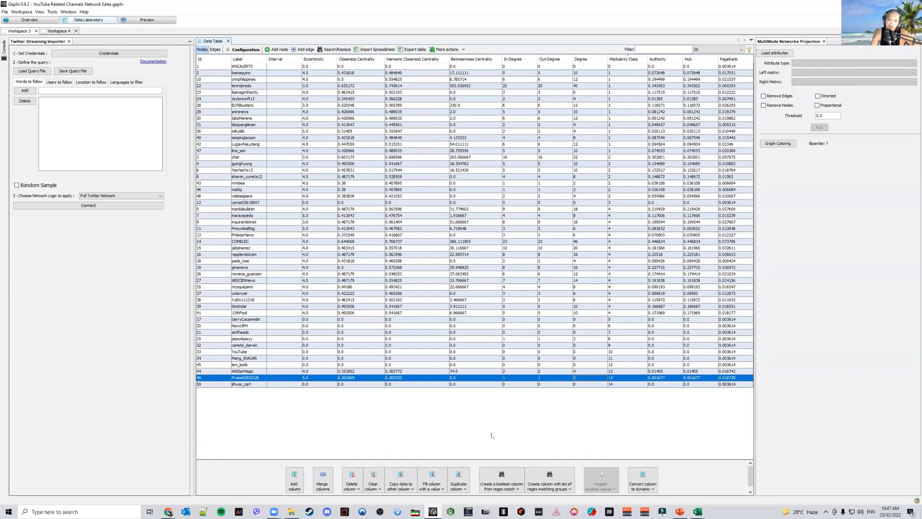
{"action": "left_click", "coordinate": [679, 510]}
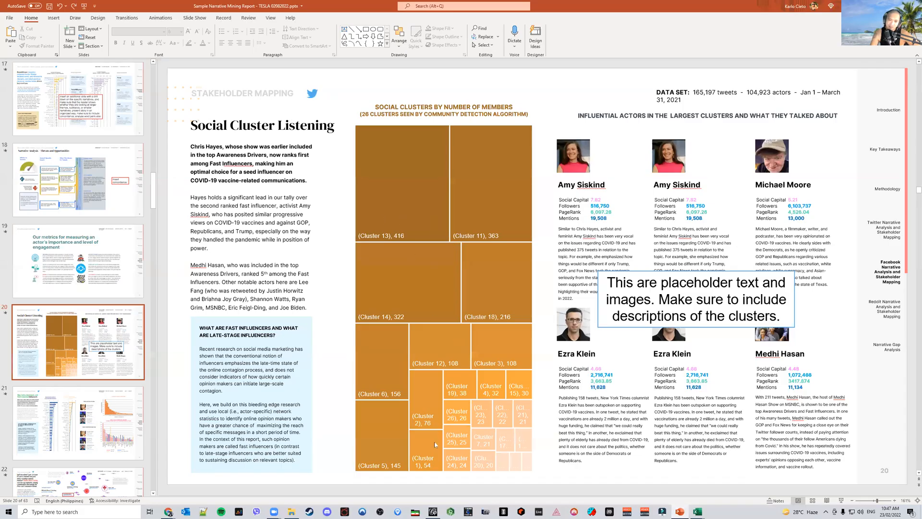
{"action": "left_click", "coordinate": [432, 511]}
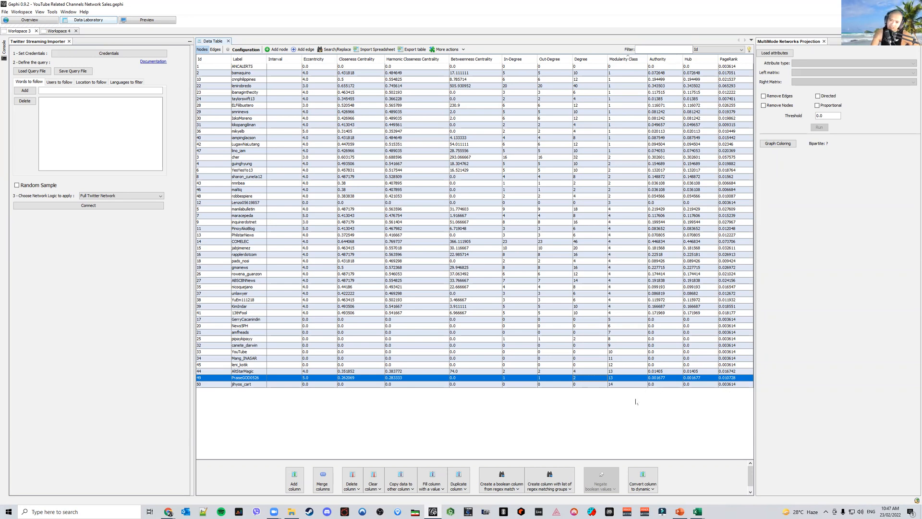
Switch to the Sample Twitter Dataset workbook in Excel and examine the Retweets and user tweet count columns
{"action": "mouse_move", "coordinate": [699, 512]}
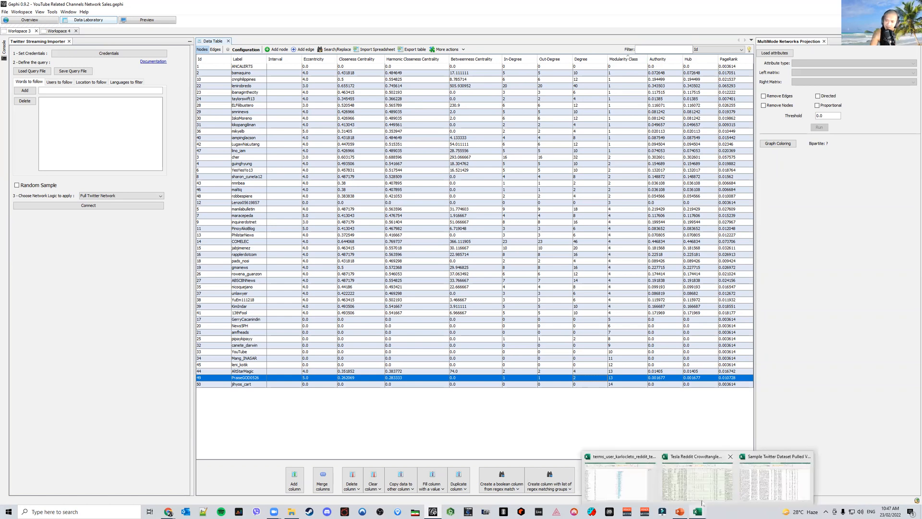
{"action": "left_click", "coordinate": [768, 480]}
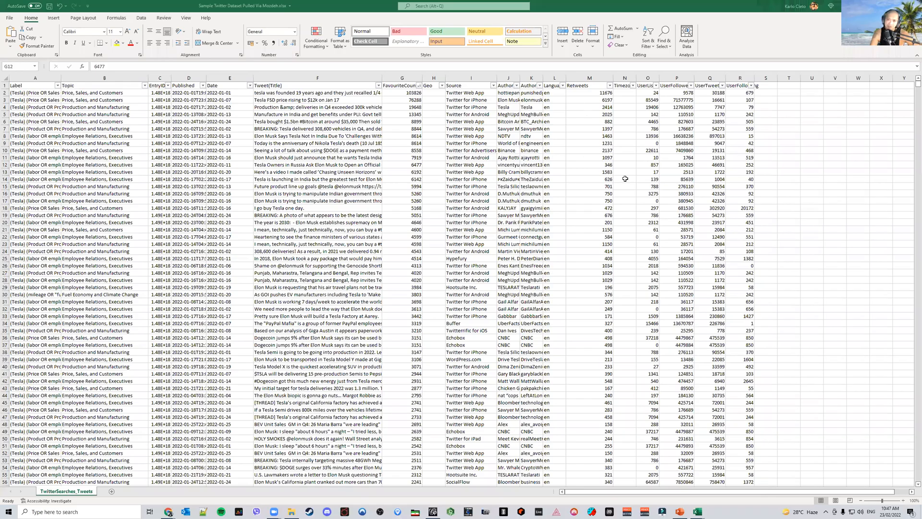
{"action": "left_click_drag", "start_coordinate": [681, 99], "coordinate": [696, 255]}
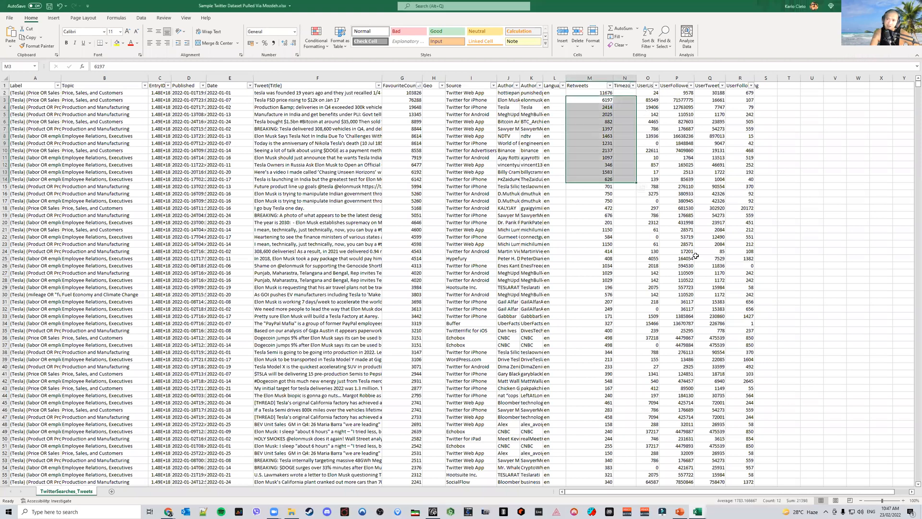
{"action": "left_click", "coordinate": [720, 143]}
{"action": "left_click_drag", "start_coordinate": [710, 99], "coordinate": [715, 208]}
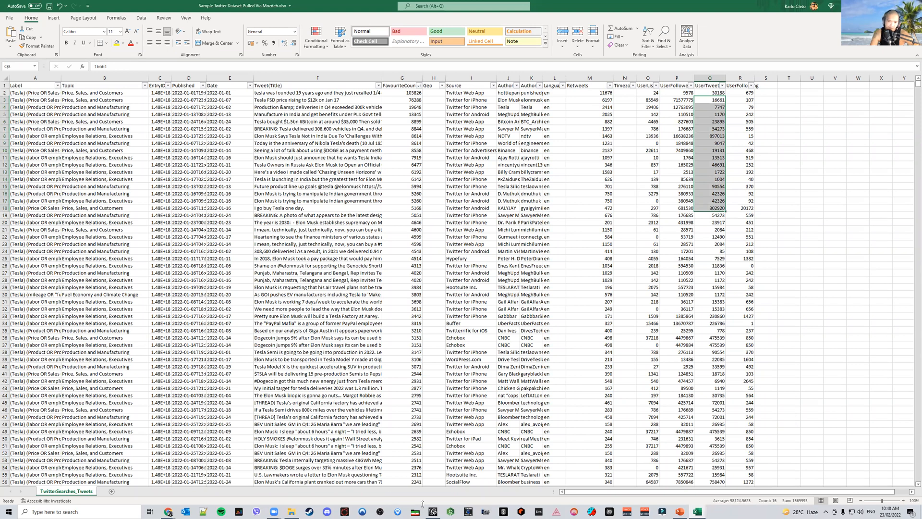
Return to the PowerPoint report and examine the social capital, followers, PageRank and mentions metrics of the first actor
{"action": "left_click", "coordinate": [680, 511]}
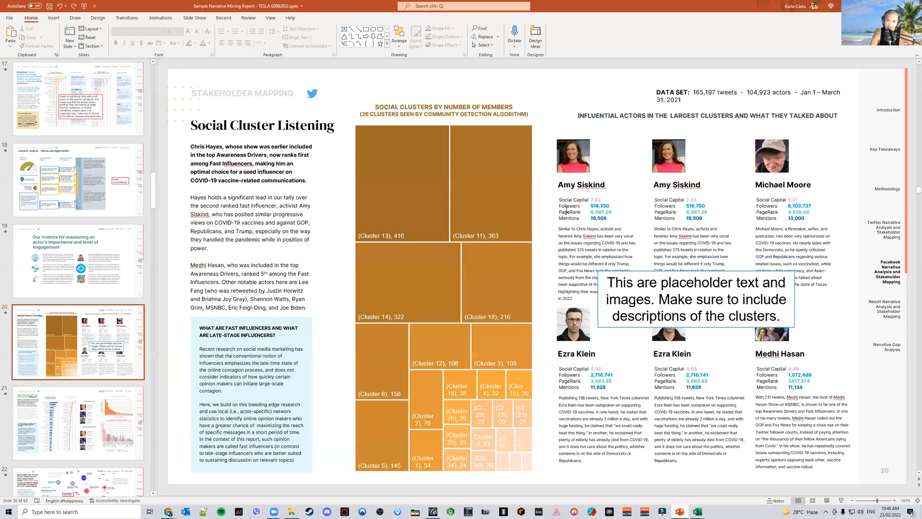
{"action": "left_click", "coordinate": [592, 198]}
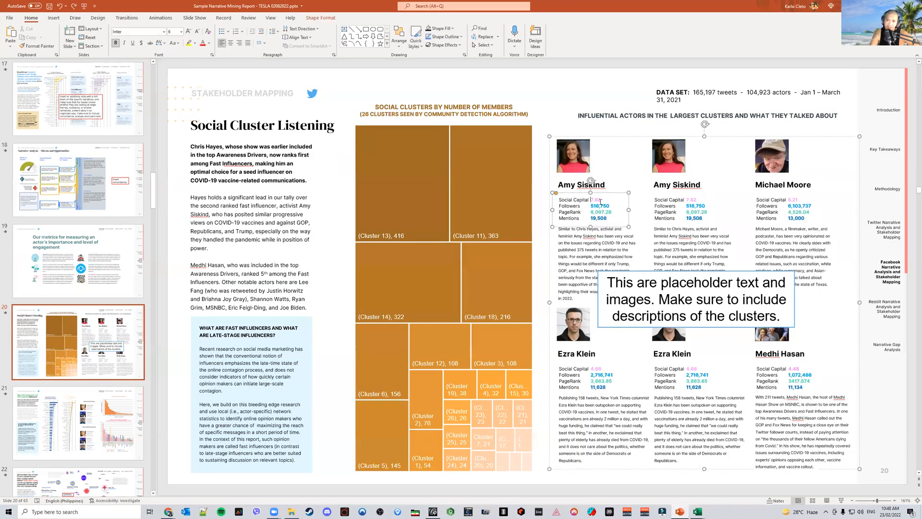
{"action": "left_click_drag", "start_coordinate": [599, 202], "coordinate": [560, 220]}
{"action": "left_click", "coordinate": [612, 214]}
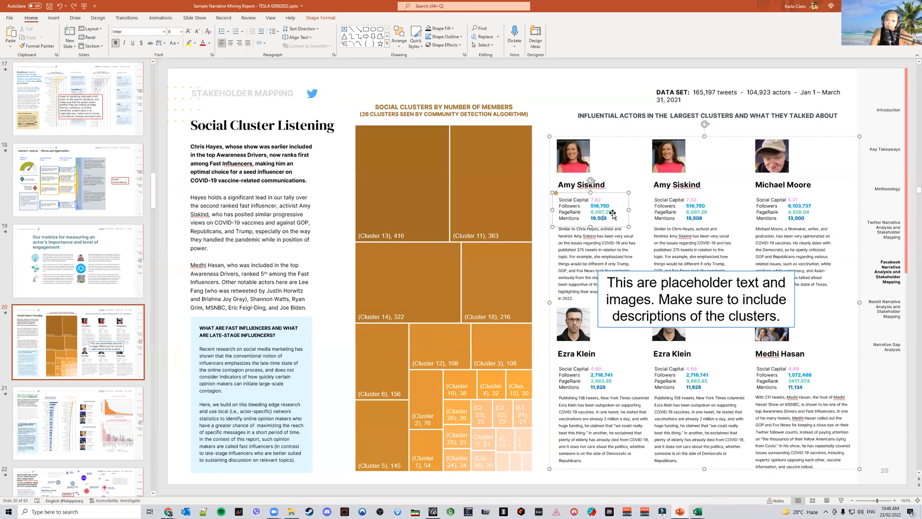
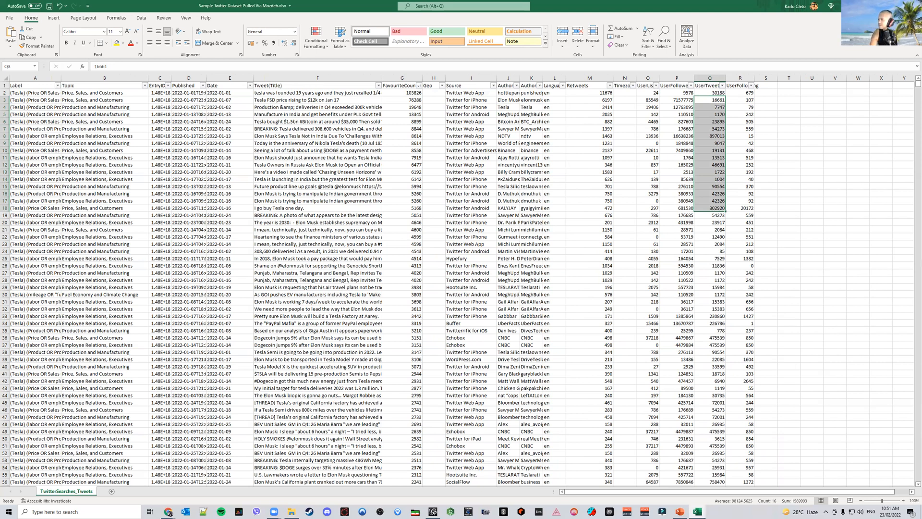
Switch to the PowerPoint report and examine the Most Active, Interested, and Well Connected Influencers charts on slide 21
{"action": "left_click", "coordinate": [680, 511]}
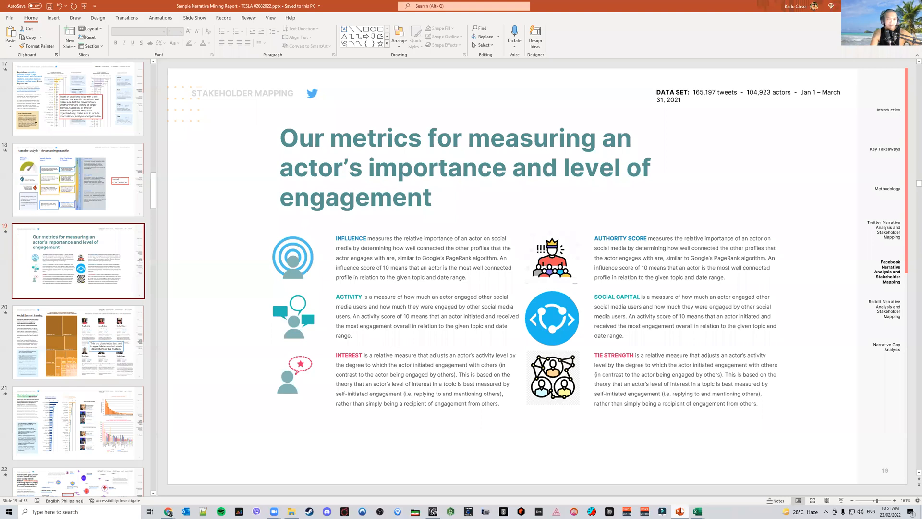
{"action": "key", "text": "Page_Down"}
{"action": "key", "text": "Page_Down"}
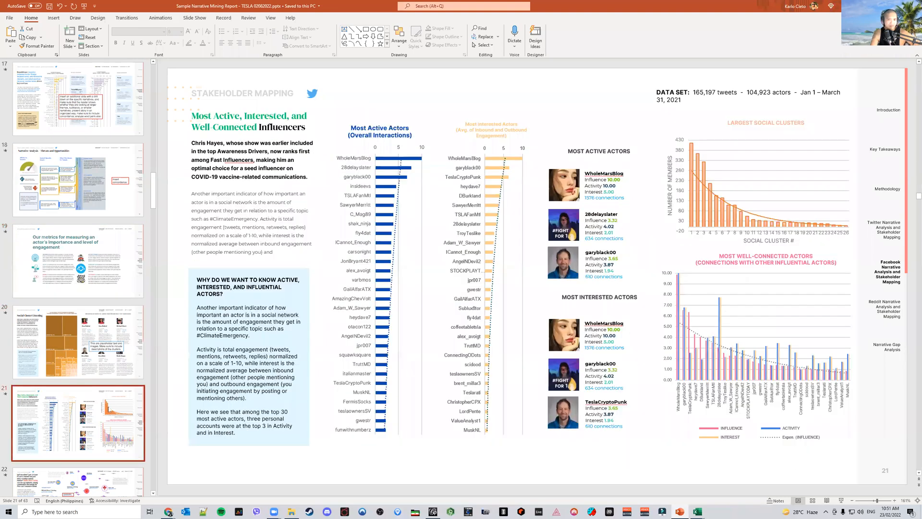
{"action": "left_click", "coordinate": [426, 340]}
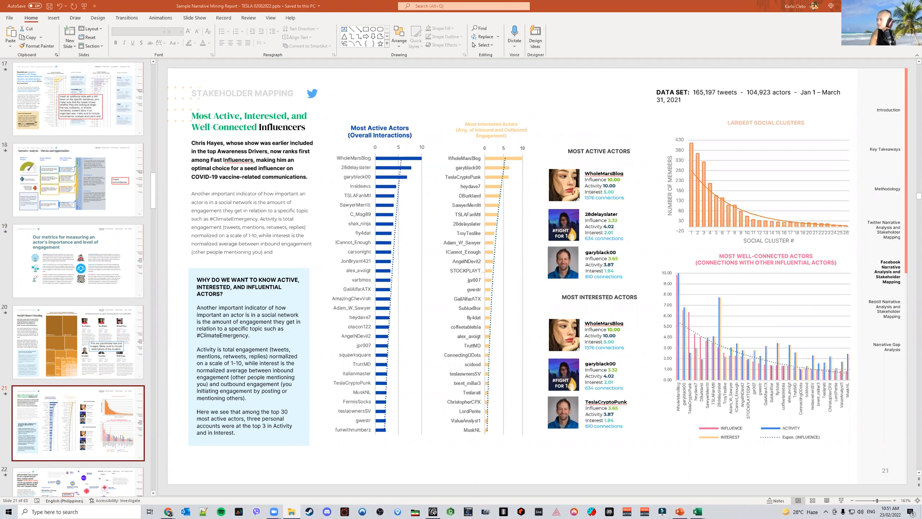
Switch to Tesla Facebook Computations.xlsx in Excel and review the Combined Facebook data from its first row and the theme chart on Sheet1
{"action": "key", "text": "alt+Tab"}
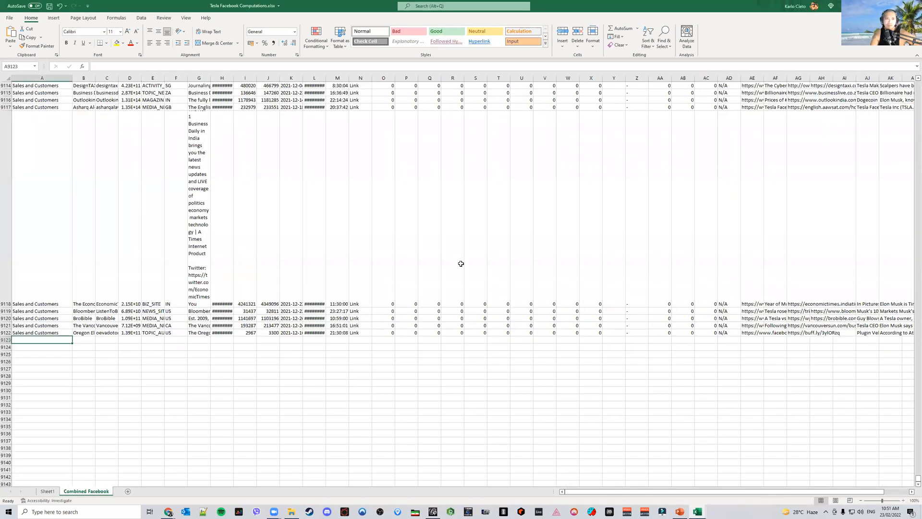
{"action": "scroll", "coordinate": [460, 263], "scroll_direction": "up", "scroll_amount": 13}
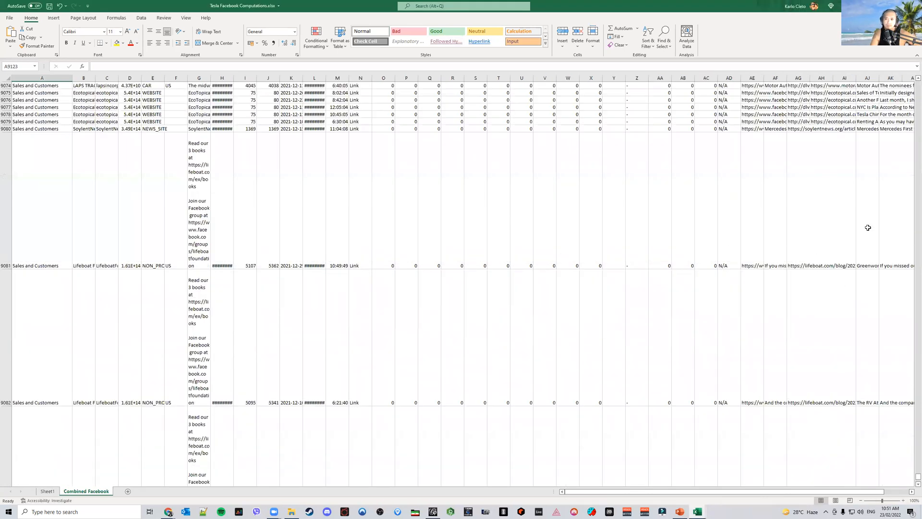
{"action": "left_click_drag", "start_coordinate": [917, 476], "coordinate": [911, 65]}
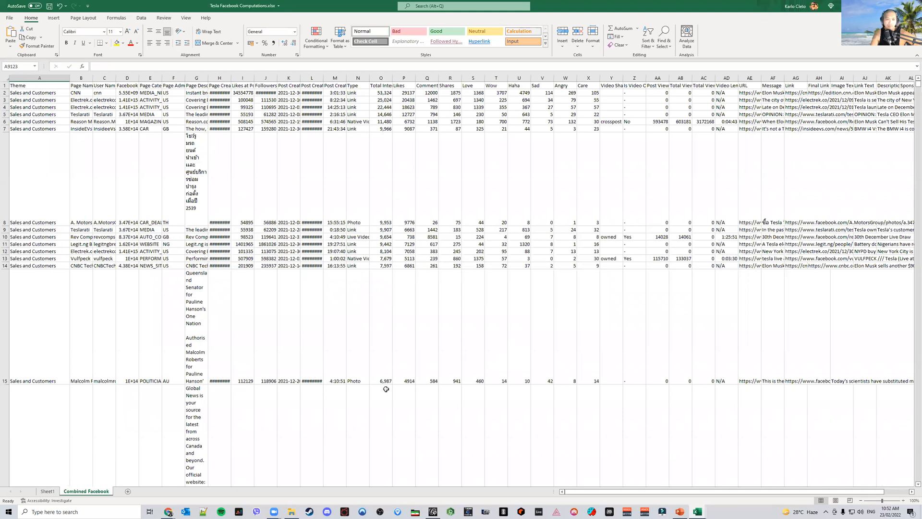
{"action": "left_click", "coordinate": [46, 492]}
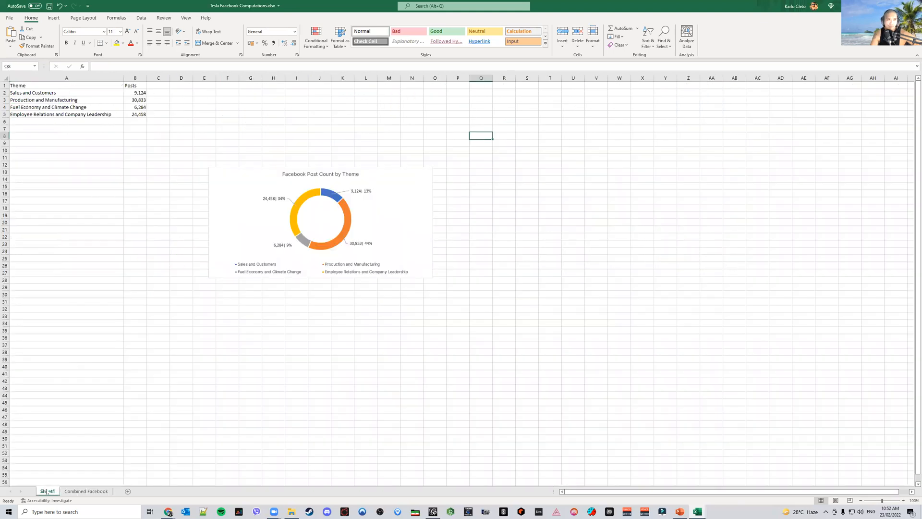
{"action": "key", "text": "alt+Tab"}
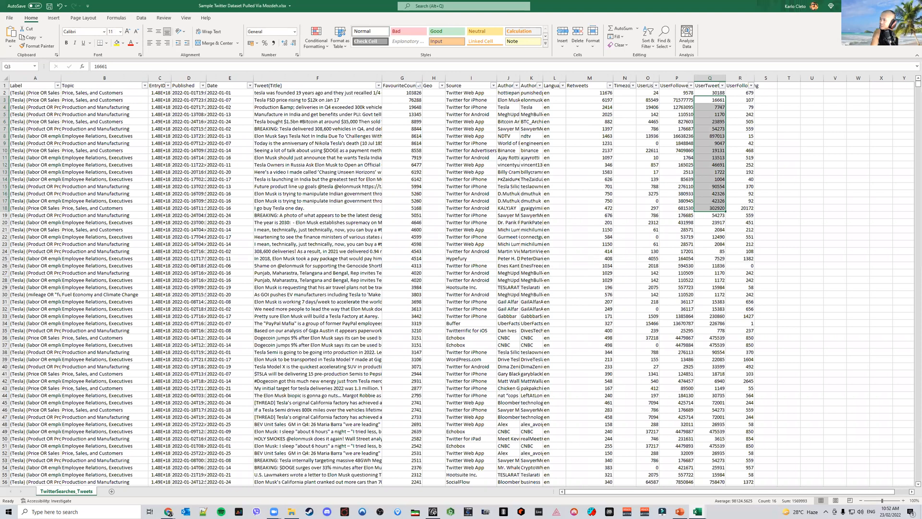
{"action": "key", "text": "alt+Tab"}
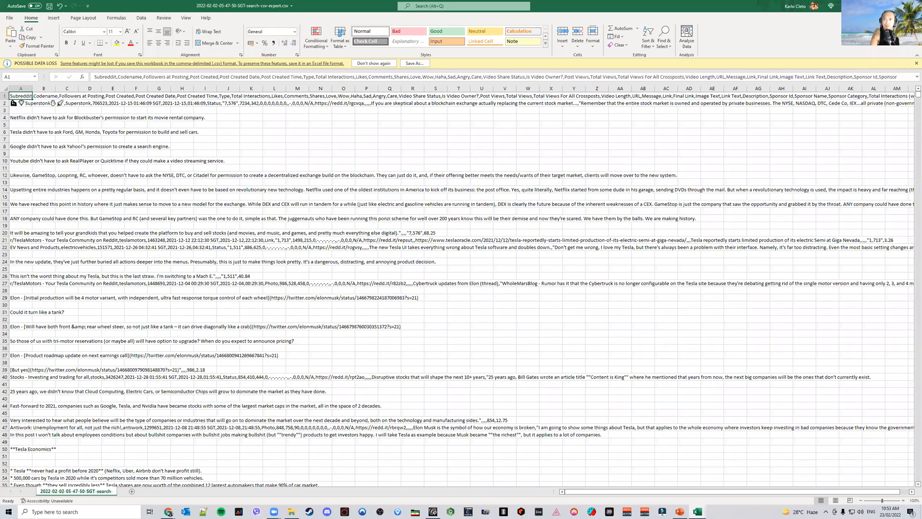
Close the Reddit search export without saving, plus the Corpus - Employee Relations.csv and Edge List - Prices and Consumer Behavior.csv workbooks
{"action": "key", "text": "ctrl+w"}
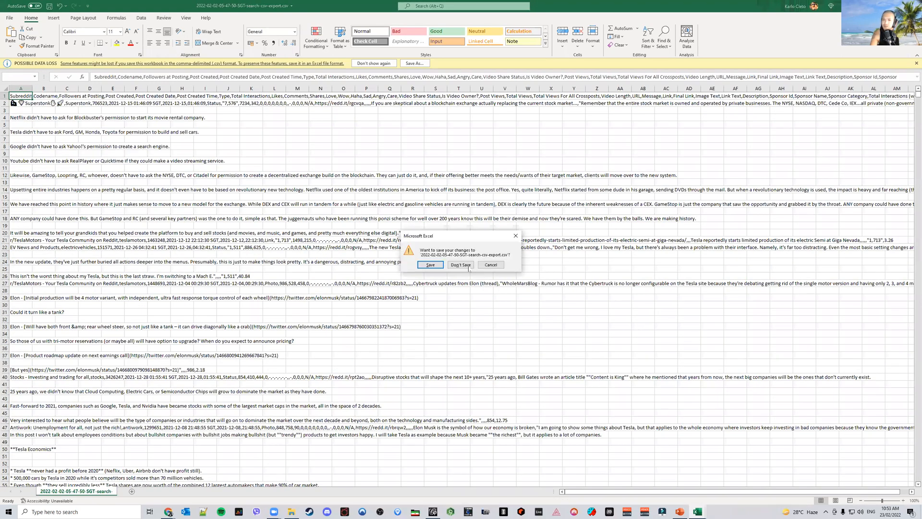
{"action": "left_click", "coordinate": [476, 264]}
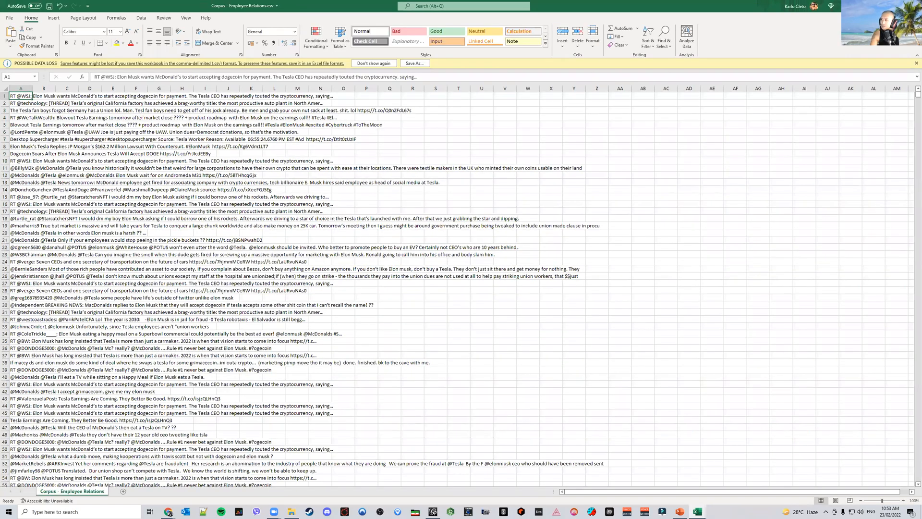
{"action": "key", "text": "ctrl+w"}
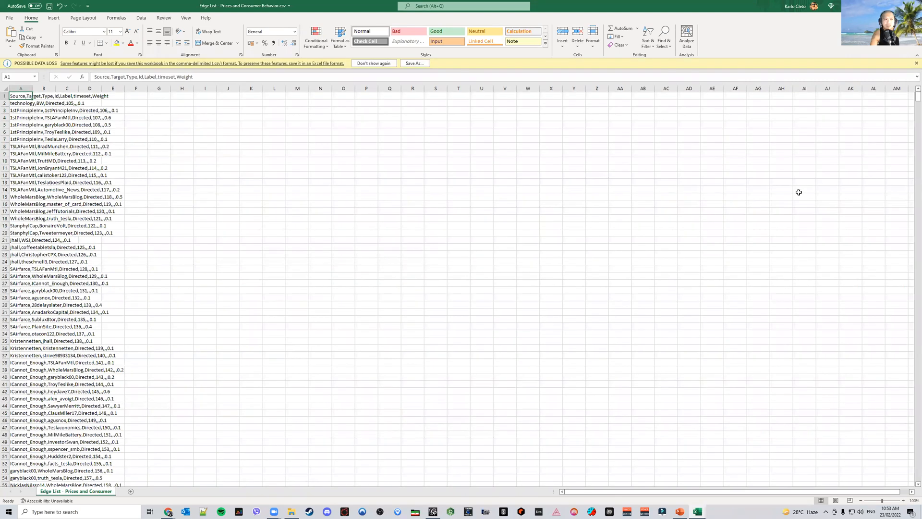
{"action": "key", "text": "ctrl+w"}
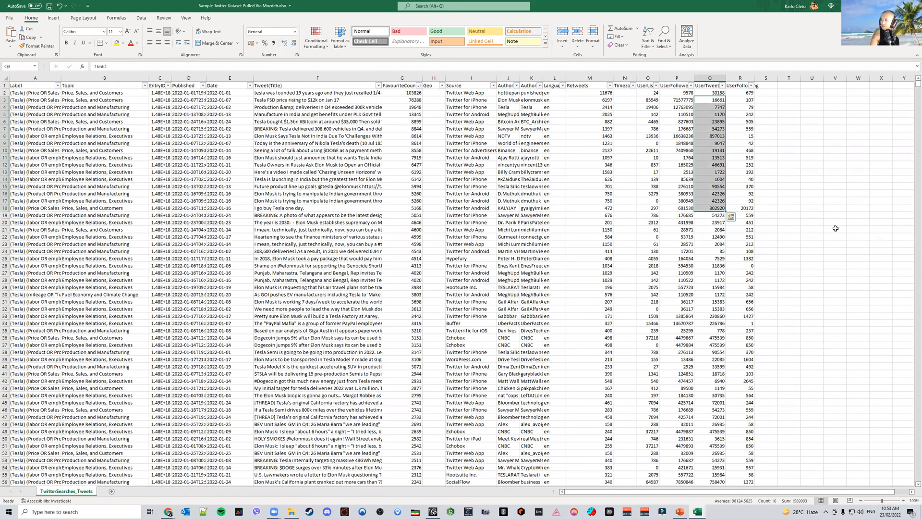
Look at the Edge List workbook, return to the Sample Twitter Dataset workbook and copy the user tweet counts in Q3:Q18
{"action": "key", "text": "alt+Tab"}
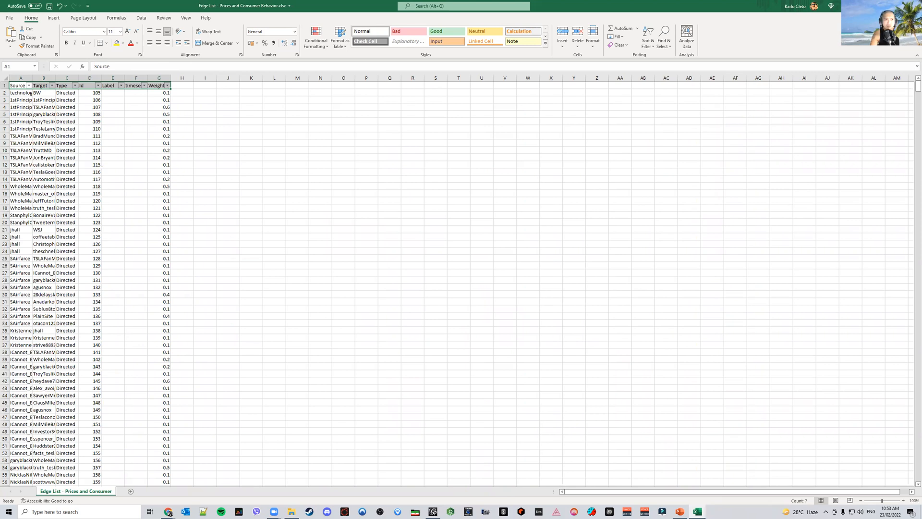
{"action": "key", "text": "alt+Tab"}
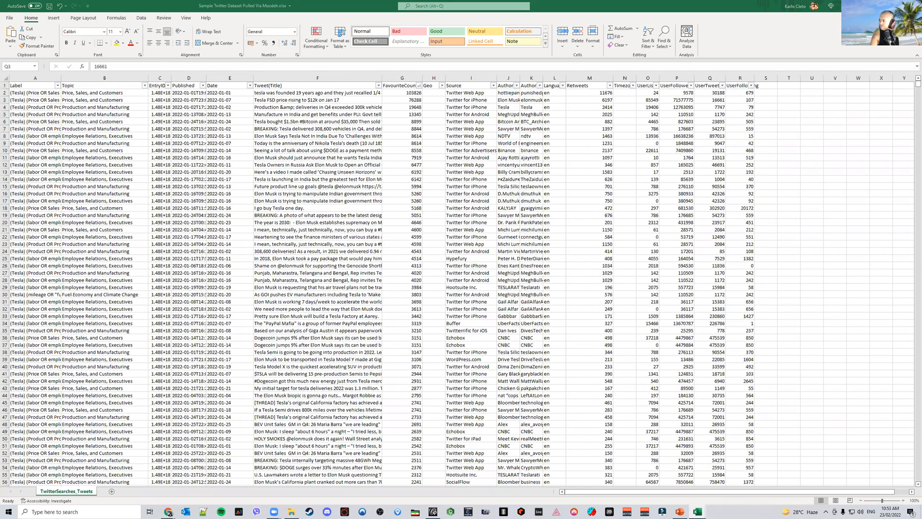
{"action": "key", "text": "shift+Down"}
{"action": "key", "text": "shift+Down"}
{"action": "key", "text": "shift+Down"}
{"action": "key", "text": "shift+Down"}
{"action": "key", "text": "shift+Down"}
{"action": "key", "text": "shift+Down"}
{"action": "key", "text": "shift+Down"}
{"action": "key", "text": "shift+Down"}
{"action": "key", "text": "shift+Down"}
{"action": "key", "text": "shift+Down"}
{"action": "key", "text": "shift+Down"}
{"action": "key", "text": "shift+Down"}
{"action": "key", "text": "shift+Down"}
{"action": "key", "text": "shift+Down"}
{"action": "key", "text": "shift+Down"}
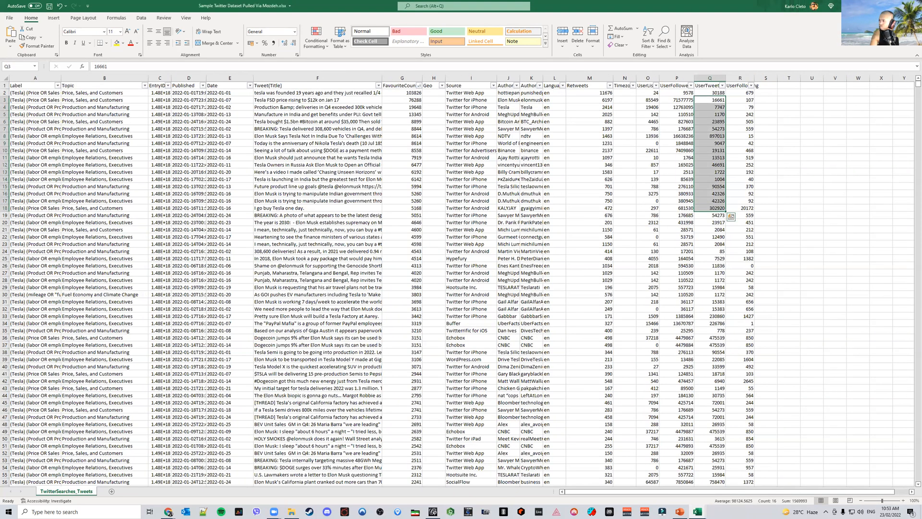
{"action": "key", "text": "ctrl+c"}
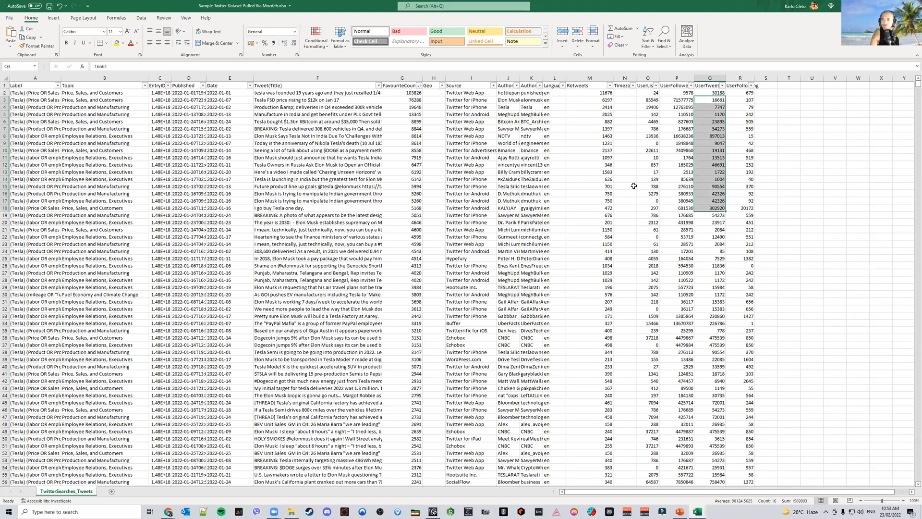
Switch to Node List - Prices and Consumer Behavior.xlsx and on to Gephi's Data Laboratory to view its node metrics, returning to the workbook
{"action": "key", "text": "alt+Tab"}
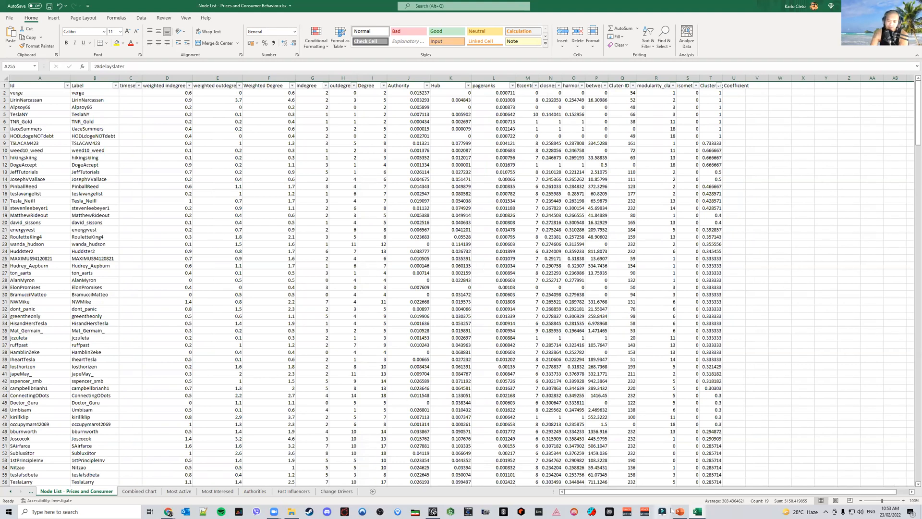
{"action": "left_click", "coordinate": [432, 511]}
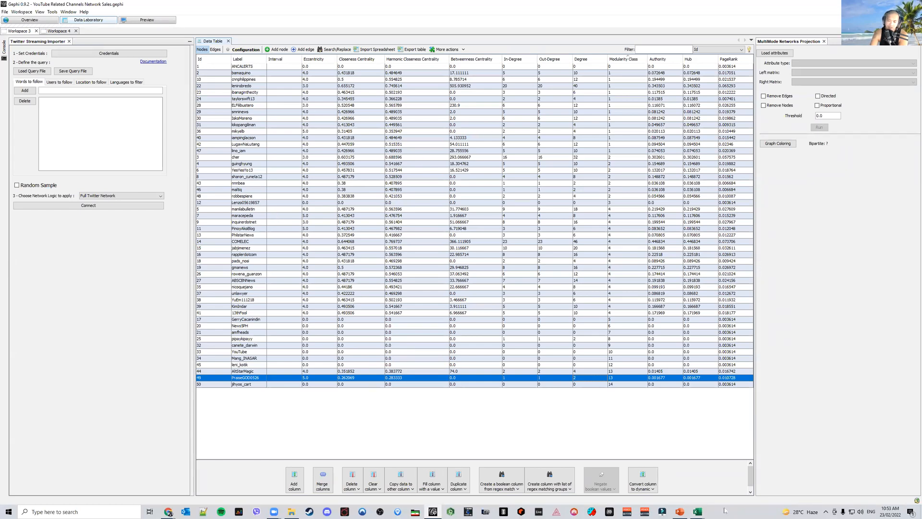
{"action": "mouse_move", "coordinate": [698, 510]}
{"action": "left_click", "coordinate": [811, 481]}
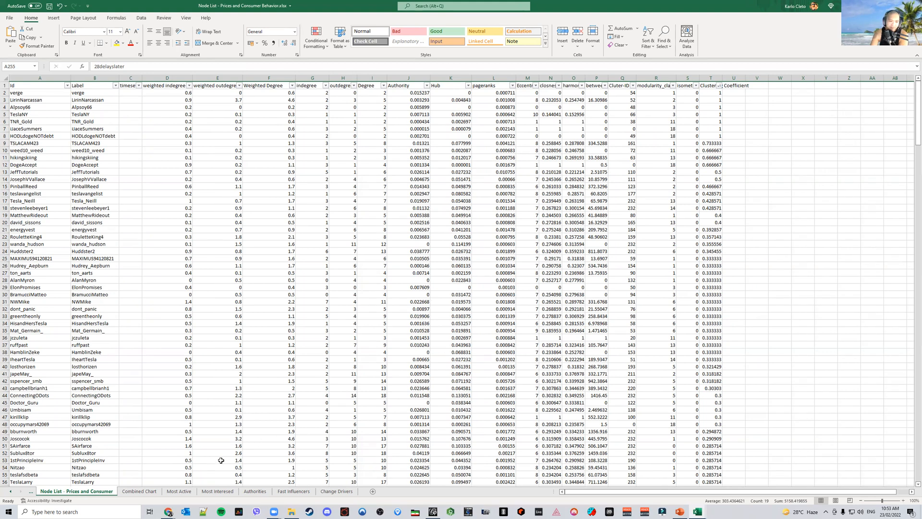
Enlarge the influencer bar chart on the Most Active sheet to roughly rows 4 to 52
{"action": "left_click", "coordinate": [179, 491]}
{"action": "left_click", "coordinate": [467, 340]}
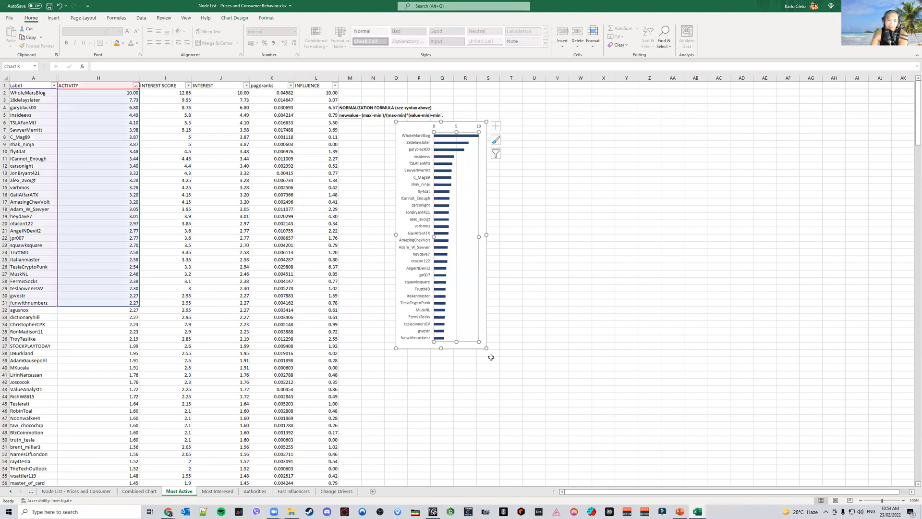
{"action": "left_click_drag", "start_coordinate": [486, 348], "coordinate": [551, 451]}
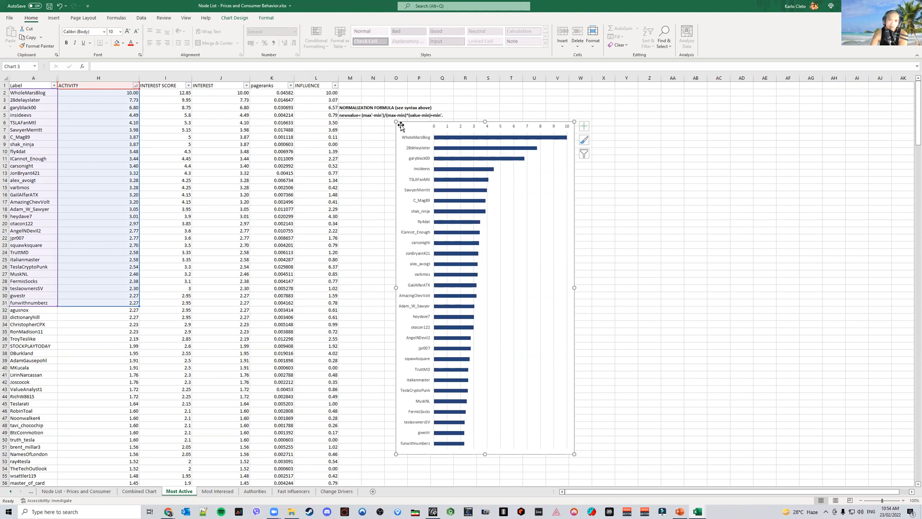
{"action": "left_click_drag", "start_coordinate": [397, 123], "coordinate": [399, 116]}
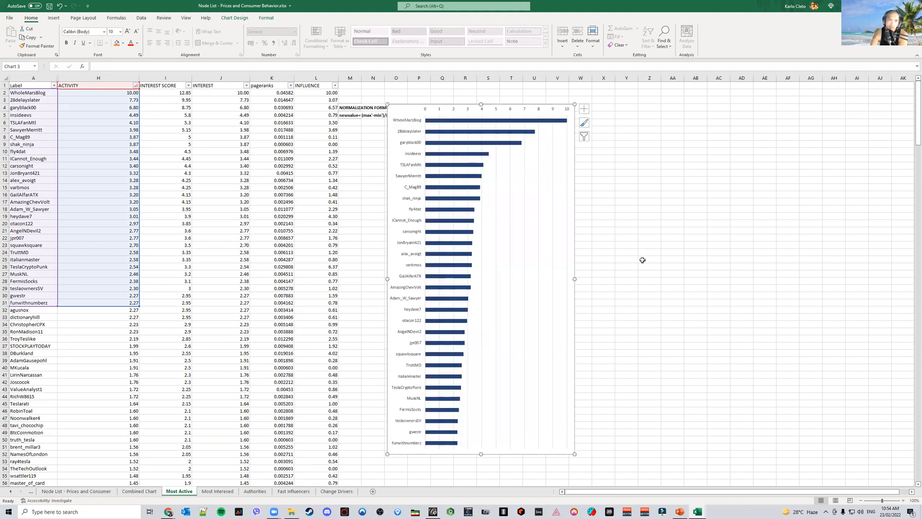
{"action": "left_click", "coordinate": [645, 260]}
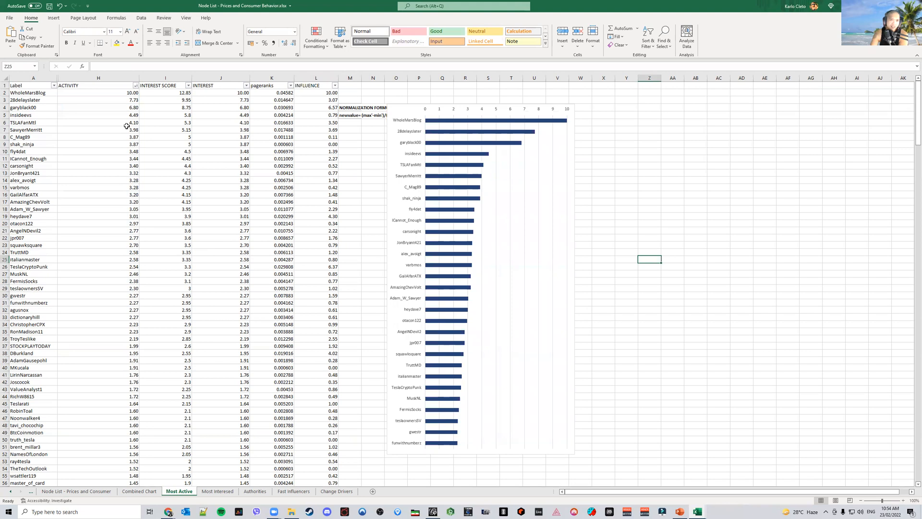
Examine the ACTIVITY scores and their formulas down column H of the Most Active sheet
{"action": "left_click", "coordinate": [121, 114]}
{"action": "left_click", "coordinate": [118, 100]}
{"action": "left_click", "coordinate": [118, 122]}
{"action": "left_click", "coordinate": [108, 158]}
{"action": "left_click", "coordinate": [99, 201]}
{"action": "left_click", "coordinate": [96, 230]}
{"action": "left_click", "coordinate": [94, 259]}
{"action": "left_click", "coordinate": [101, 203]}
{"action": "left_click", "coordinate": [101, 172]}
{"action": "left_click", "coordinate": [101, 114]}
{"action": "left_click", "coordinate": [101, 100]}
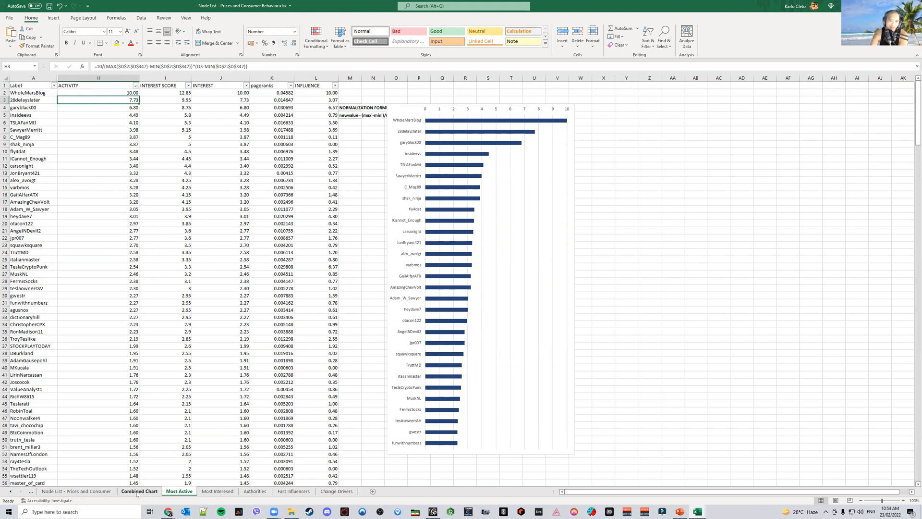
Sort the Node List - Prices and Consumer sheet by Degree from largest to smallest
{"action": "left_click", "coordinate": [101, 491]}
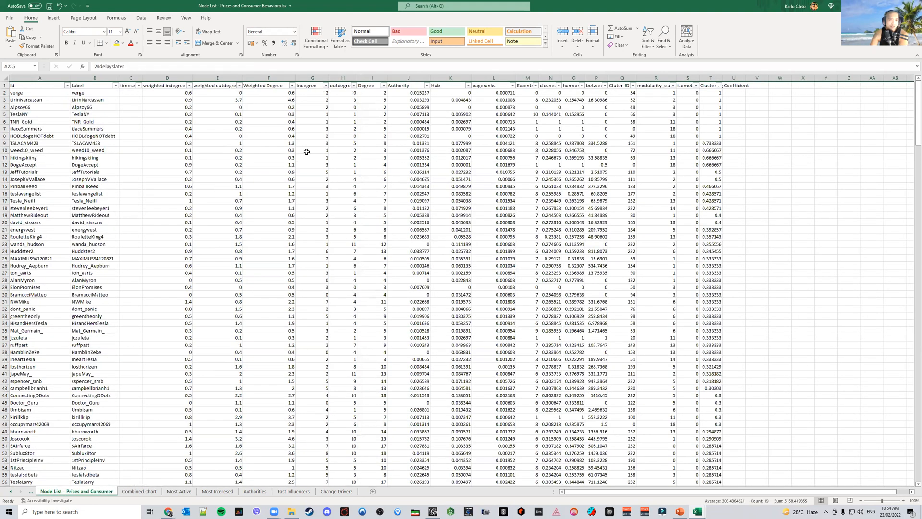
{"action": "left_click", "coordinate": [384, 85]}
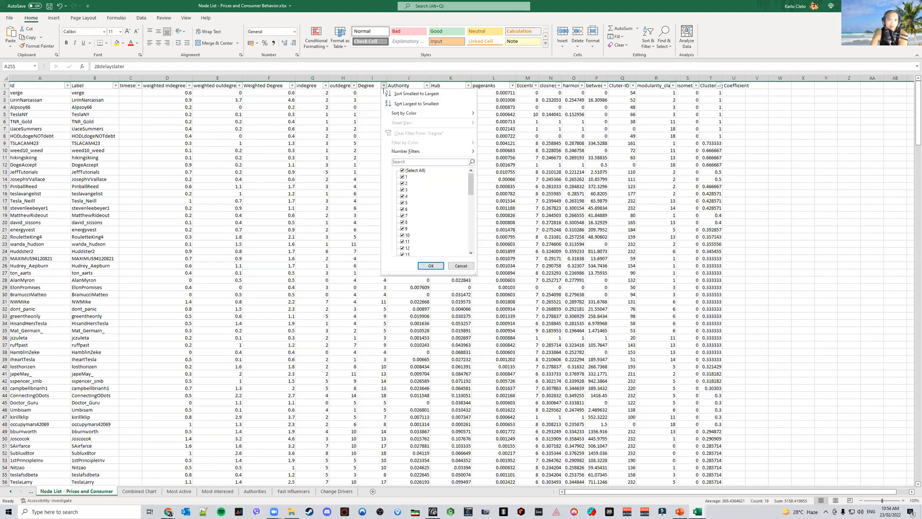
{"action": "left_click", "coordinate": [400, 102]}
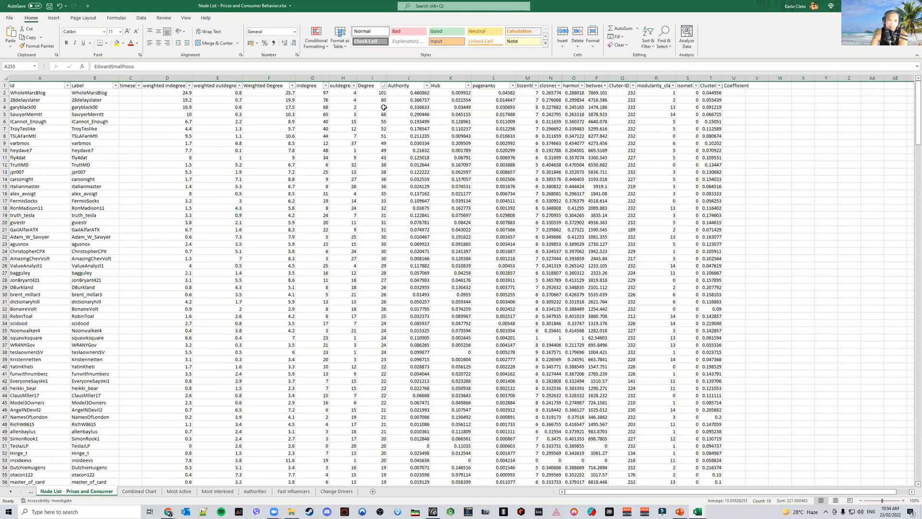
Move the bar chart on the Most Active sheet clear of the normalization formula note, to around columns T to AB
{"action": "left_click", "coordinate": [179, 490]}
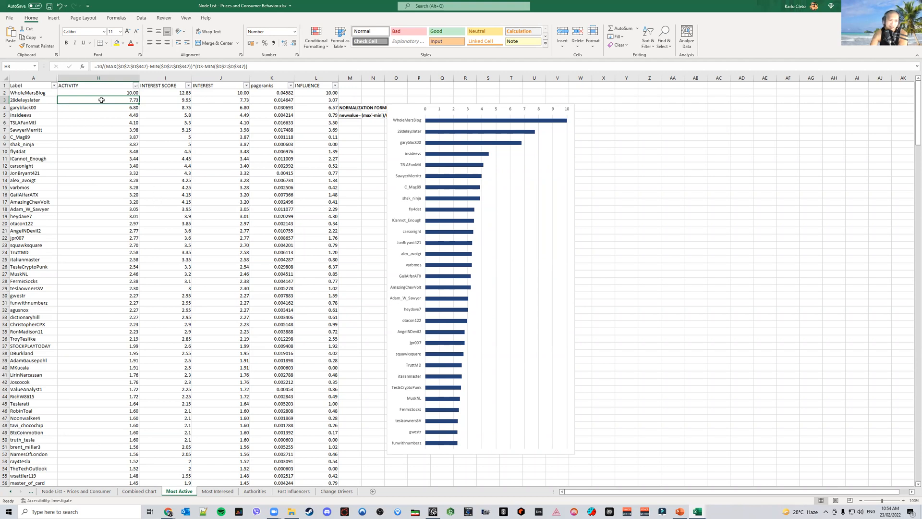
{"action": "left_click", "coordinate": [122, 93]}
{"action": "left_click_drag", "start_coordinate": [395, 110], "coordinate": [518, 118]}
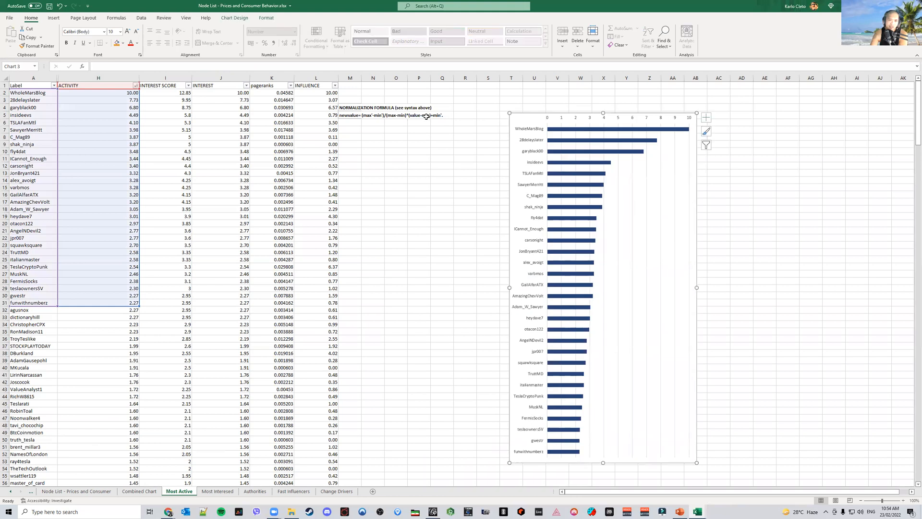
Examine the parts of the normalization formula written in cell M5, leaving its text as it is
{"action": "left_click", "coordinate": [354, 116]}
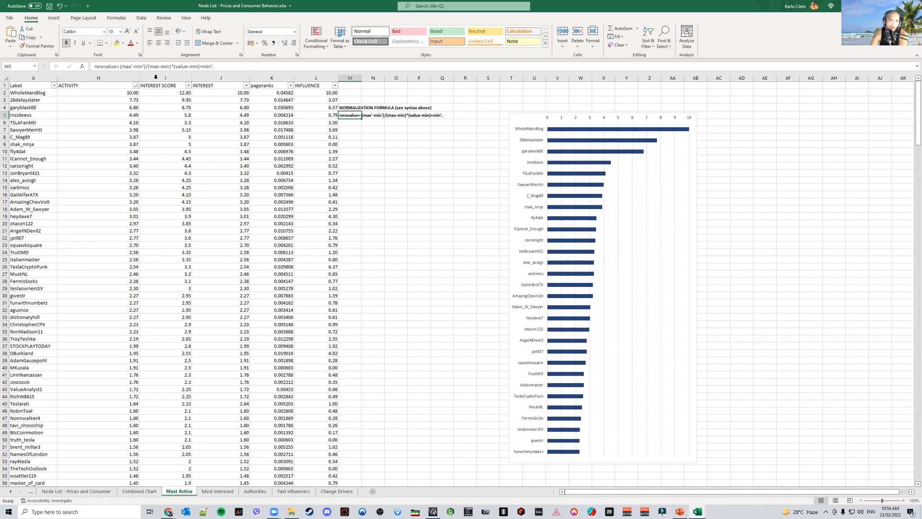
{"action": "left_click", "coordinate": [392, 164]}
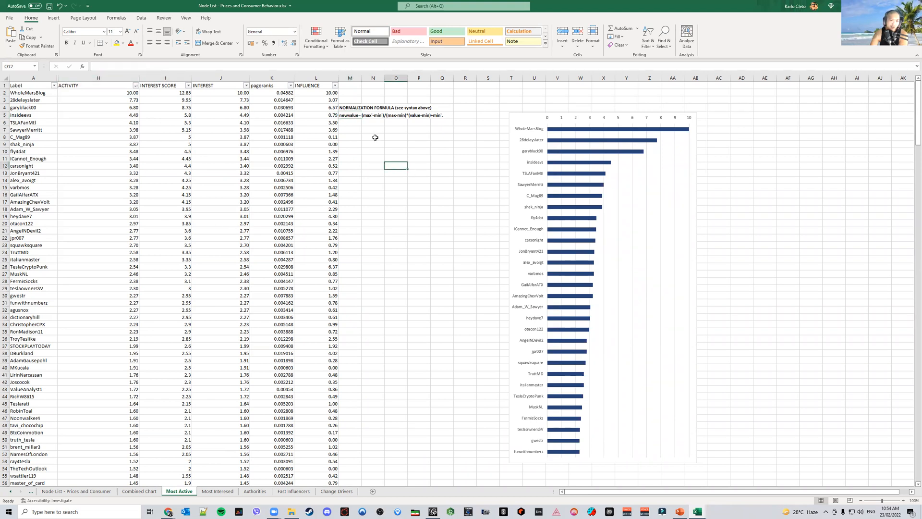
{"action": "left_click", "coordinate": [351, 117]}
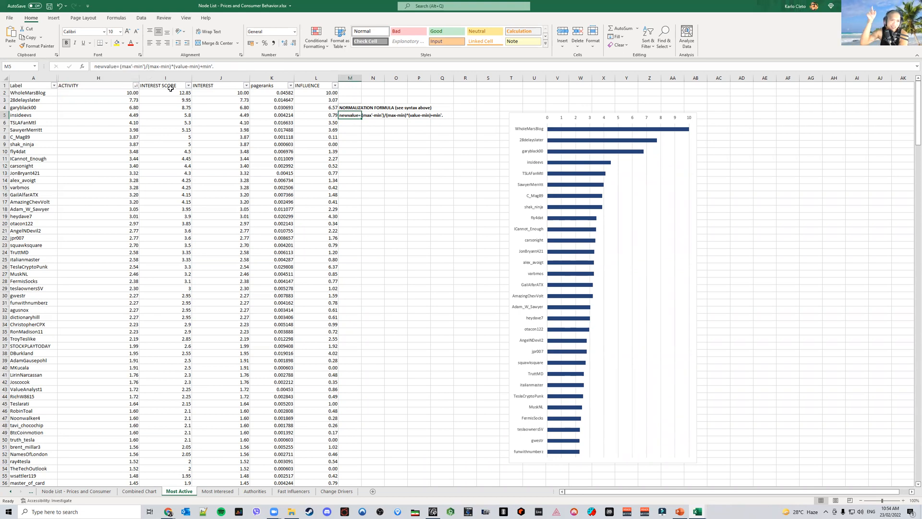
{"action": "left_click", "coordinate": [131, 67]}
{"action": "left_click", "coordinate": [229, 67]}
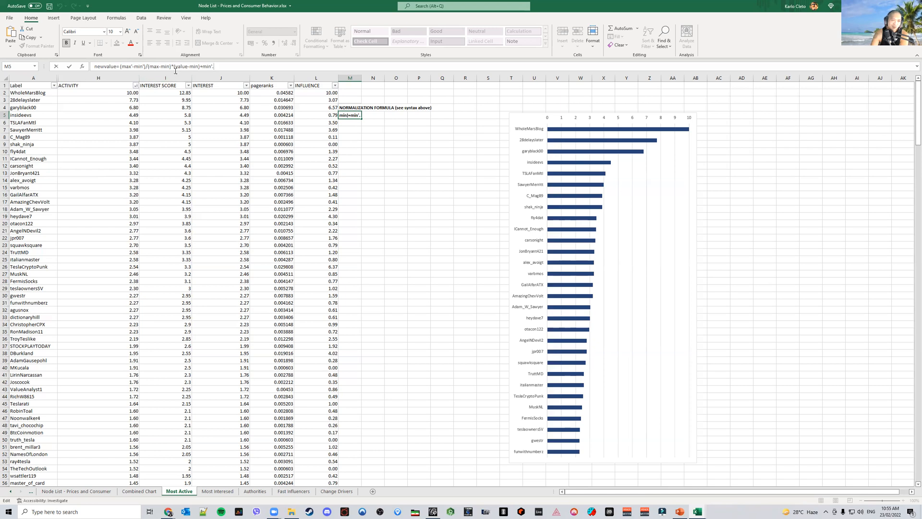
{"action": "left_click", "coordinate": [155, 67]}
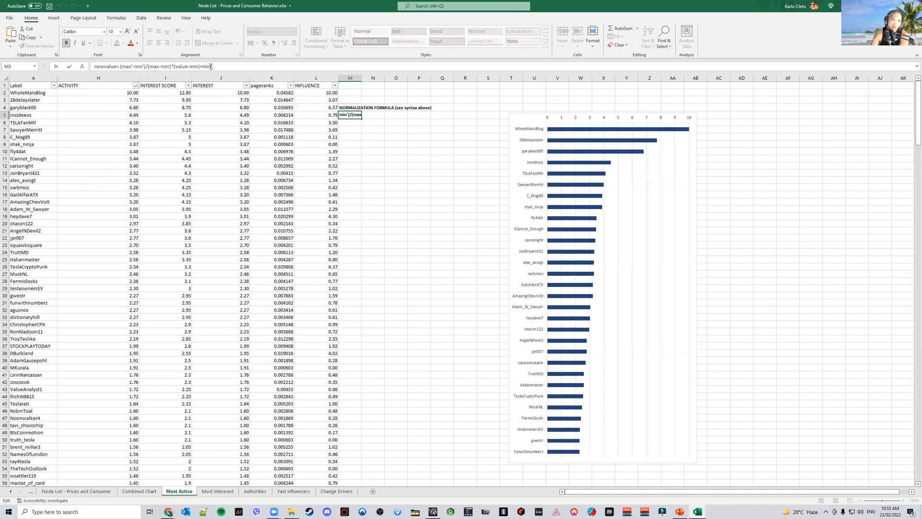
{"action": "left_click", "coordinate": [366, 131]}
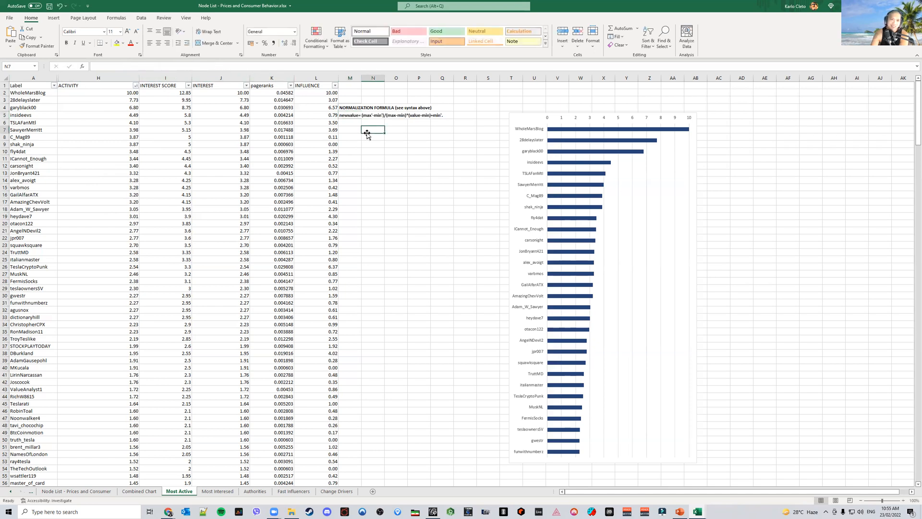
Check how the normalization formula is applied in the ACTIVITY cells H2 and H34
{"action": "left_click", "coordinate": [127, 94]}
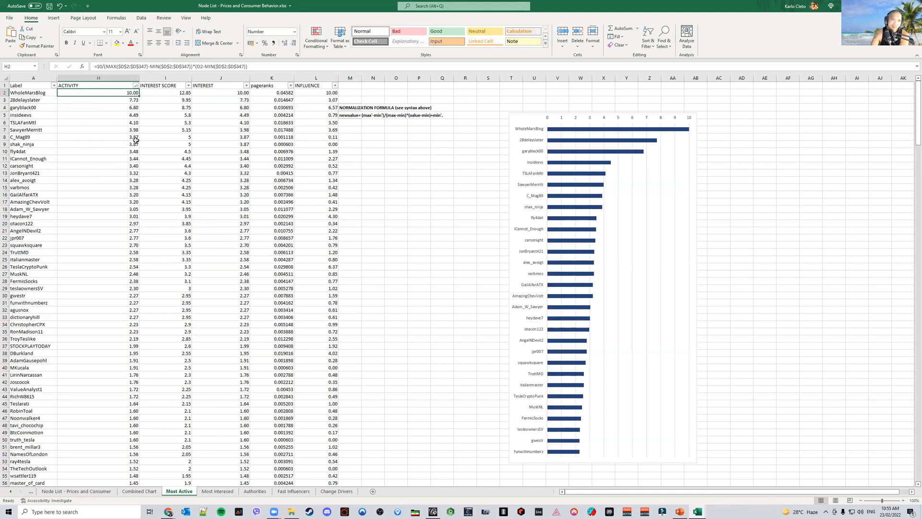
{"action": "left_click", "coordinate": [99, 323]}
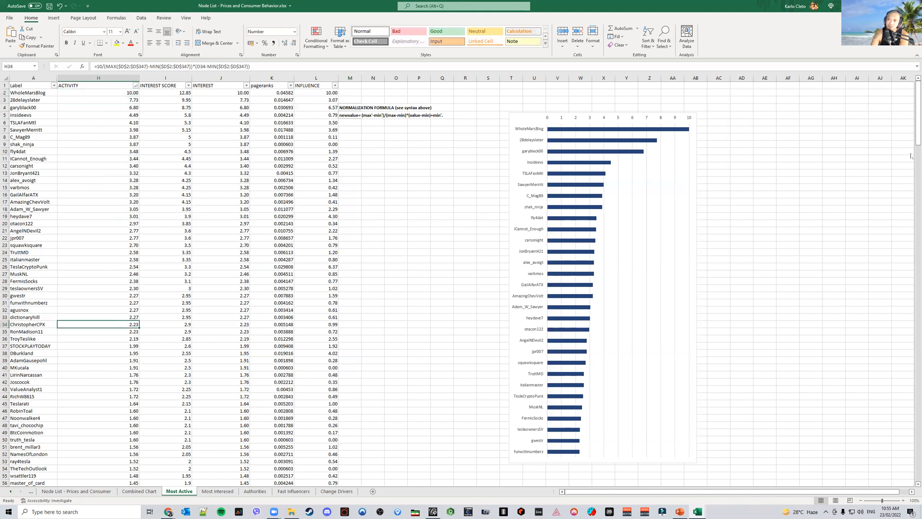
{"action": "left_click_drag", "start_coordinate": [912, 129], "coordinate": [912, 84]}
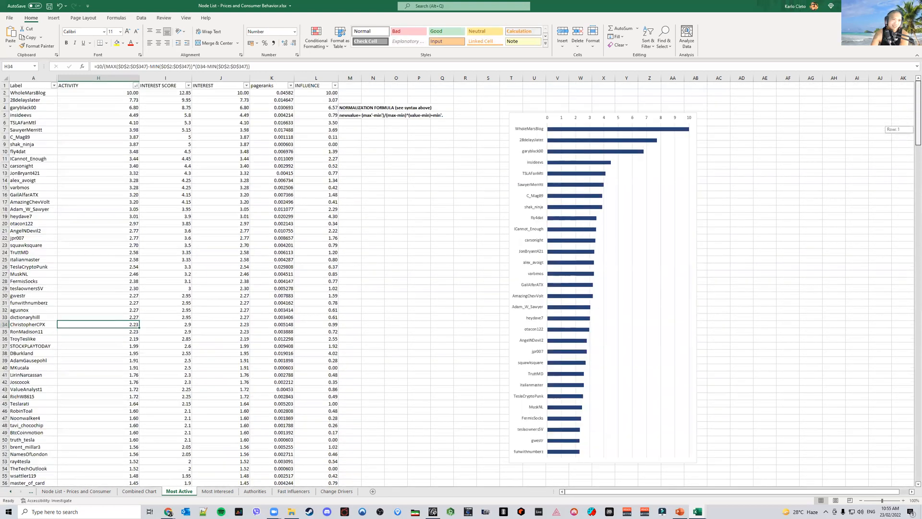
Unhide the Degree column on the Most Active sheet and compare its first value with the ACTIVITY score in H2
{"action": "left_click_drag", "start_coordinate": [58, 79], "coordinate": [113, 78]}
{"action": "left_click", "coordinate": [110, 92]}
{"action": "left_click", "coordinate": [136, 92]}
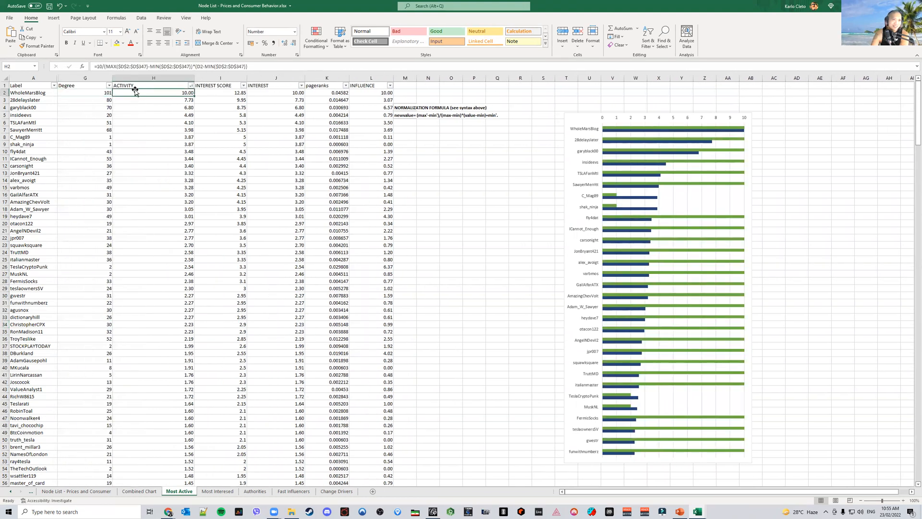
{"action": "left_click", "coordinate": [96, 93]}
{"action": "left_click", "coordinate": [128, 93]}
{"action": "left_click", "coordinate": [107, 95]}
{"action": "left_click", "coordinate": [134, 96]}
{"action": "left_click", "coordinate": [95, 94]}
{"action": "left_click", "coordinate": [132, 96]}
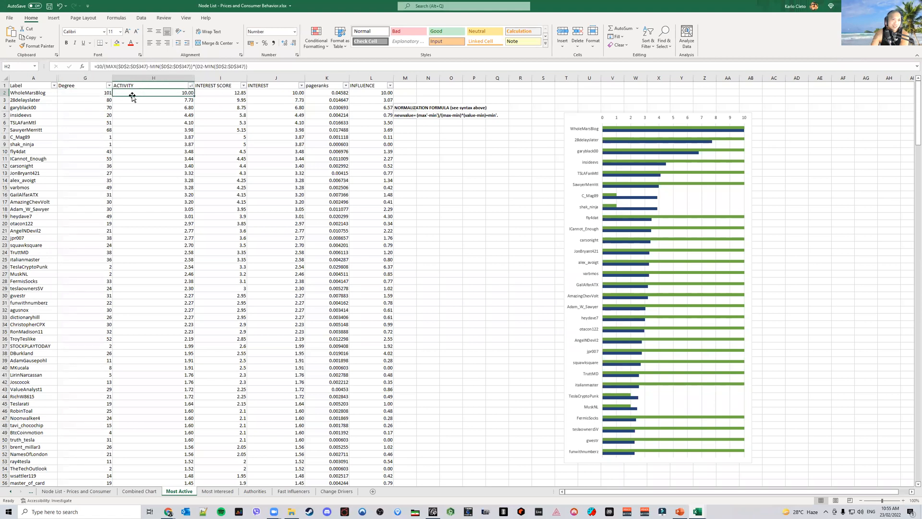
Unhide the outdegree, indegree and Weighted Degree columns on the Most Active sheet
{"action": "left_click_drag", "start_coordinate": [58, 79], "coordinate": [104, 81]}
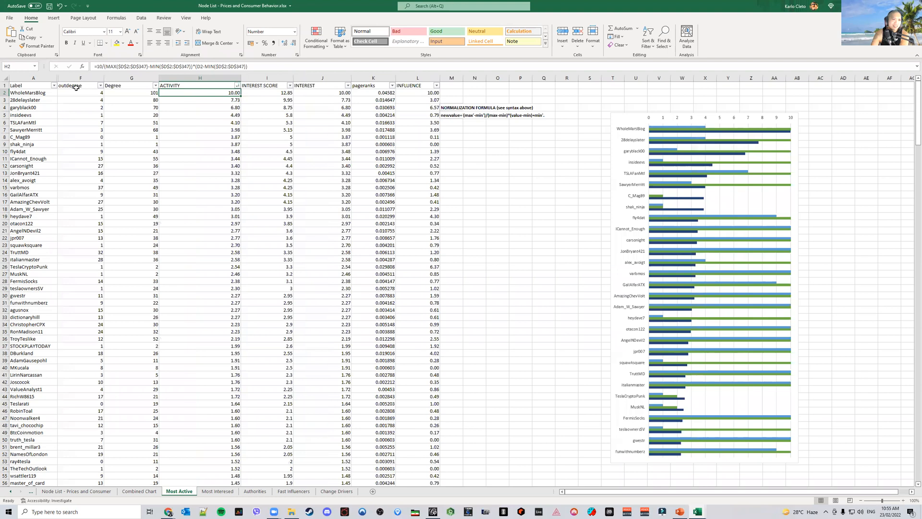
{"action": "double_click", "coordinate": [61, 78]}
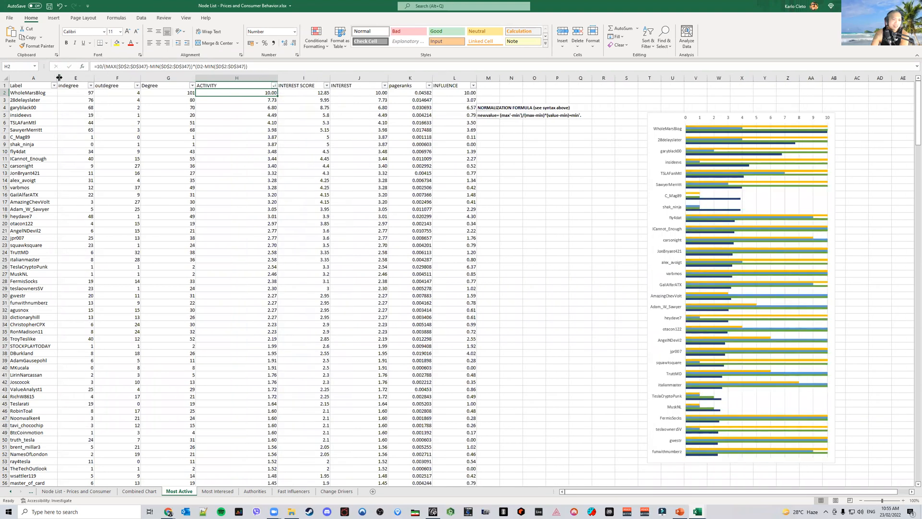
{"action": "double_click", "coordinate": [58, 78]}
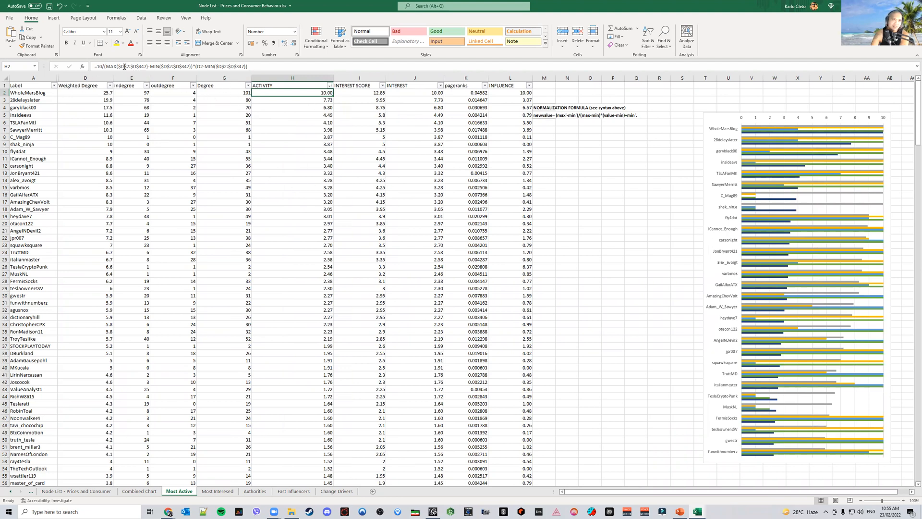
Check the normalization formula in the ACTIVITY cells H2 and H6, and switch to PowerPoint
{"action": "left_click", "coordinate": [142, 67]}
{"action": "key", "text": "Escape"}
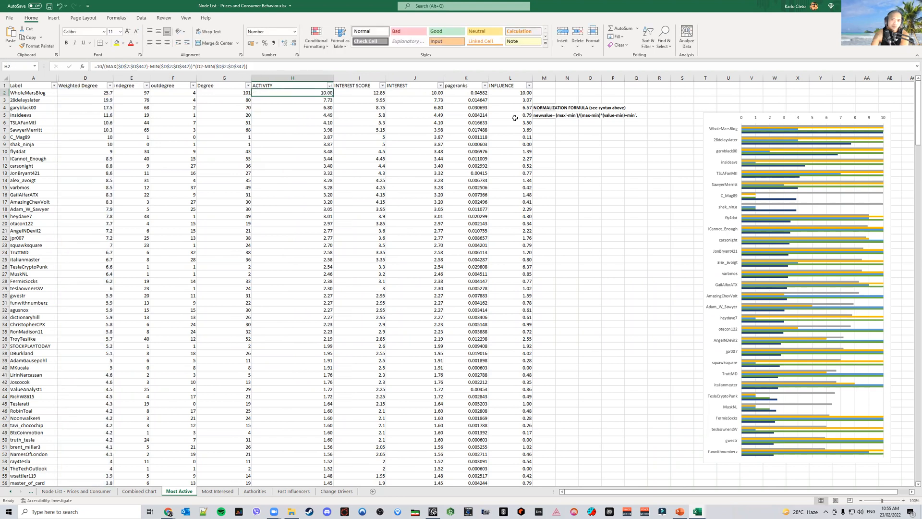
{"action": "left_click", "coordinate": [291, 124]}
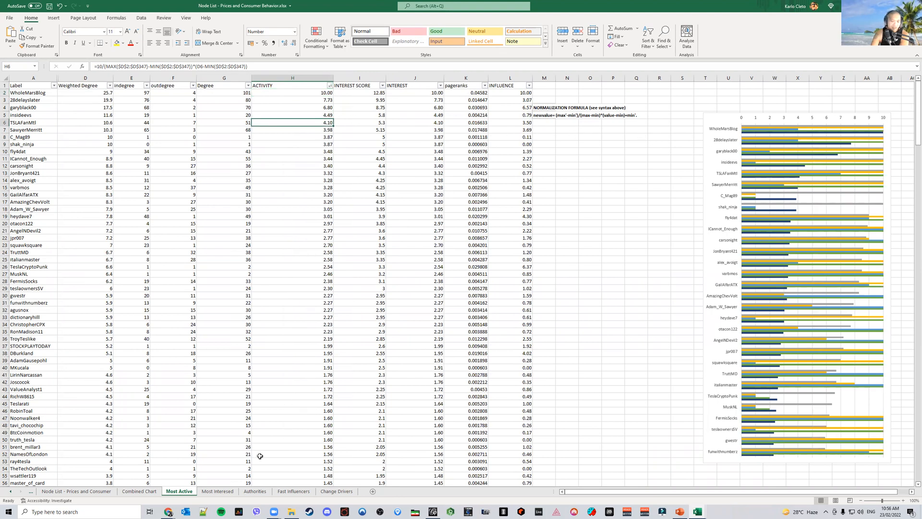
{"action": "left_click", "coordinate": [679, 511]}
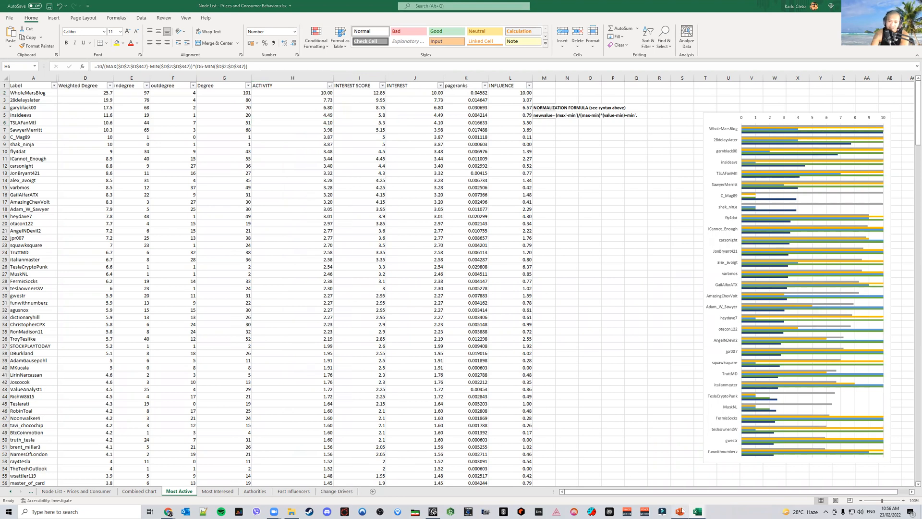
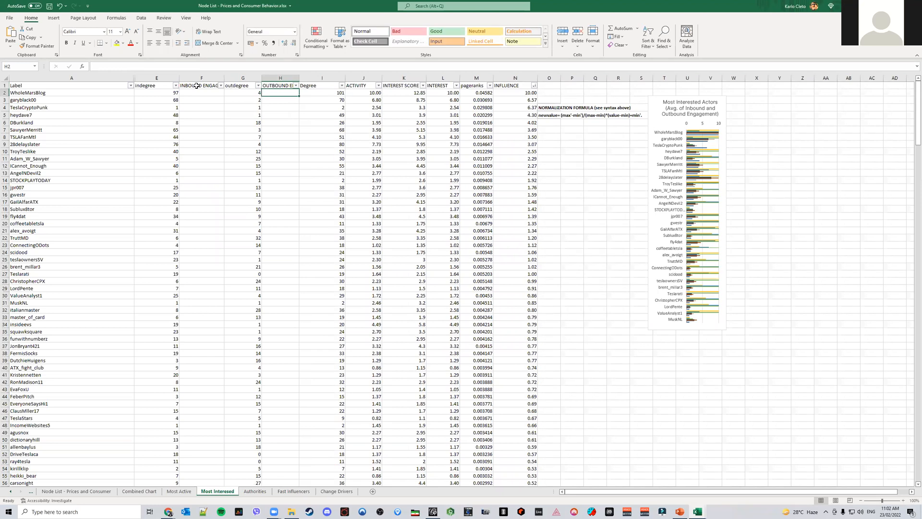
Copy the ACTIVITY formula from J2 on the Most Interested sheet into inbound engagement cell F2
{"action": "left_click", "coordinate": [184, 95]}
{"action": "left_click", "coordinate": [163, 94]}
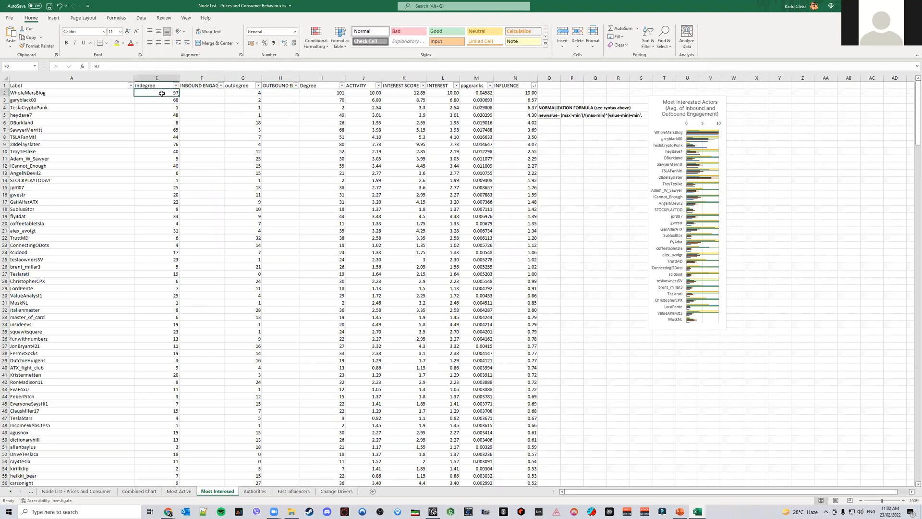
{"action": "left_click", "coordinate": [358, 91]}
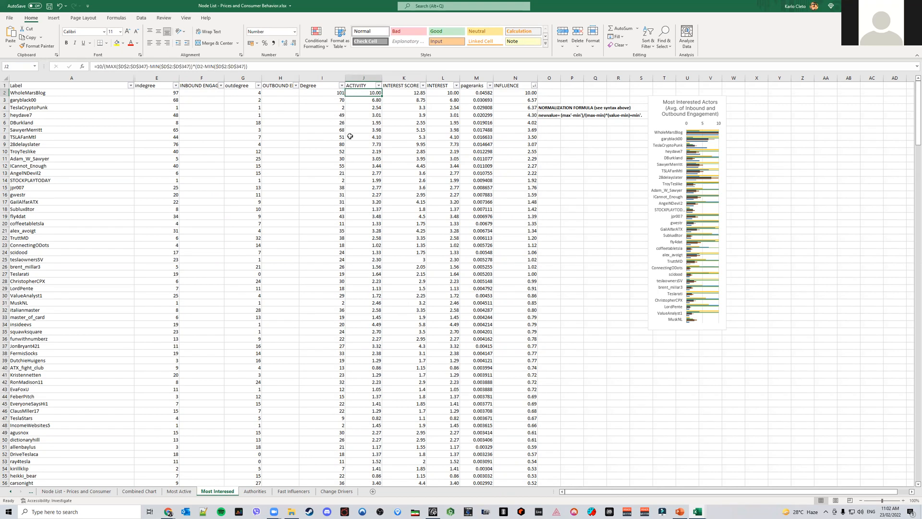
{"action": "key", "text": "ctrl+c"}
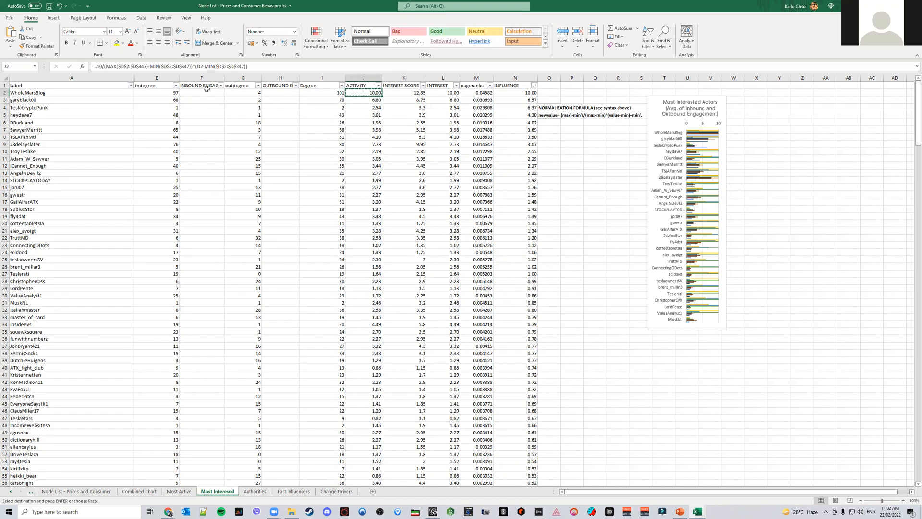
{"action": "left_click", "coordinate": [207, 92]}
{"action": "key", "text": "ctrl+v"}
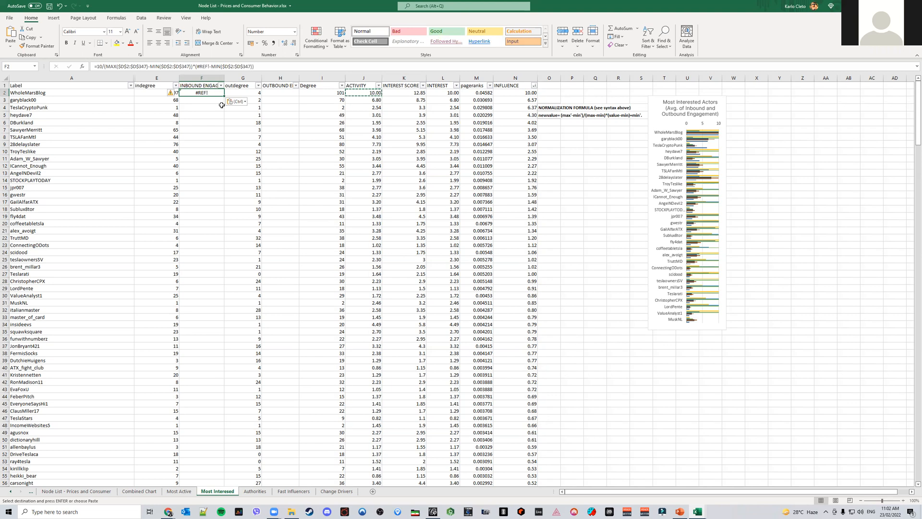
Change the MAX range in the F2 formula to the indegree values $E$2:$E$347
{"action": "left_click", "coordinate": [122, 66]}
{"action": "key", "text": "Delete"}
{"action": "type", "text": "E"}
{"action": "key", "text": "Right"}
{"action": "key", "text": "Right"}
{"action": "key", "text": "Right"}
{"action": "key", "text": "Right"}
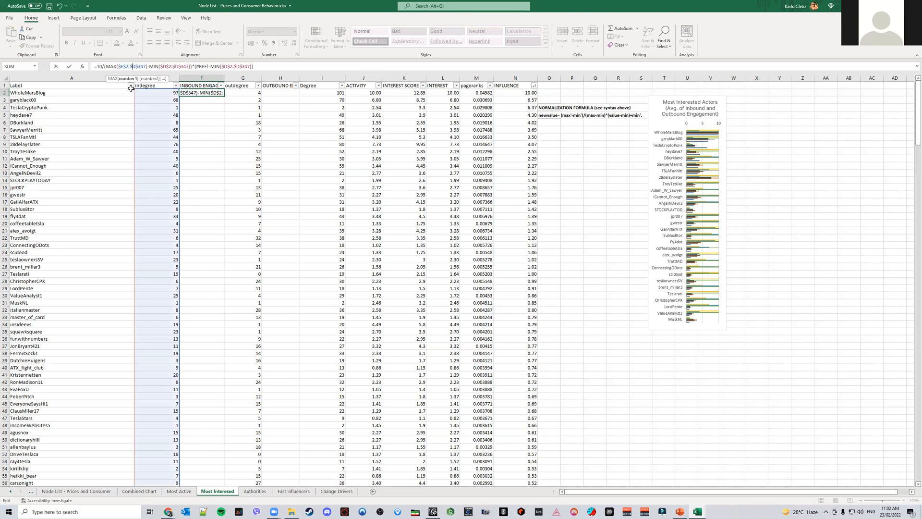
{"action": "key", "text": "Delete"}
{"action": "type", "text": "E"}
Change the first MIN range in the F2 formula to $E$2:$E$347
{"action": "key", "text": "Right"}
{"action": "key", "text": "Right"}
{"action": "key", "text": "Right"}
{"action": "key", "text": "Right"}
{"action": "key", "text": "Right"}
{"action": "key", "text": "Right"}
{"action": "key", "text": "Right"}
{"action": "key", "text": "Right"}
{"action": "key", "text": "Right"}
{"action": "key", "text": "Right"}
{"action": "key", "text": "Right"}
{"action": "key", "text": "Delete"}
{"action": "type", "text": "E"}
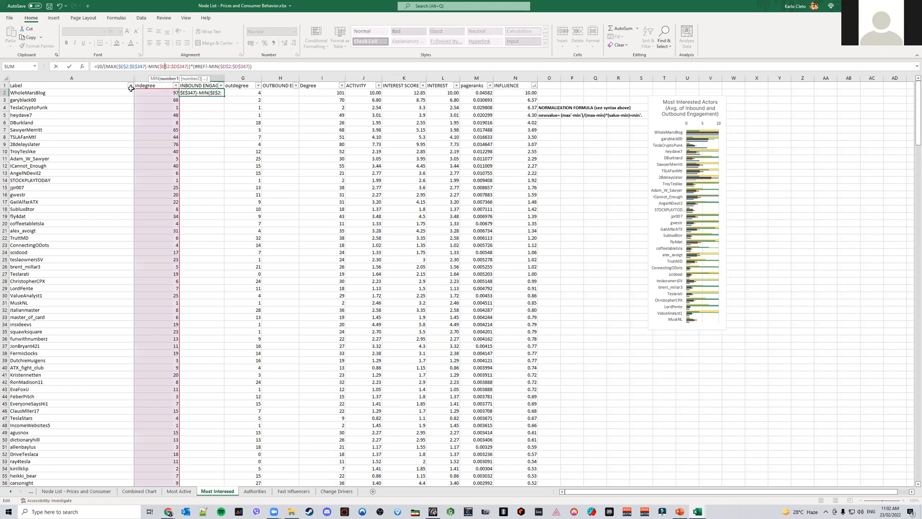
{"action": "key", "text": "Right"}
{"action": "key", "text": "Right"}
{"action": "key", "text": "Delete"}
{"action": "type", "text": "E"}
Replace the broken #REF! reference in the F2 formula with E2
{"action": "key", "text": "Right"}
{"action": "key", "text": "Right"}
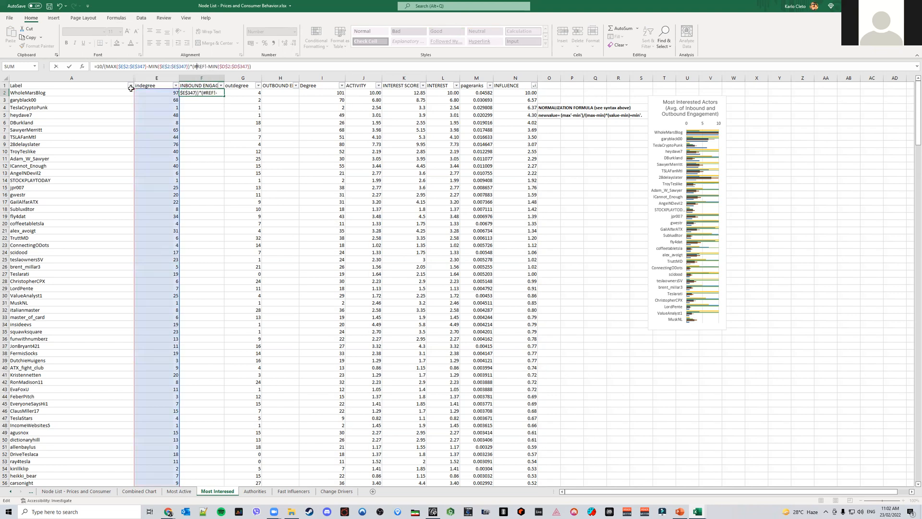
{"action": "key", "text": "shift+Right"}
{"action": "key", "text": "shift+Right"}
{"action": "key", "text": "shift+Right"}
{"action": "key", "text": "shift+Right"}
{"action": "key", "text": "Right"}
{"action": "key", "text": "shift+Right"}
{"action": "key", "text": "shift+Right"}
{"action": "key", "text": "shift+Right"}
{"action": "key", "text": "shift+Right"}
{"action": "type", "text": "E2"}
Change the last MIN range in the F2 formula to $E$2:$E$347 and commit the formula
{"action": "key", "text": "Right"}
{"action": "key", "text": "Right"}
{"action": "key", "text": "Right"}
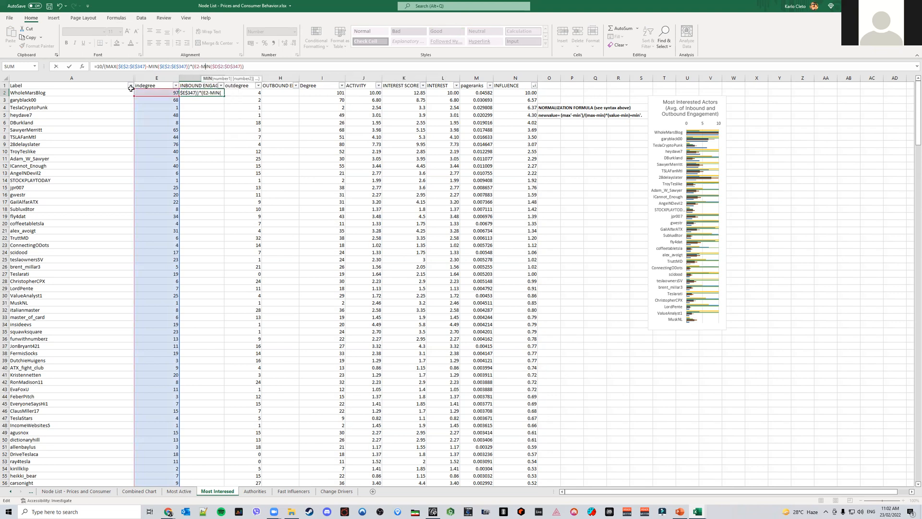
{"action": "key", "text": "Right"}
{"action": "key", "text": "shift+Right"}
{"action": "type", "text": "E"}
{"action": "key", "text": "shift+Right"}
{"action": "type", "text": "E"}
{"action": "key", "text": "Return"}
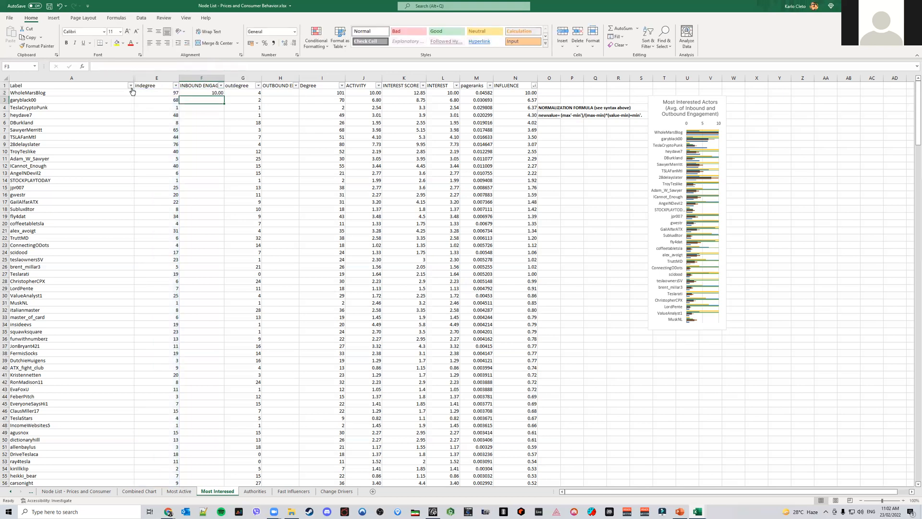
Fill the F2 normalization formula down the whole inbound engagement column
{"action": "left_click_drag", "start_coordinate": [917, 120], "coordinate": [917, 84]}
{"action": "left_click", "coordinate": [217, 93]}
{"action": "double_click", "coordinate": [225, 97]}
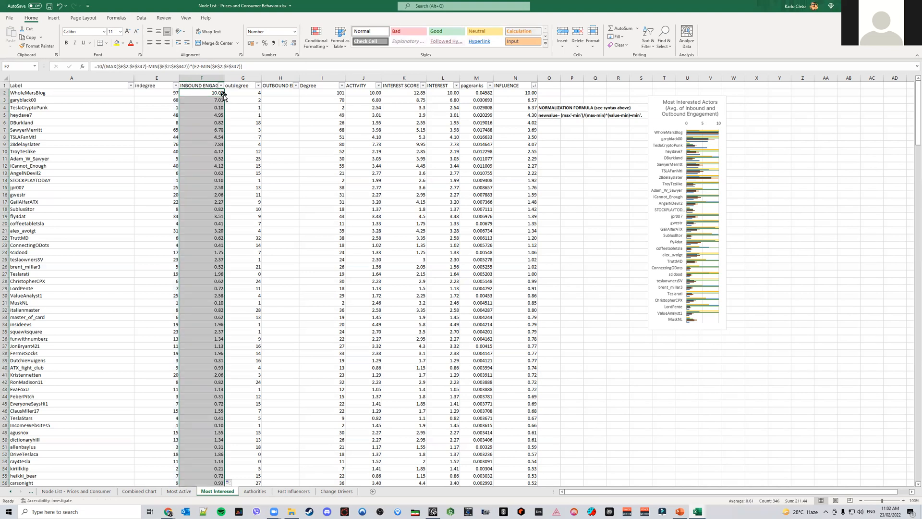
{"action": "left_click", "coordinate": [243, 160]}
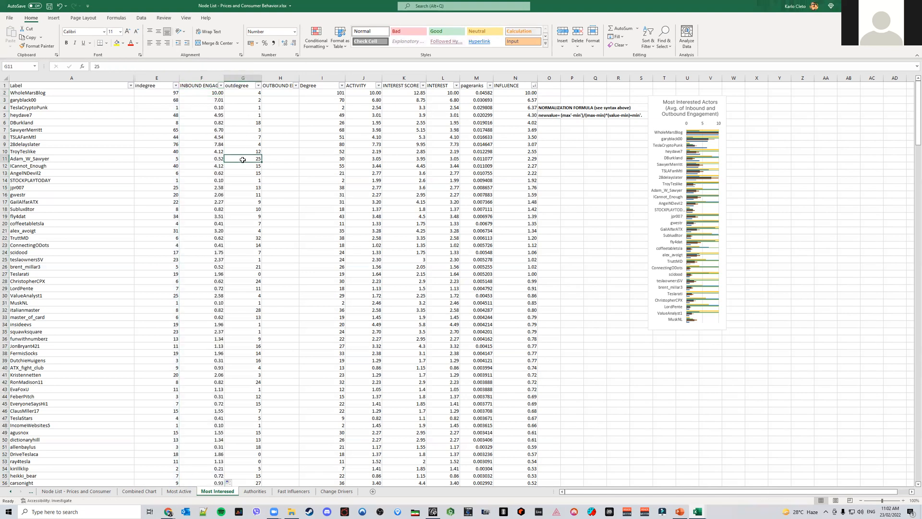
Sort the table by inbound engagement from largest to smallest
{"action": "left_click", "coordinate": [221, 86]}
{"action": "left_click", "coordinate": [230, 104]}
{"action": "left_click", "coordinate": [226, 244]}
{"action": "left_click", "coordinate": [202, 166]}
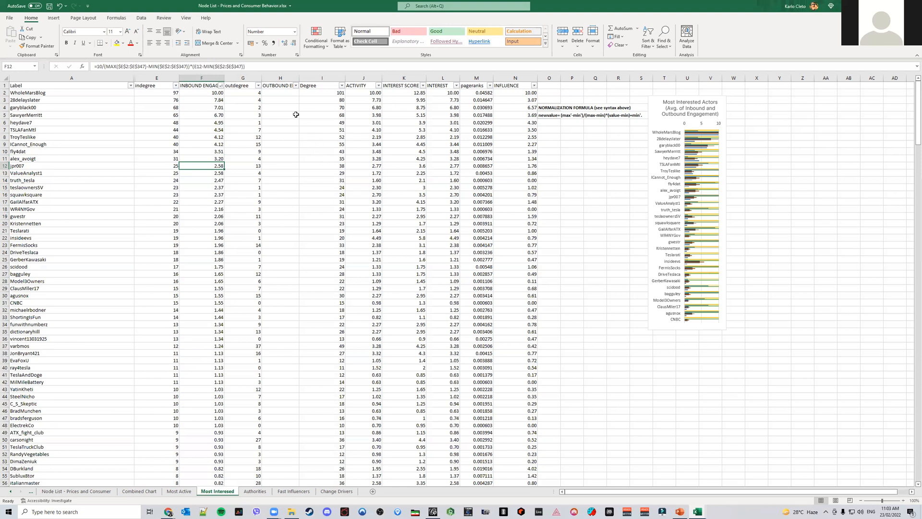
{"action": "left_click", "coordinate": [285, 92]}
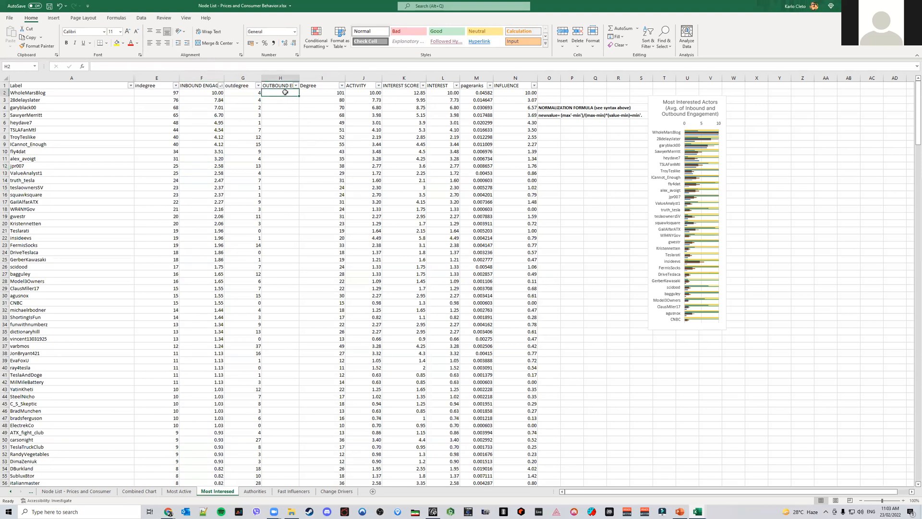
{"action": "left_click", "coordinate": [208, 92]}
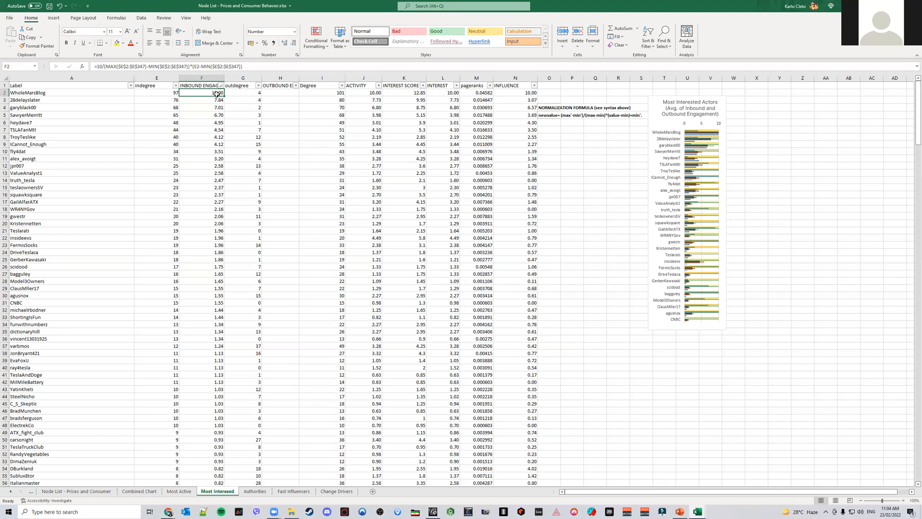
{"action": "key", "text": "ctrl+c"}
{"action": "left_click", "coordinate": [288, 91]}
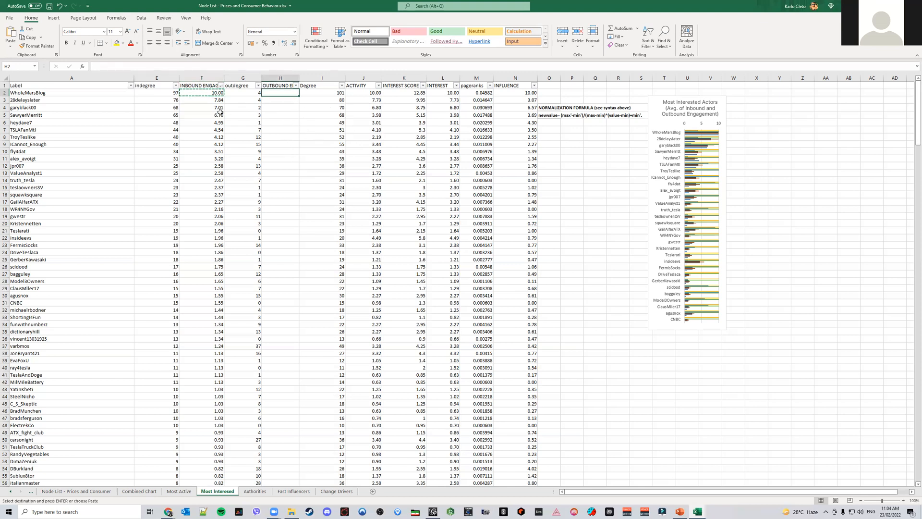
{"action": "key", "text": "Escape"}
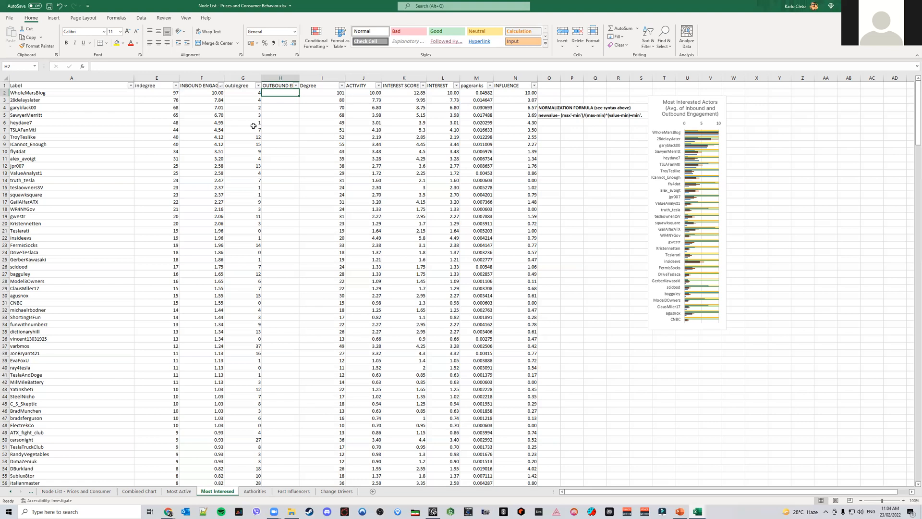
Sort the table by outdegree from largest to smallest and save the workbook
{"action": "left_click", "coordinate": [259, 85]}
{"action": "left_click", "coordinate": [263, 102]}
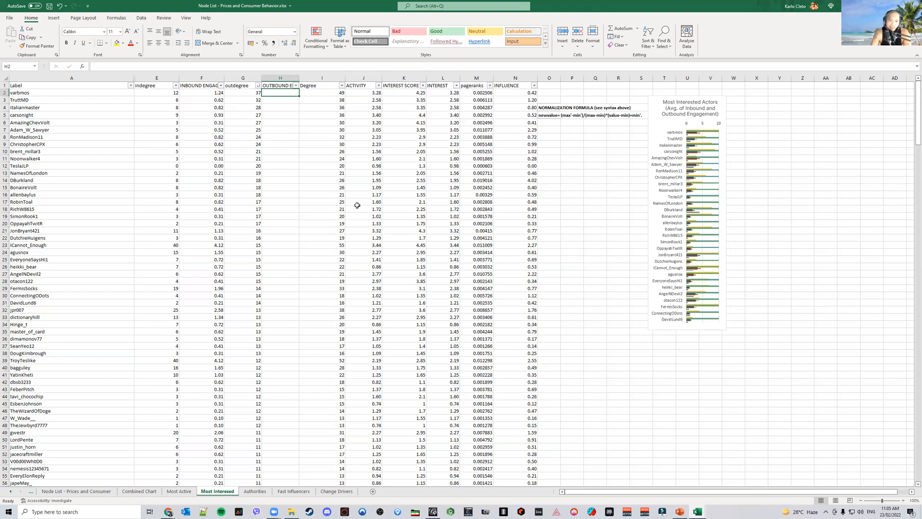
{"action": "key", "text": "ctrl+s"}
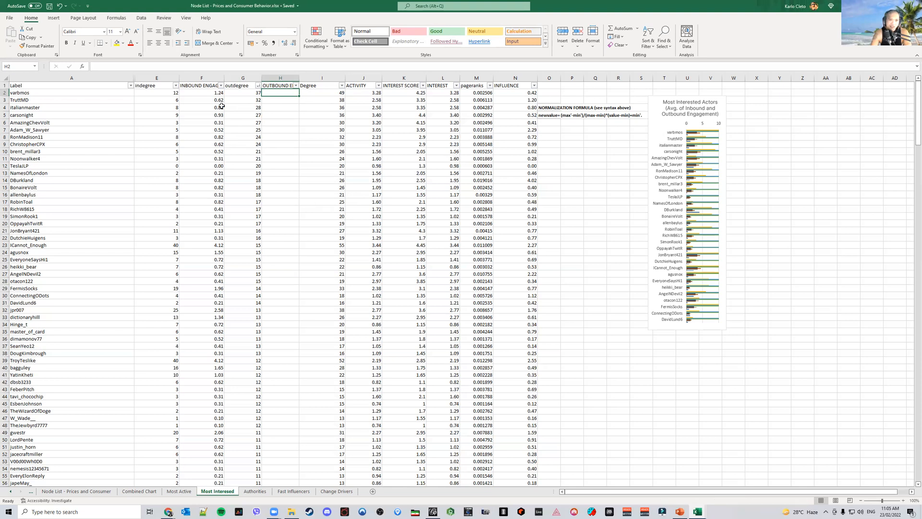
Copy the inbound engagement formula from F2 into outbound engagement cell H2
{"action": "left_click", "coordinate": [213, 93]}
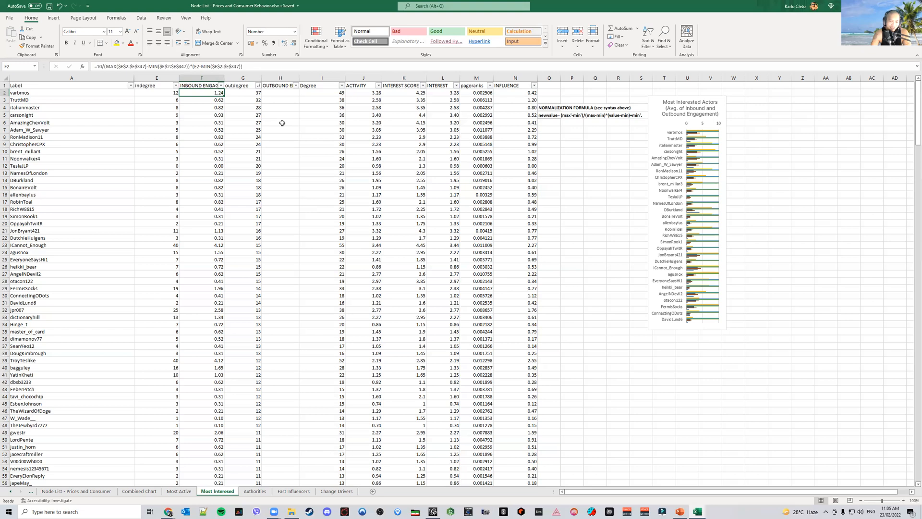
{"action": "key", "text": "ctrl+c"}
{"action": "left_click", "coordinate": [286, 93]}
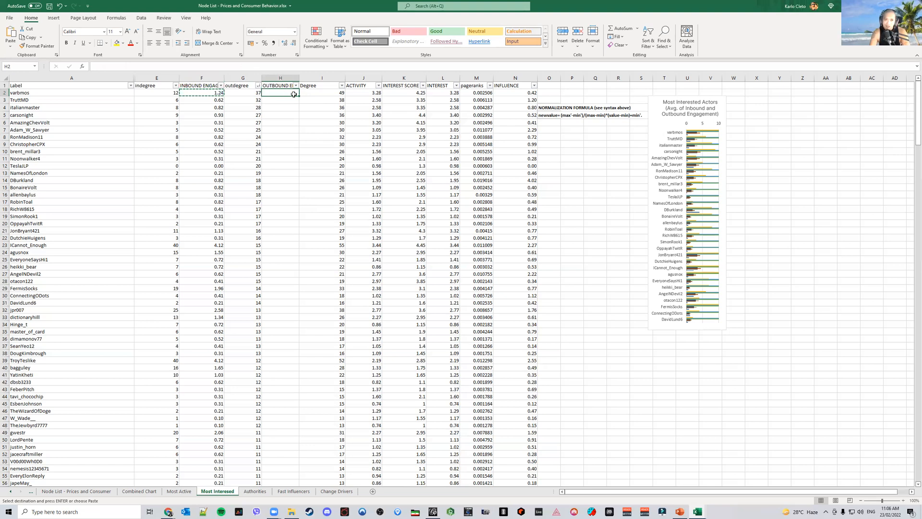
{"action": "key", "text": "ctrl+v"}
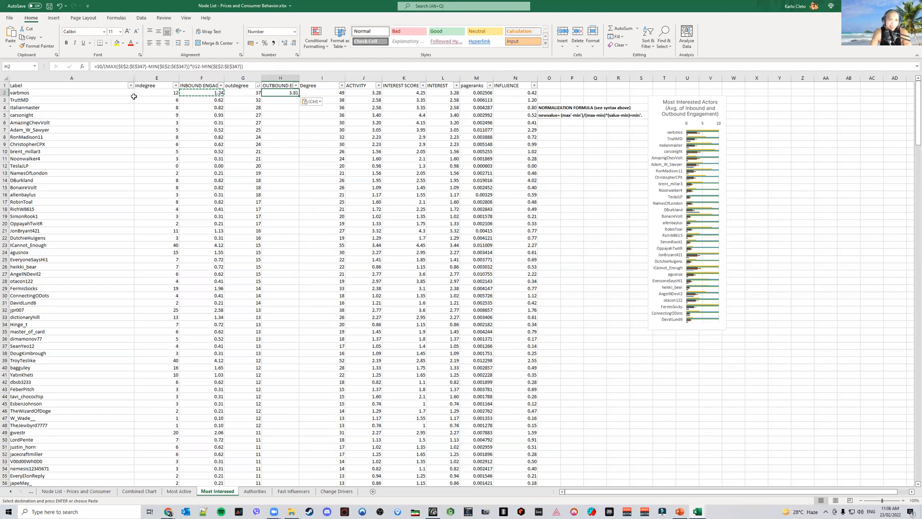
Change the MAX range in the H2 formula to the outdegree values $G$2:$G$347
{"action": "left_click", "coordinate": [121, 66]}
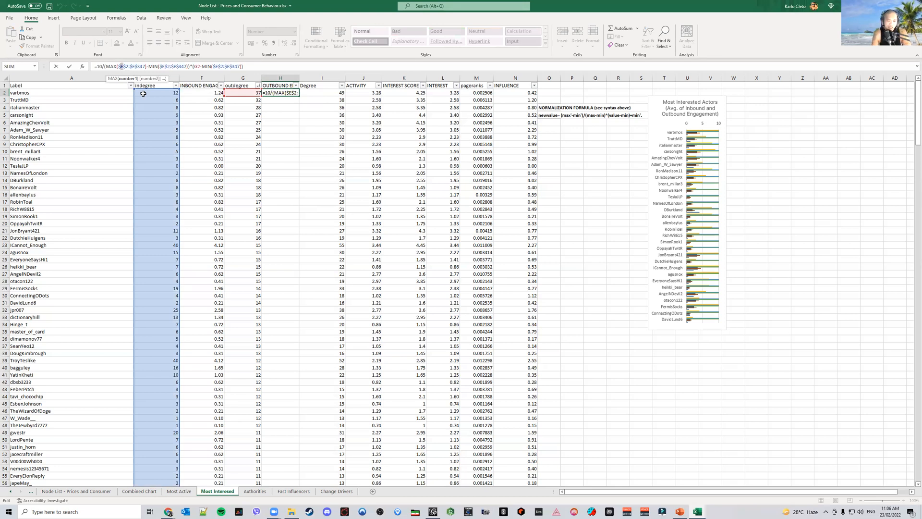
{"action": "key", "text": "Delete"}
{"action": "key", "text": "Delete"}
{"action": "key", "text": "Delete"}
{"action": "key", "text": "Delete"}
{"action": "type", "text": "$G$2"}
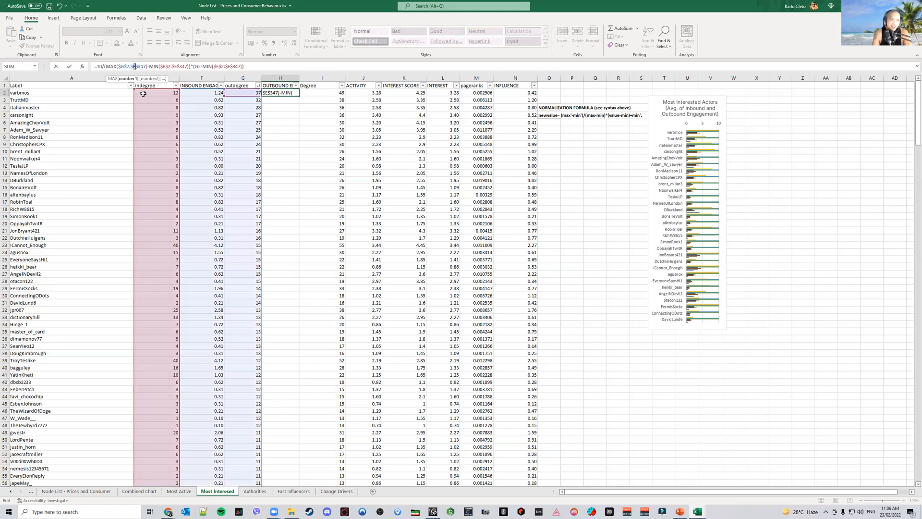
{"action": "key", "text": "Delete"}
{"action": "type", "text": "G"}
Change the first MIN range in the H2 formula to $G$2:$G$347
{"action": "key", "text": "Right"}
{"action": "key", "text": "Right"}
{"action": "key", "text": "Right"}
{"action": "key", "text": "Right"}
{"action": "key", "text": "Right"}
{"action": "key", "text": "Right"}
{"action": "key", "text": "Right"}
{"action": "key", "text": "Right"}
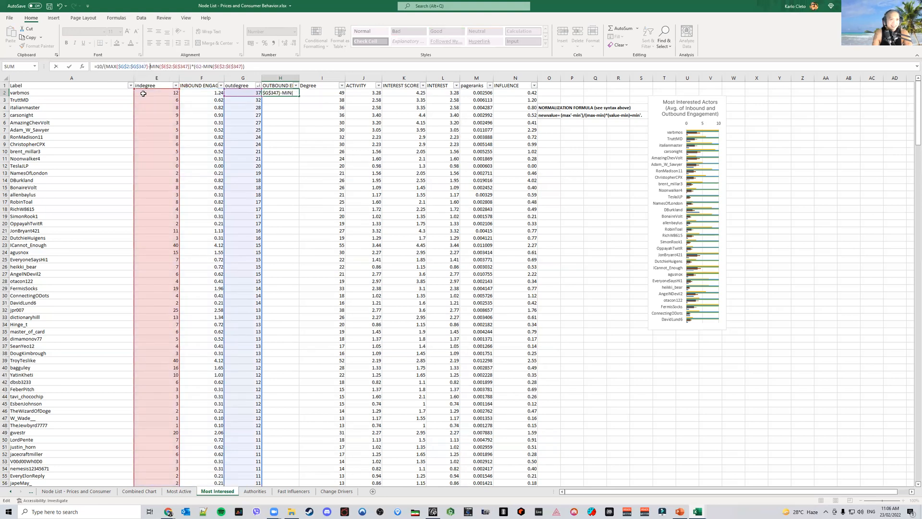
{"action": "key", "text": "Delete"}
{"action": "type", "text": "G"}
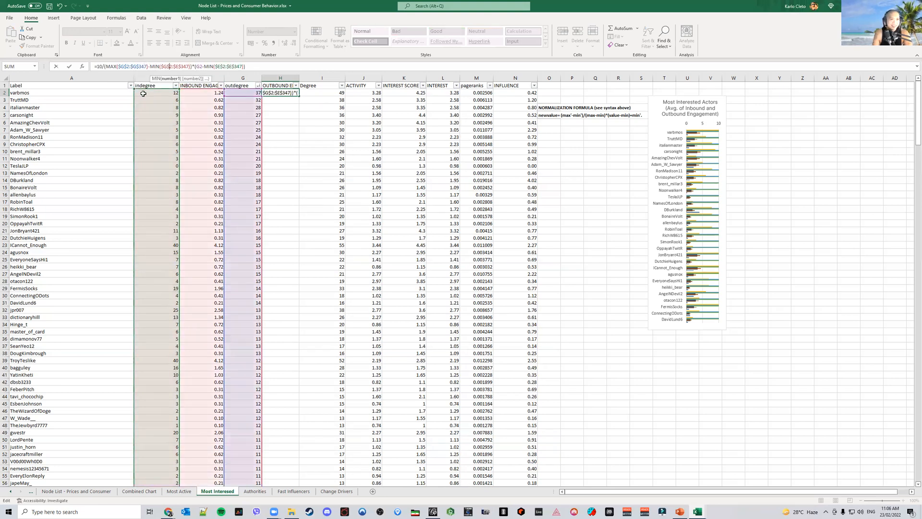
{"action": "key", "text": "Delete"}
{"action": "type", "text": "G"}
Change the last MIN range in the H2 formula to $G$2:$G$347 and commit the formula
{"action": "key", "text": "Right"}
{"action": "key", "text": "Right"}
{"action": "key", "text": "Right"}
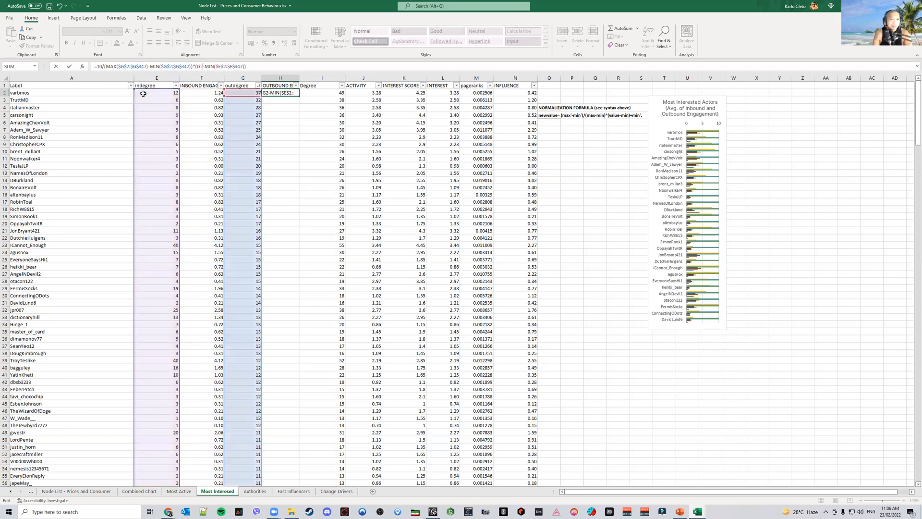
{"action": "key", "text": "Right"}
{"action": "key", "text": "Right"}
{"action": "key", "text": "Right"}
{"action": "key", "text": "Right"}
{"action": "key", "text": "Right"}
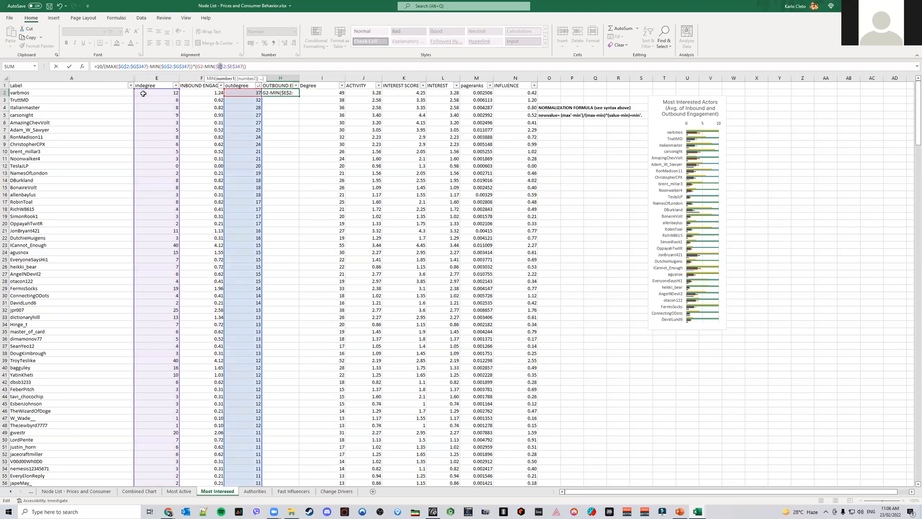
{"action": "key", "text": "Delete"}
{"action": "type", "text": "G"}
{"action": "key", "text": "Right"}
{"action": "key", "text": "Right"}
{"action": "key", "text": "Delete"}
{"action": "type", "text": "G"}
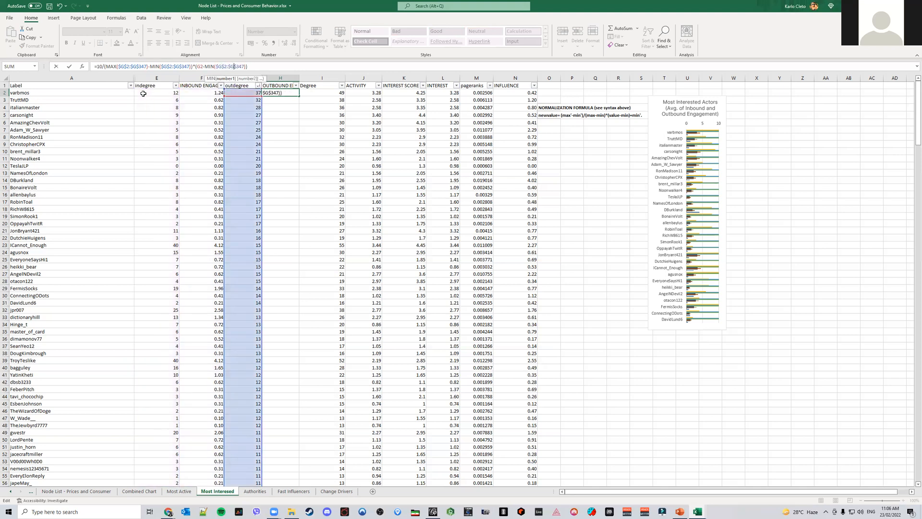
{"action": "key", "text": "Return"}
Fill the H2 normalization formula down the whole outbound engagement column
{"action": "left_click", "coordinate": [292, 92]}
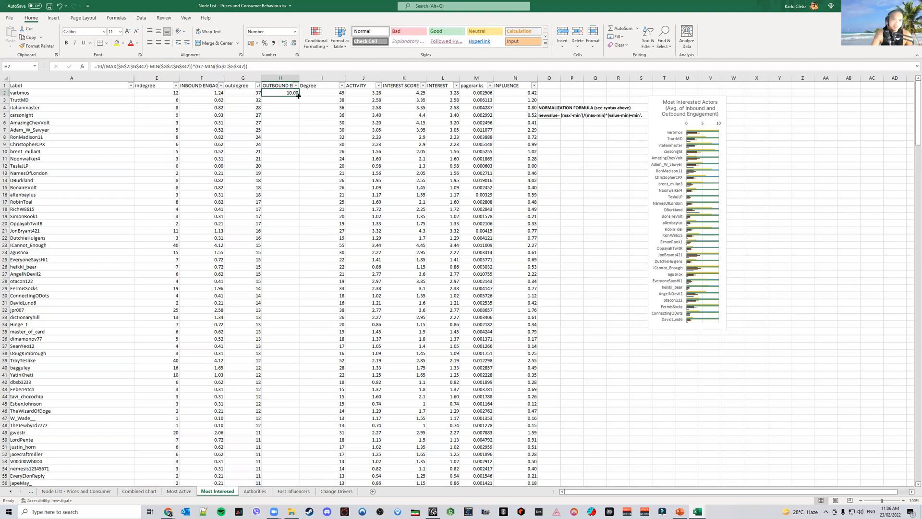
{"action": "double_click", "coordinate": [299, 96]}
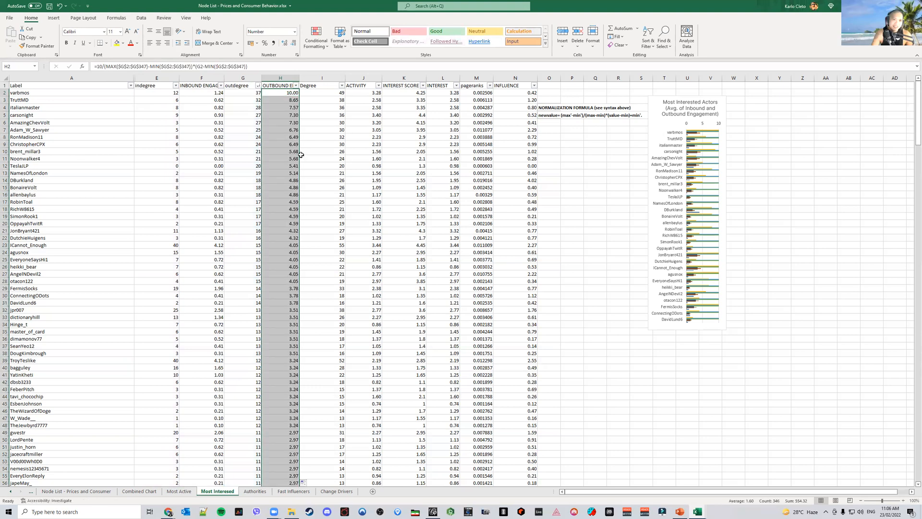
{"action": "left_click", "coordinate": [333, 237]}
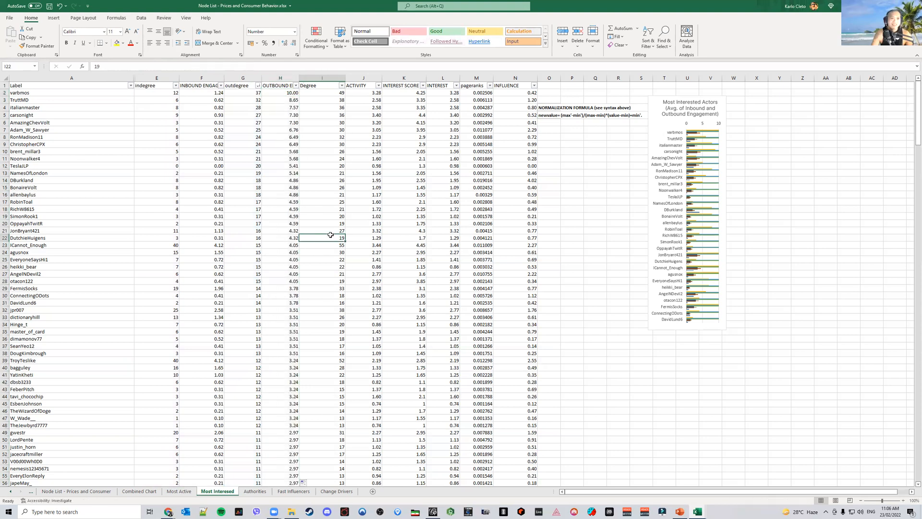
Inspect the row 2 normalization formulas of the inbound engagement, outbound engagement, INFLUENCE and INTEREST columns
{"action": "left_click", "coordinate": [208, 94]}
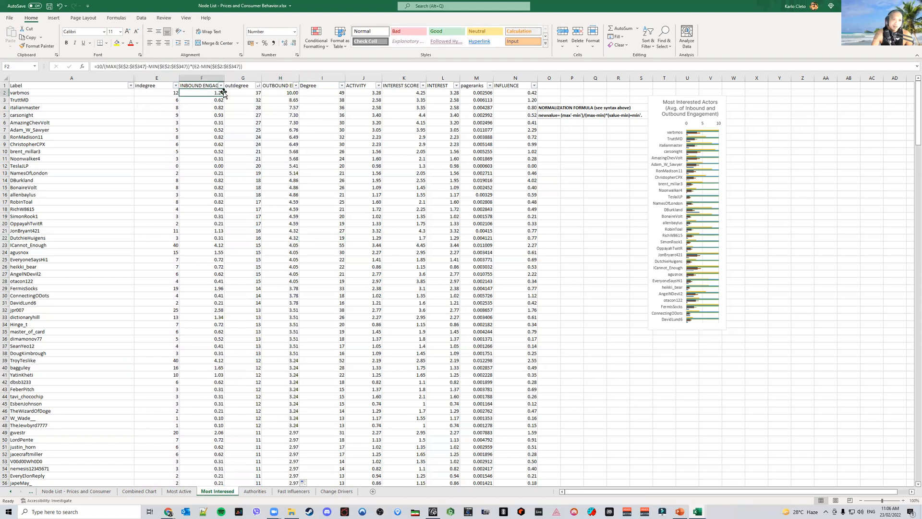
{"action": "left_click", "coordinate": [285, 95]}
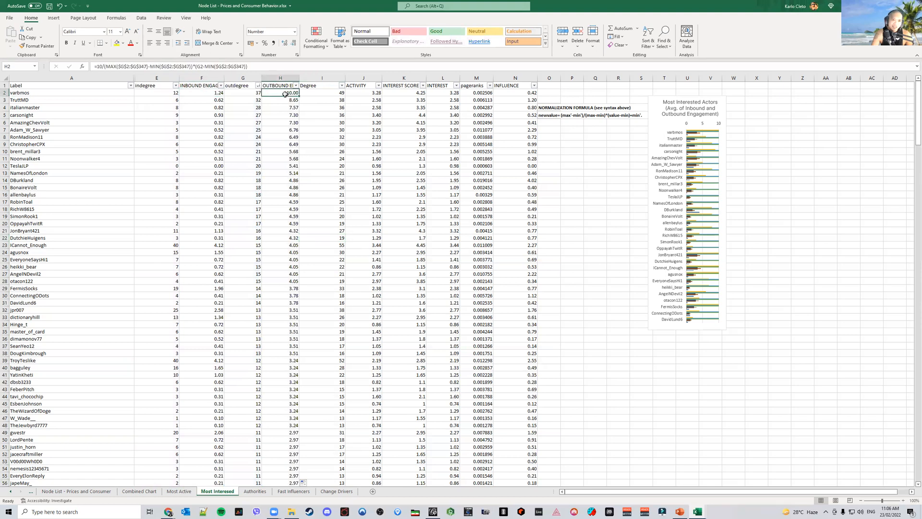
{"action": "left_click", "coordinate": [520, 93]}
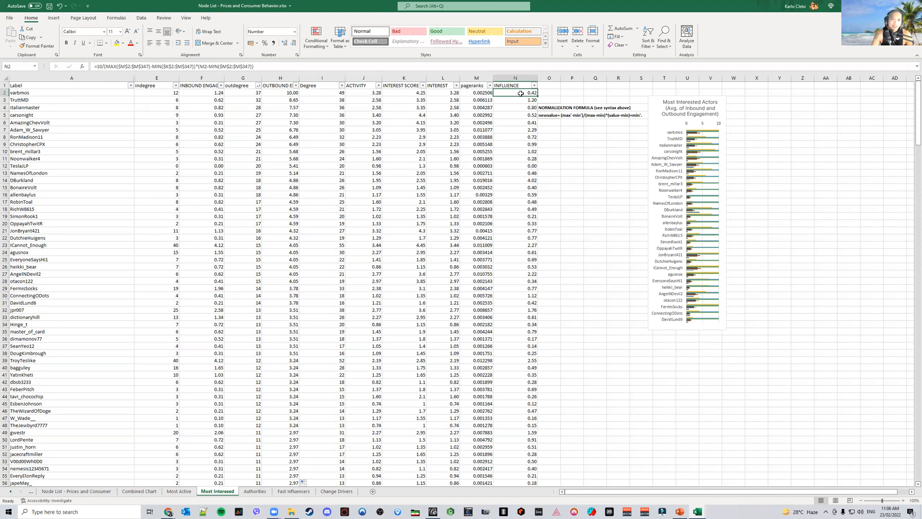
{"action": "left_click", "coordinate": [442, 93]}
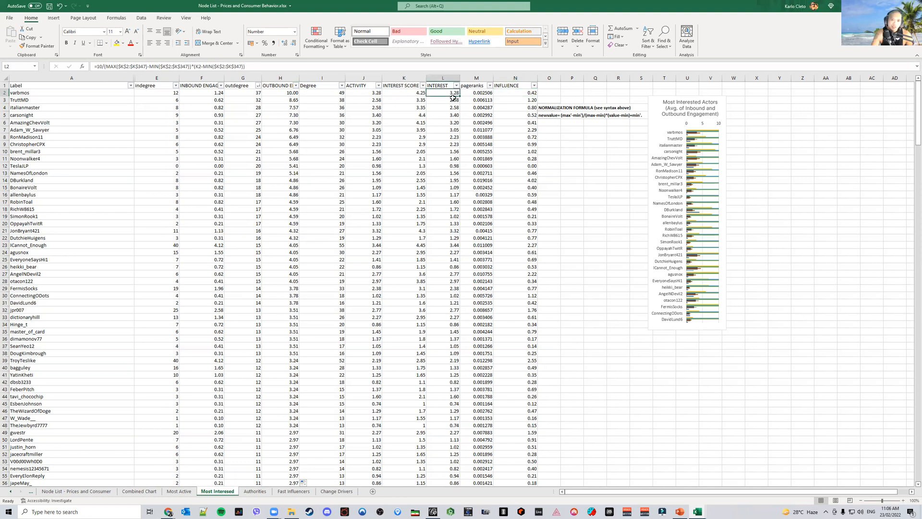
Change the INTEREST SCORE formula in K2 to average F2 and H2, and fill it down the whole column
{"action": "left_click", "coordinate": [411, 94]}
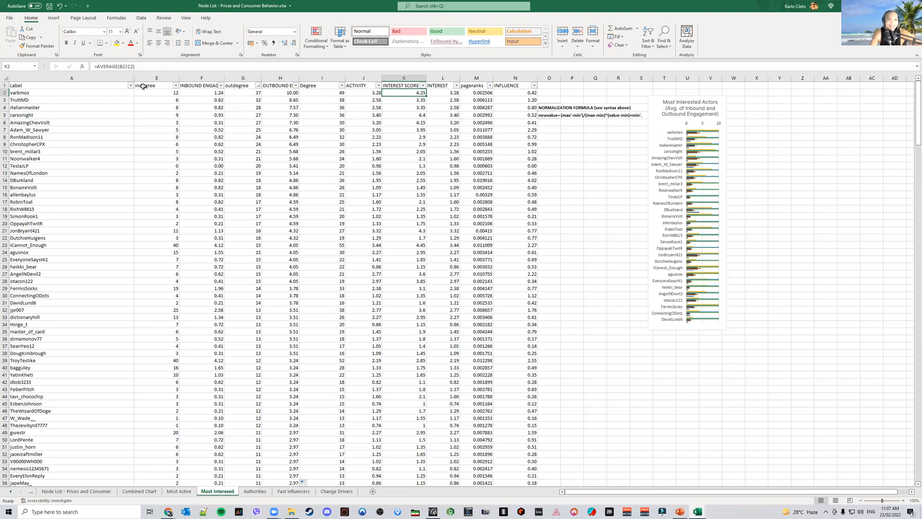
{"action": "key", "text": "F2"}
{"action": "type", "text": "F2"}
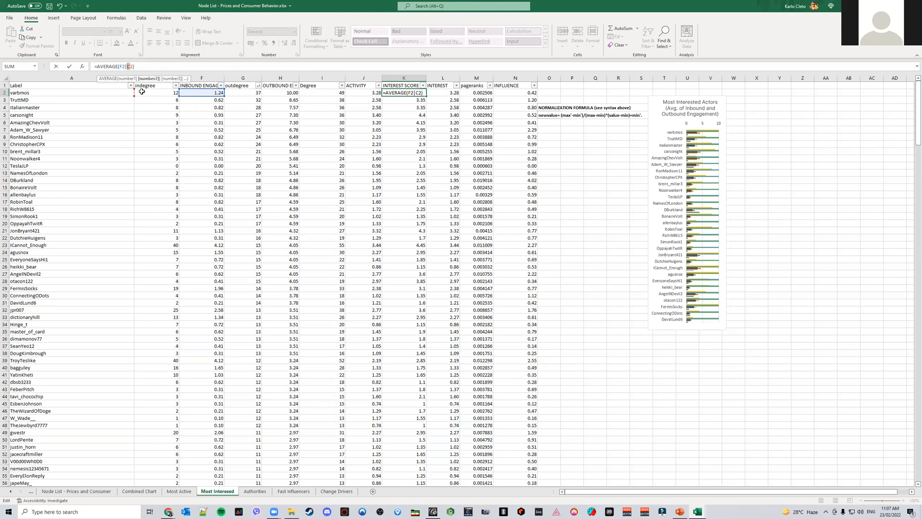
{"action": "type", "text": "H2"}
{"action": "key", "text": "Return"}
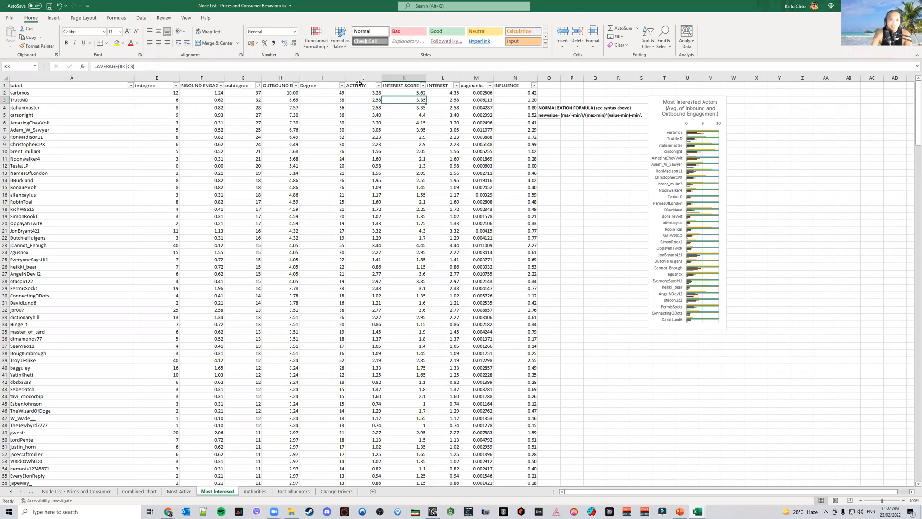
{"action": "left_click", "coordinate": [421, 92]}
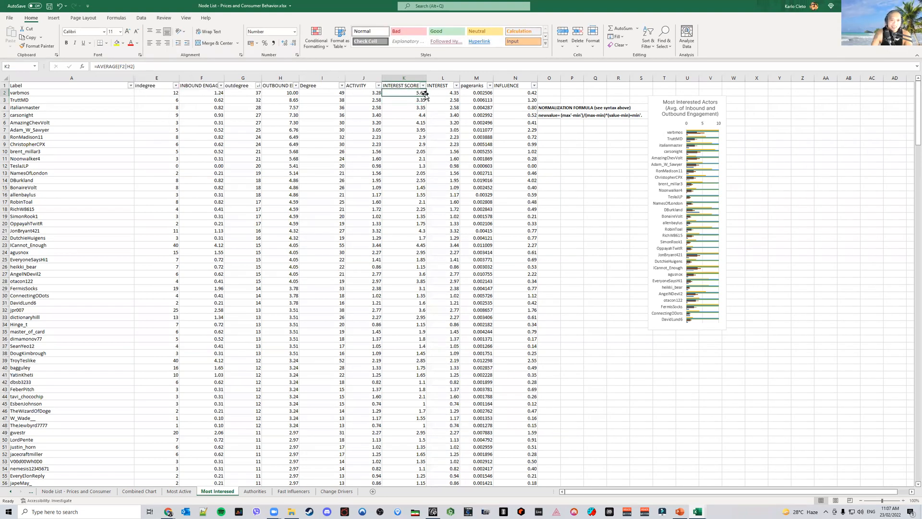
{"action": "double_click", "coordinate": [427, 95]}
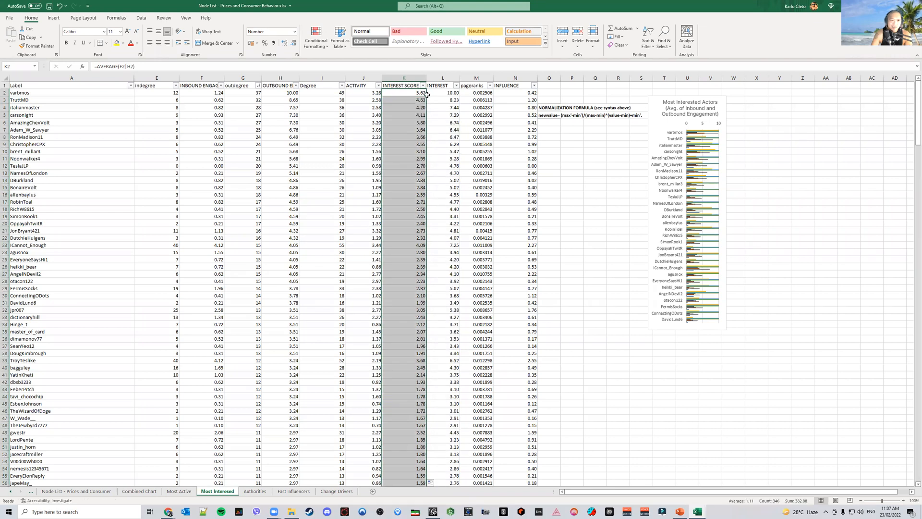
{"action": "left_click", "coordinate": [444, 76]}
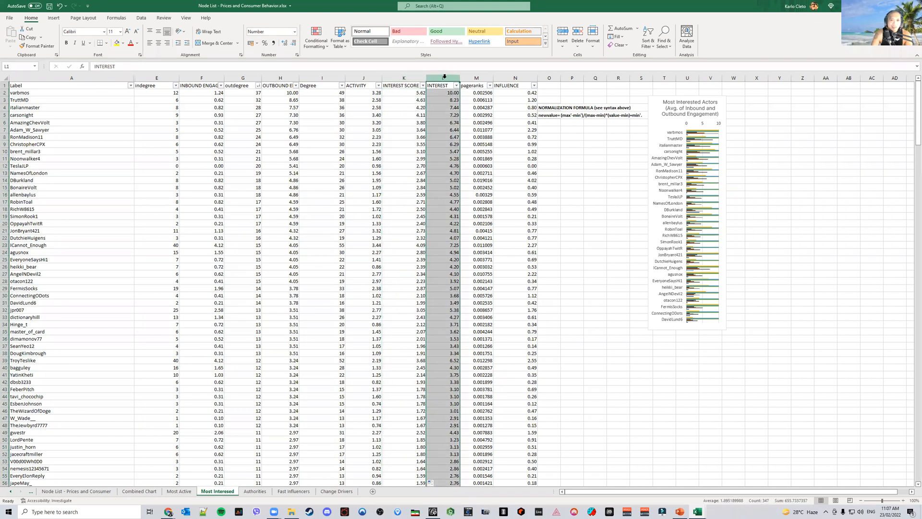
{"action": "right_click", "coordinate": [444, 77]}
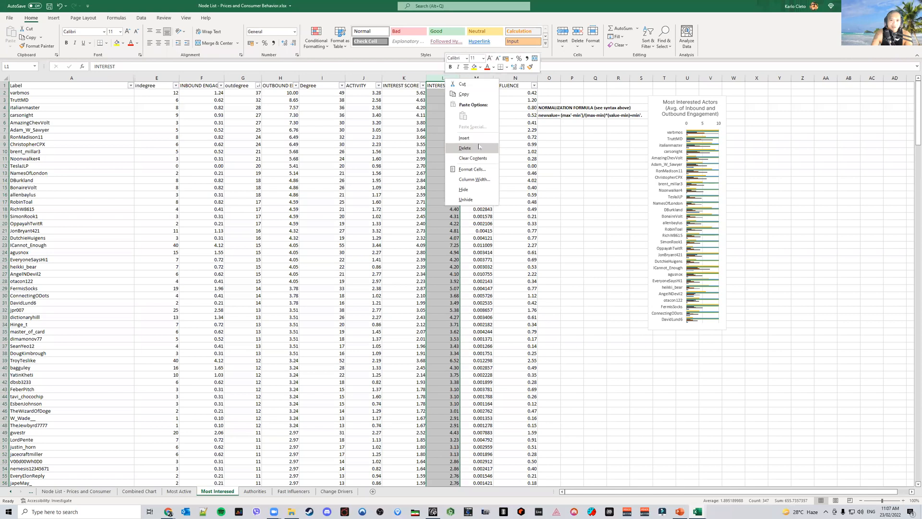
{"action": "key", "text": "Escape"}
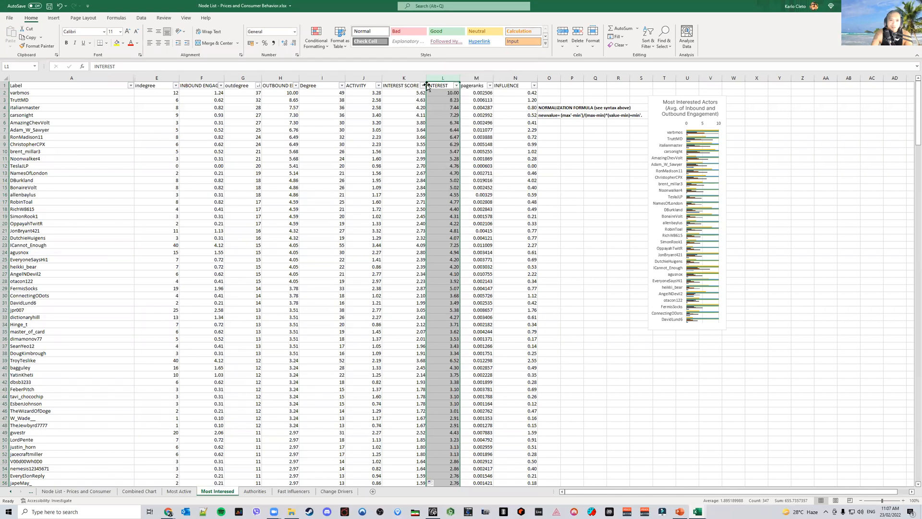
{"action": "left_click", "coordinate": [407, 86]}
Highlight the entire INTEREST column L with a red fill colour
{"action": "left_click", "coordinate": [445, 78]}
{"action": "right_click", "coordinate": [445, 79]}
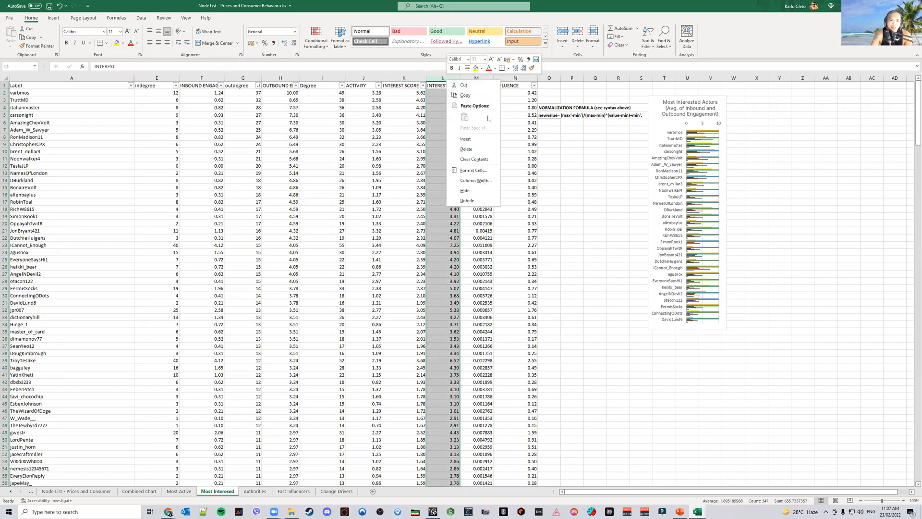
{"action": "key", "text": "Escape"}
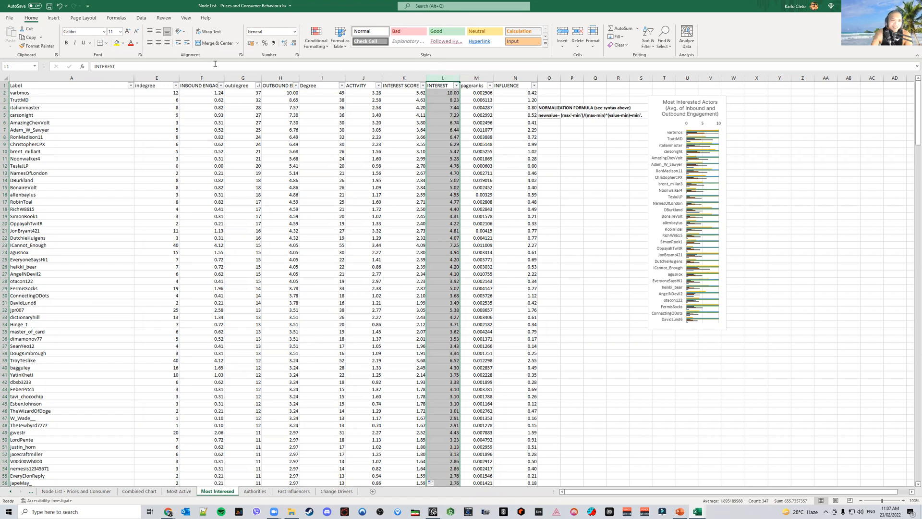
{"action": "left_click", "coordinate": [123, 43]}
{"action": "left_click", "coordinate": [123, 113]}
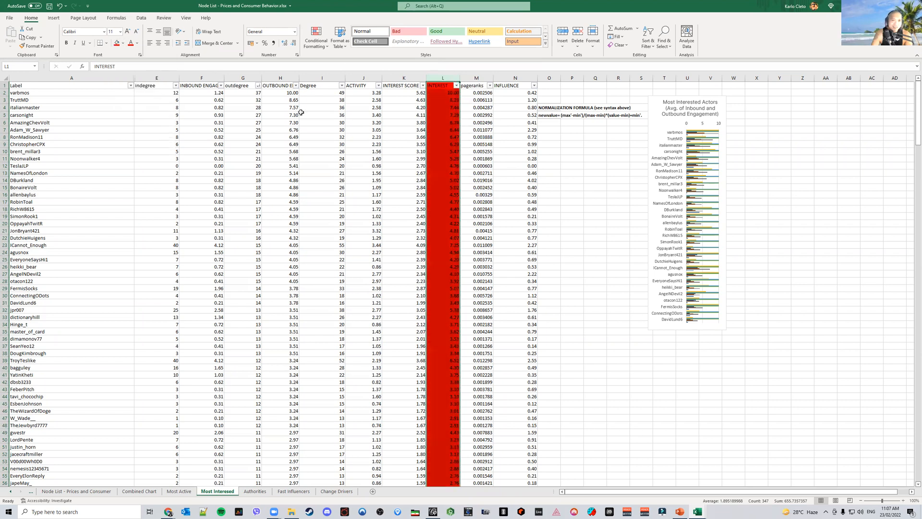
{"action": "left_click", "coordinate": [600, 170]}
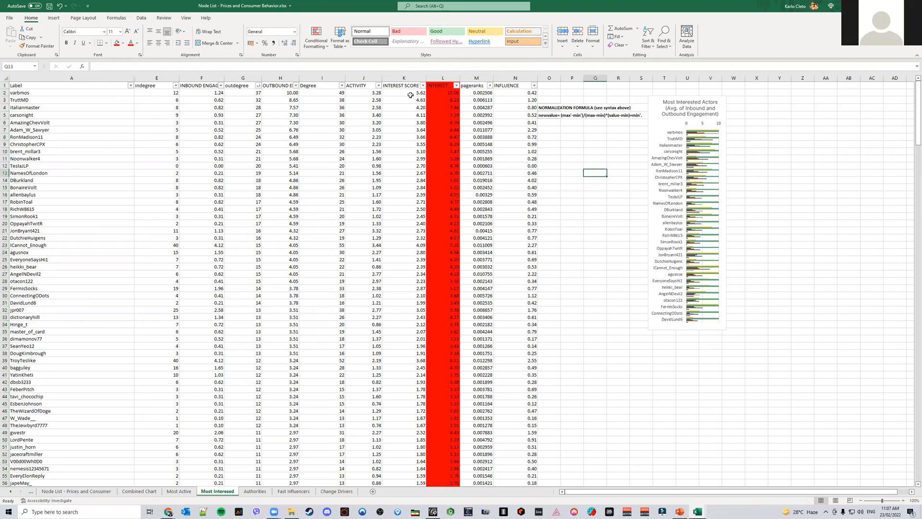
Sort the table by INTEREST SCORE from largest to smallest
{"action": "left_click", "coordinate": [409, 92]}
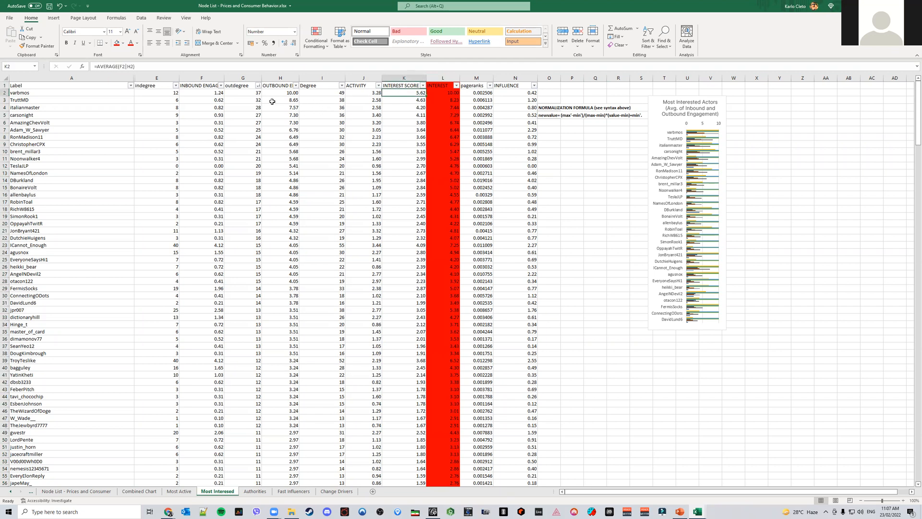
{"action": "left_click", "coordinate": [422, 86]}
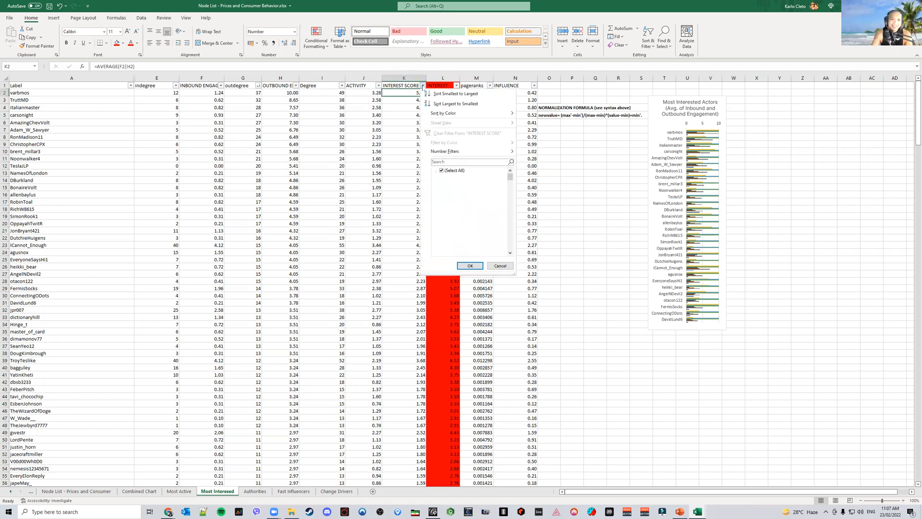
{"action": "left_click", "coordinate": [437, 104]}
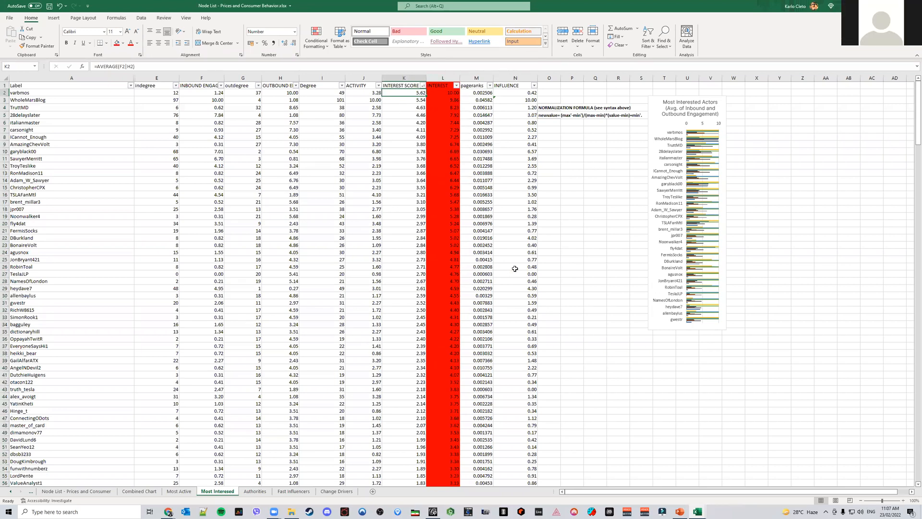
Filter the indegree, outdegree, Degree, INTEREST SCORE and pageranks series out of the Most Interested Actors chart
{"action": "left_click", "coordinate": [652, 111]}
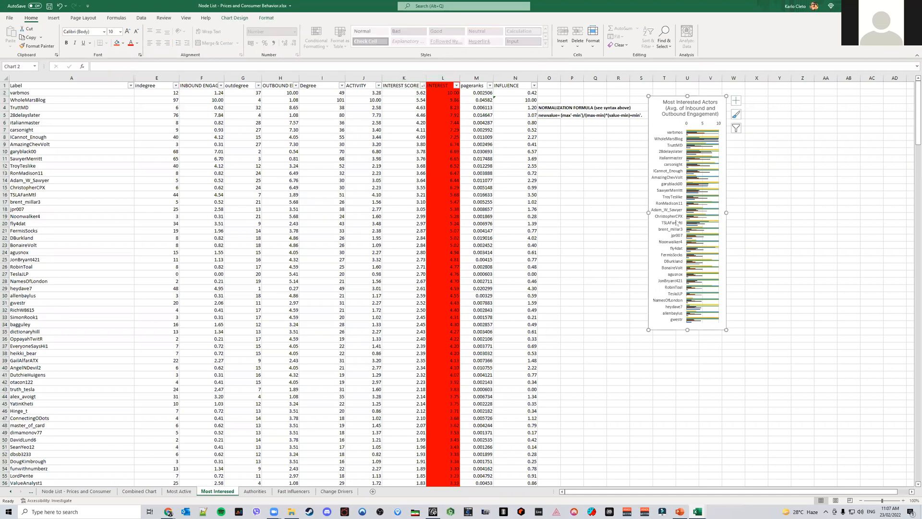
{"action": "left_click", "coordinate": [736, 128]}
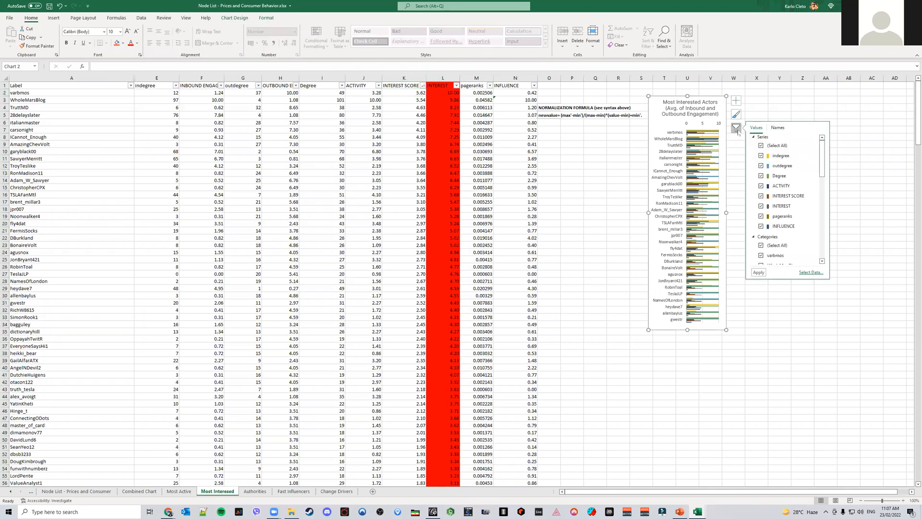
{"action": "left_click", "coordinate": [760, 156]}
{"action": "left_click", "coordinate": [761, 166]}
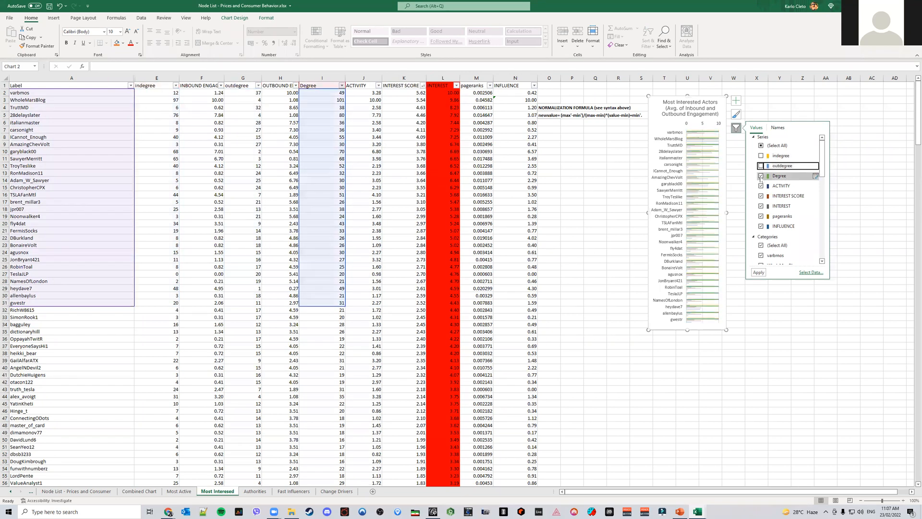
{"action": "left_click", "coordinate": [761, 176]}
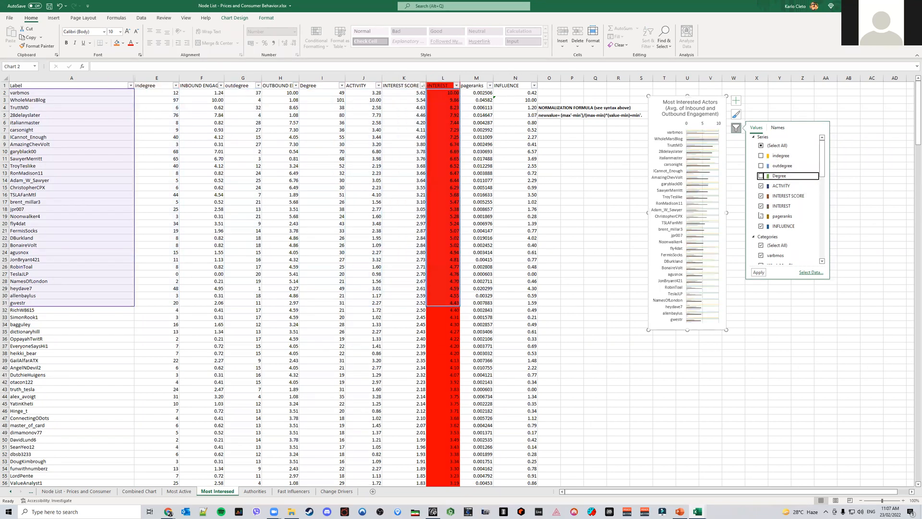
{"action": "left_click", "coordinate": [760, 197]}
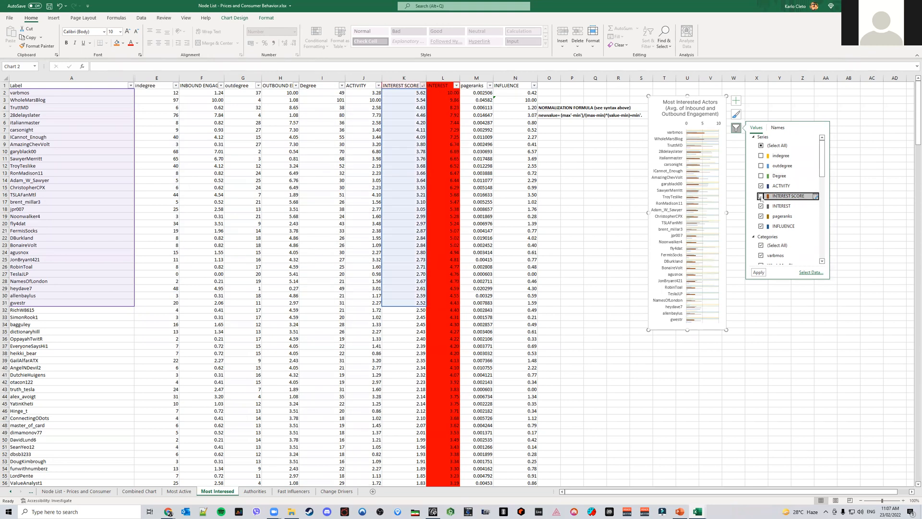
{"action": "left_click", "coordinate": [760, 216]}
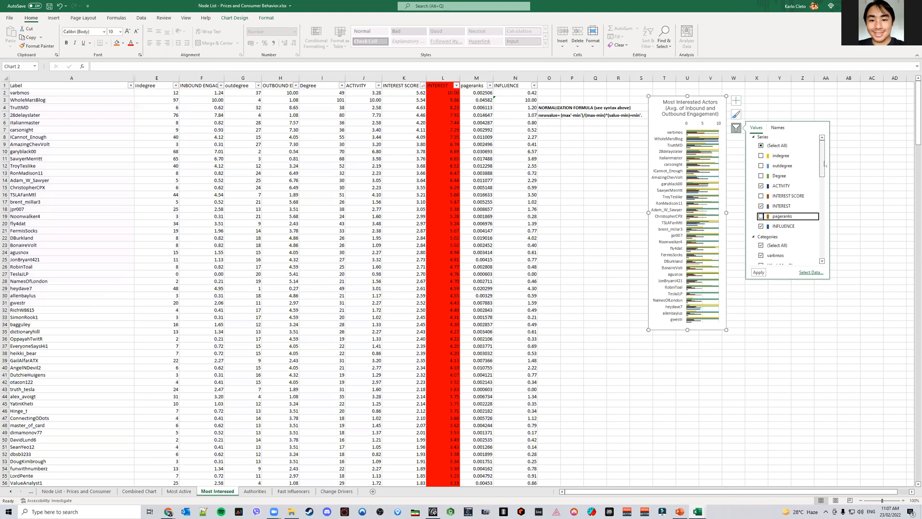
{"action": "left_click_drag", "start_coordinate": [822, 166], "coordinate": [824, 188]}
{"action": "scroll", "coordinate": [824, 188], "scroll_direction": "up", "scroll_amount": 3}
{"action": "left_click", "coordinate": [758, 273]}
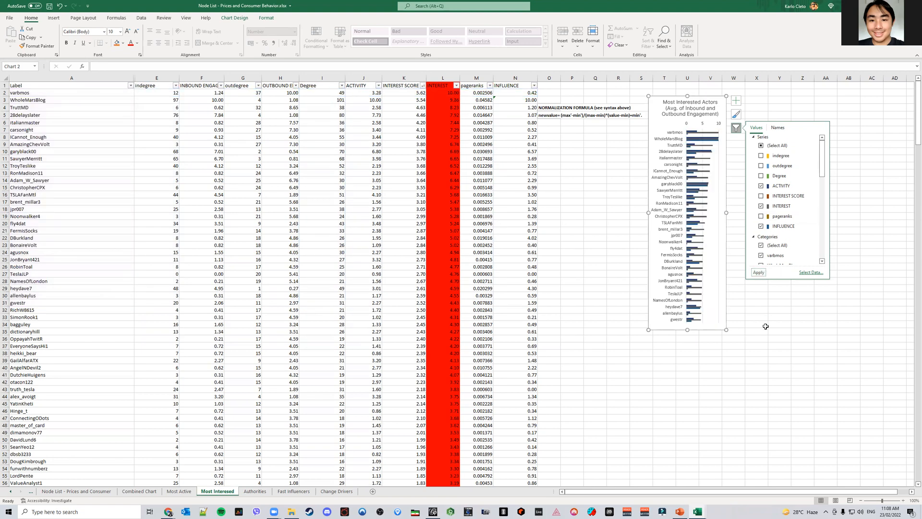
{"action": "left_click", "coordinate": [764, 339]}
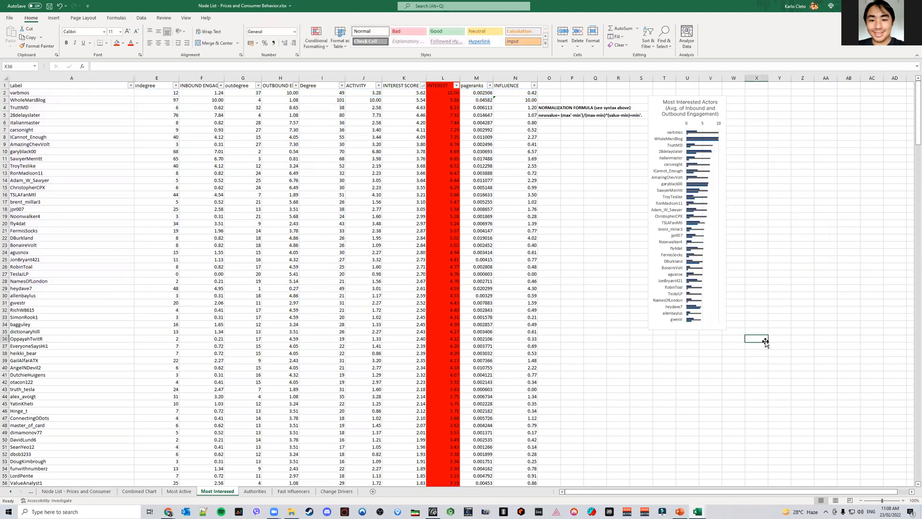
Enlarge the Most Interested Actors chart so it extends to about column W and row 53
{"action": "left_click", "coordinate": [723, 327]}
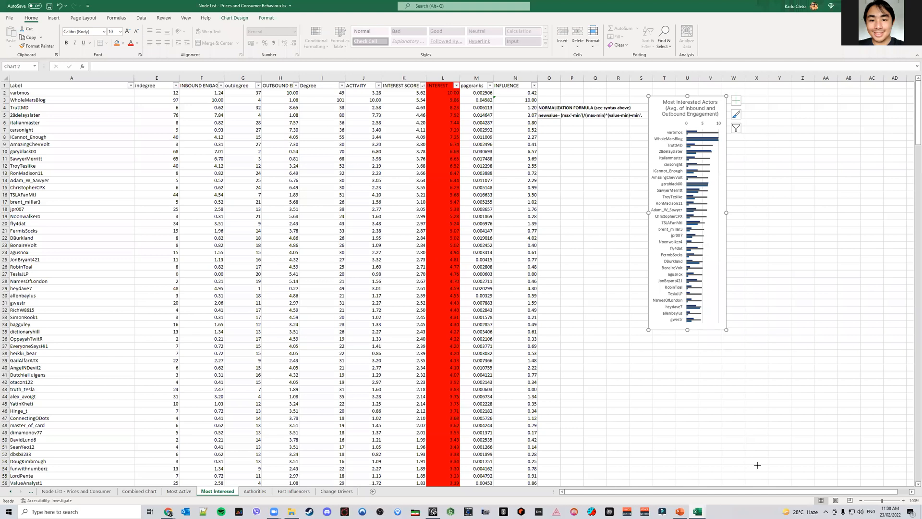
{"action": "left_click_drag", "start_coordinate": [757, 465], "coordinate": [757, 463]}
{"action": "left_click", "coordinate": [830, 380]}
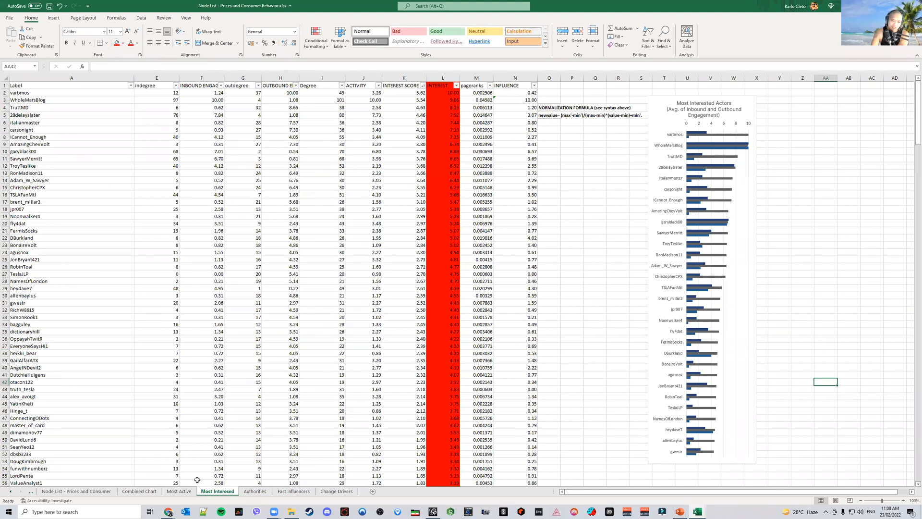
Switch to the PowerPoint report and review the stakeholder mapping slide 21 and the actor metrics definitions on slide 19
{"action": "left_click", "coordinate": [679, 511]}
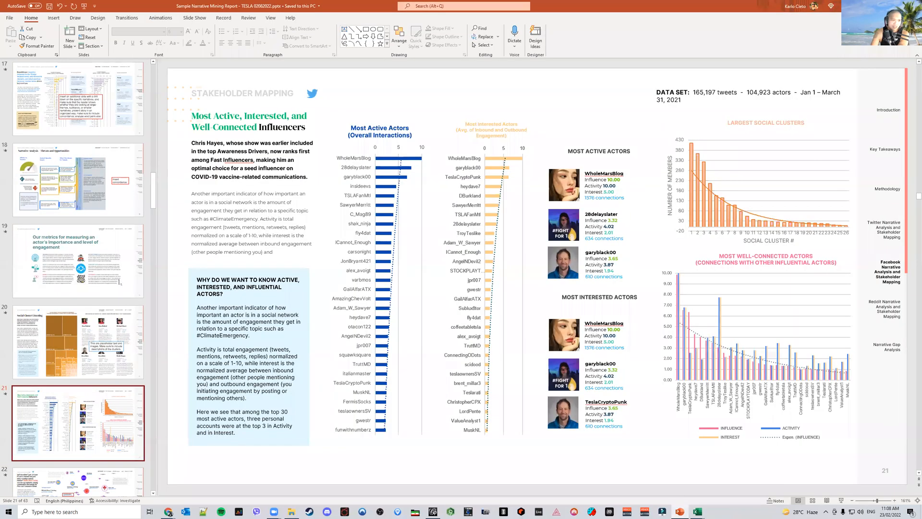
{"action": "left_click", "coordinate": [58, 266]}
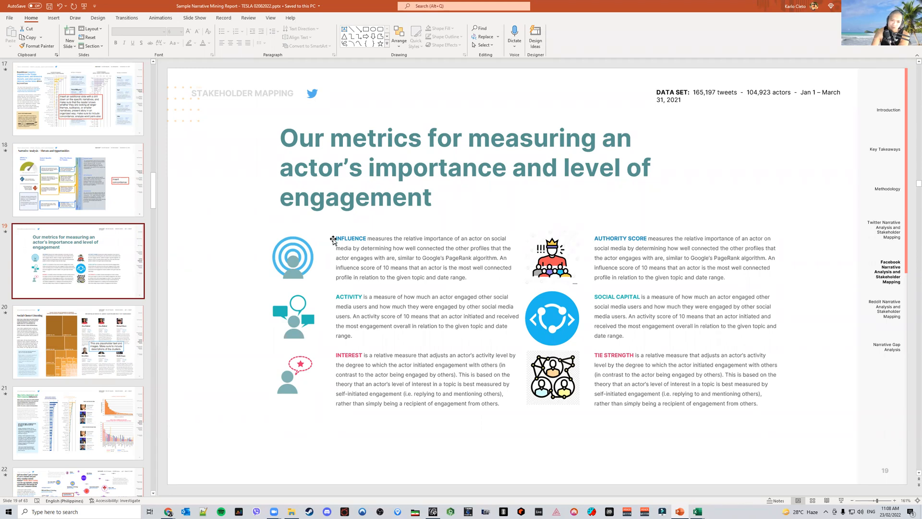
Switch to the Node List - Prices and Consumer Behavior workbook and bring up the INFLUENCE formula in cell N2
{"action": "mouse_move", "coordinate": [697, 512]}
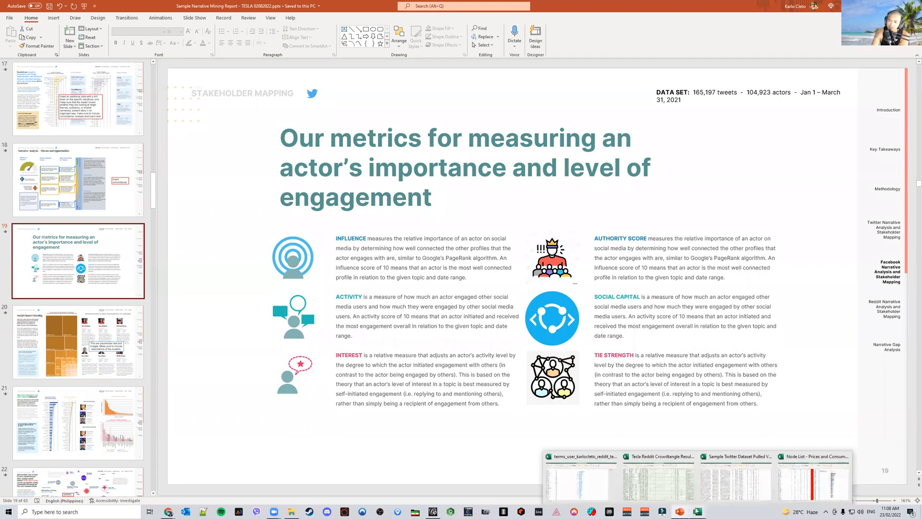
{"action": "left_click", "coordinate": [808, 482]}
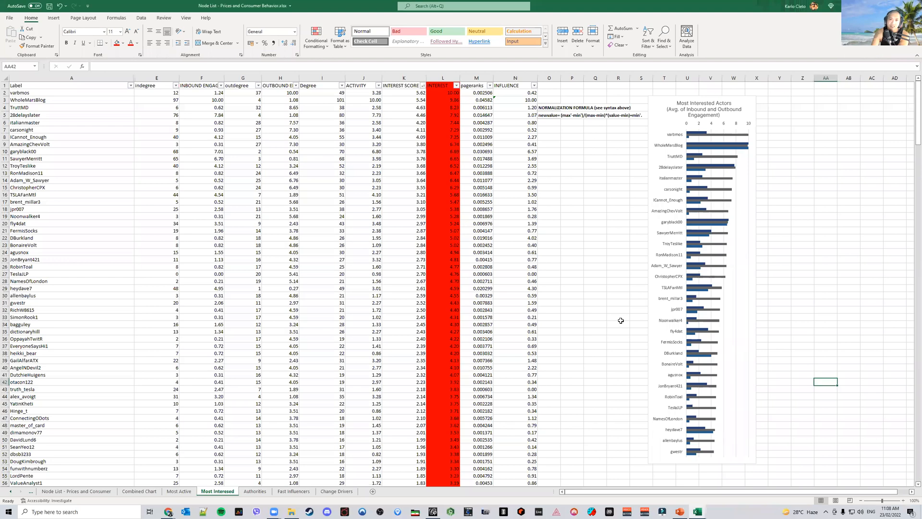
{"action": "left_click", "coordinate": [514, 92]}
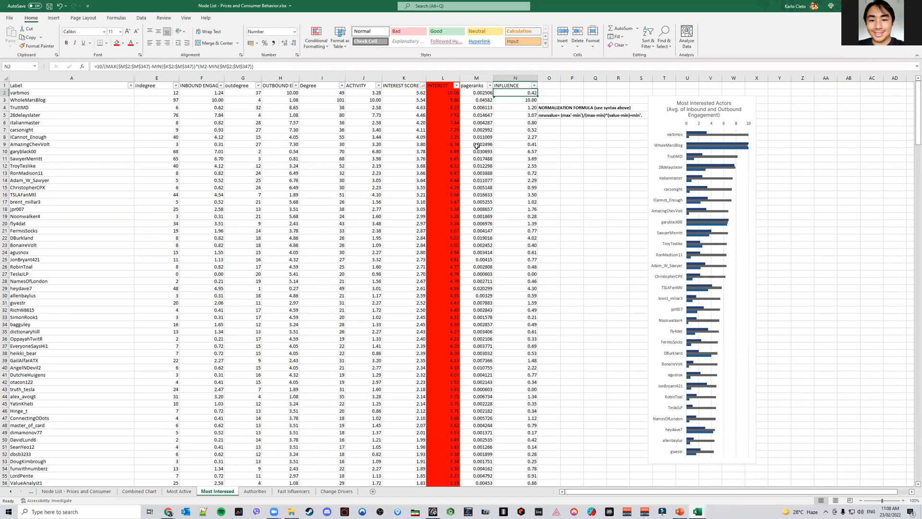
{"action": "left_click", "coordinate": [167, 66]}
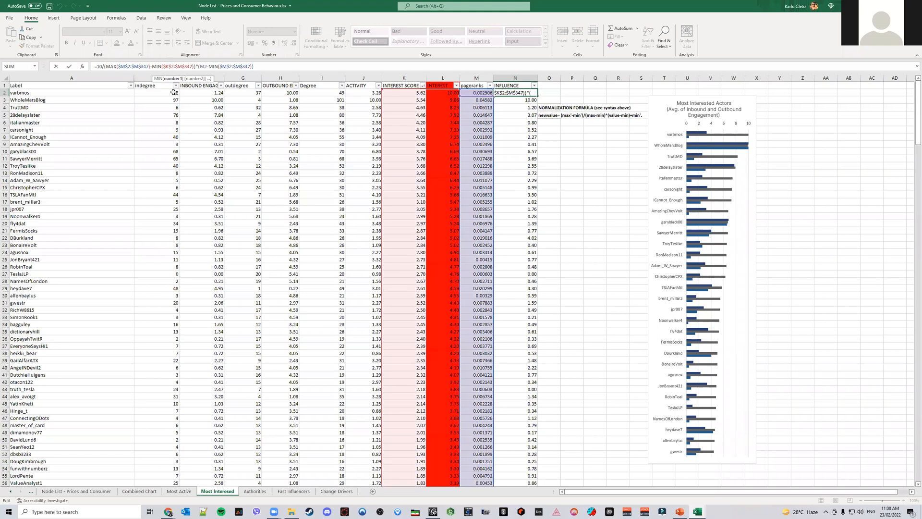
{"action": "type", "text": "M"}
{"action": "key", "text": "Return"}
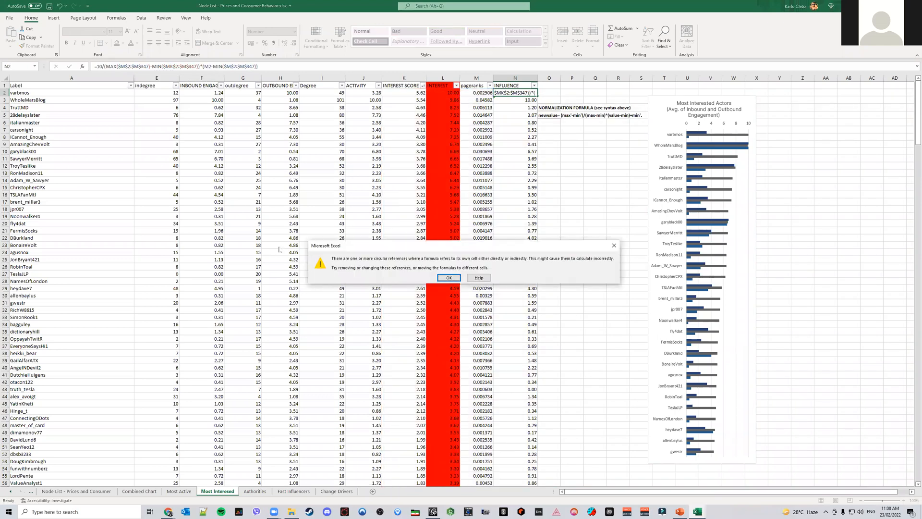
{"action": "left_click", "coordinate": [614, 245]}
Correct the first MIN range in N2's INFLUENCE formula to $M$2:$M$347 and fill the formula down the column
{"action": "left_click", "coordinate": [518, 93]}
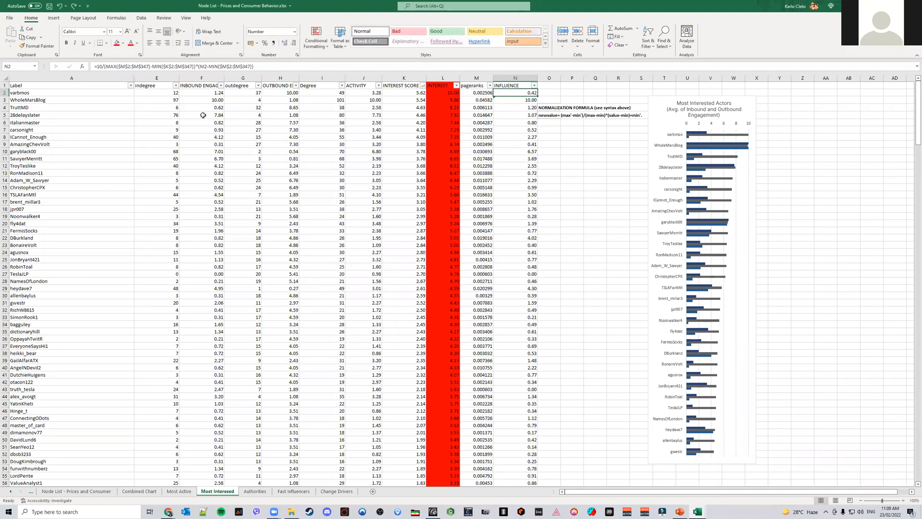
{"action": "left_click", "coordinate": [170, 66]}
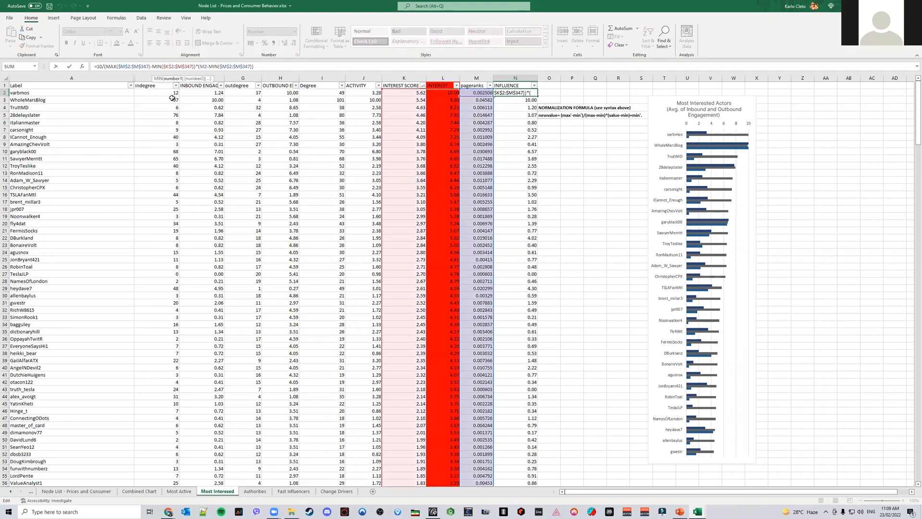
{"action": "key", "text": "BackSpace"}
{"action": "type", "text": "M"}
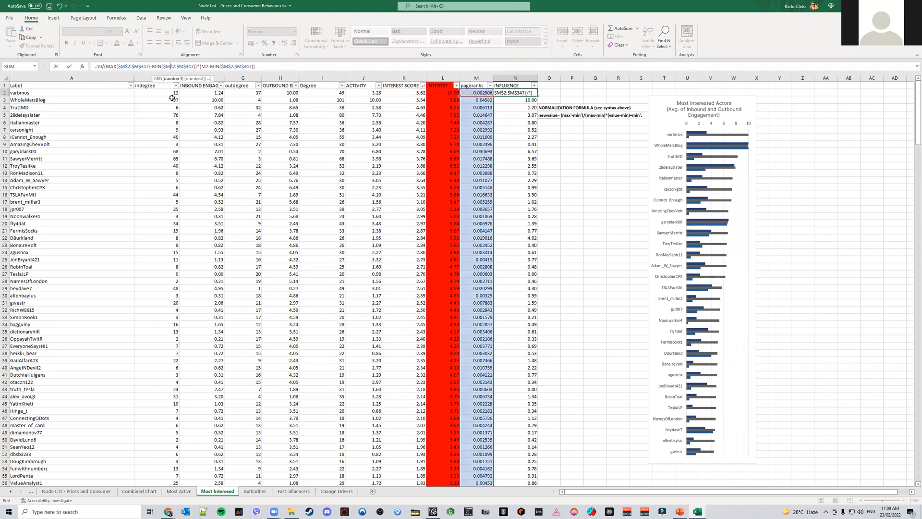
{"action": "key", "text": "Return"}
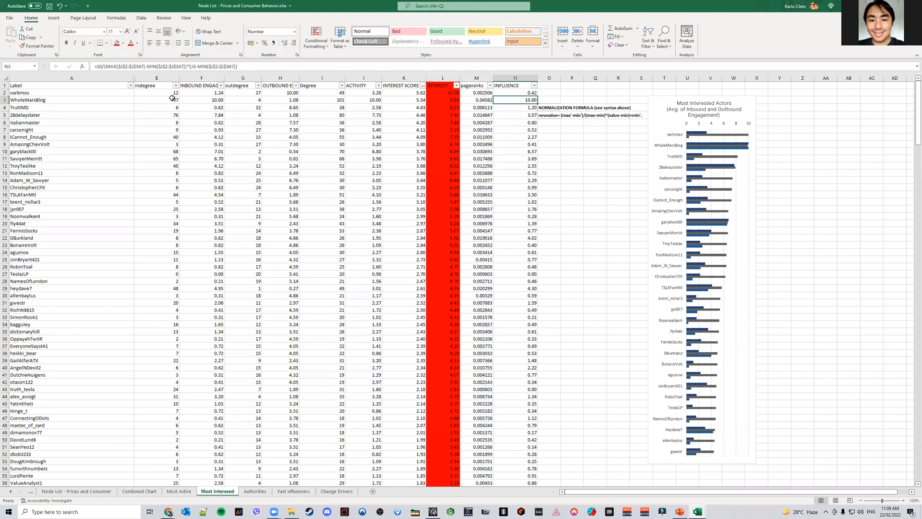
{"action": "left_click", "coordinate": [526, 92]}
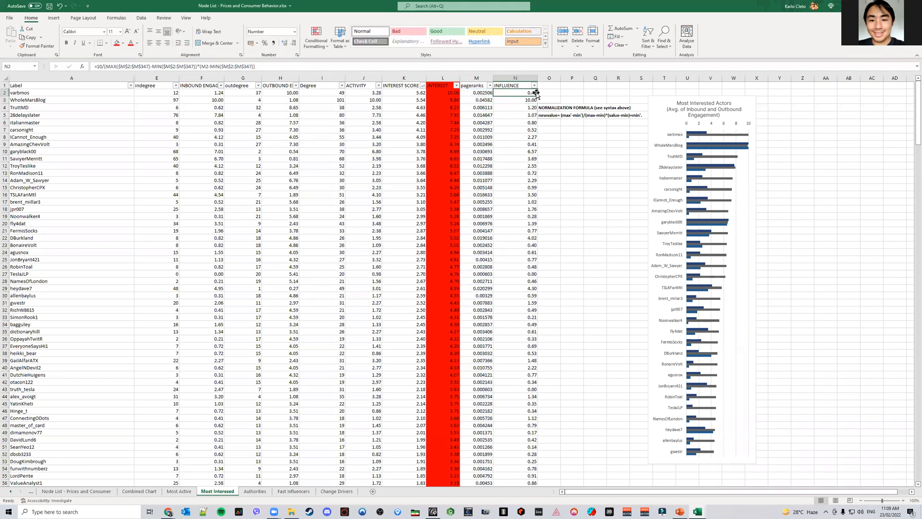
{"action": "double_click", "coordinate": [535, 94]}
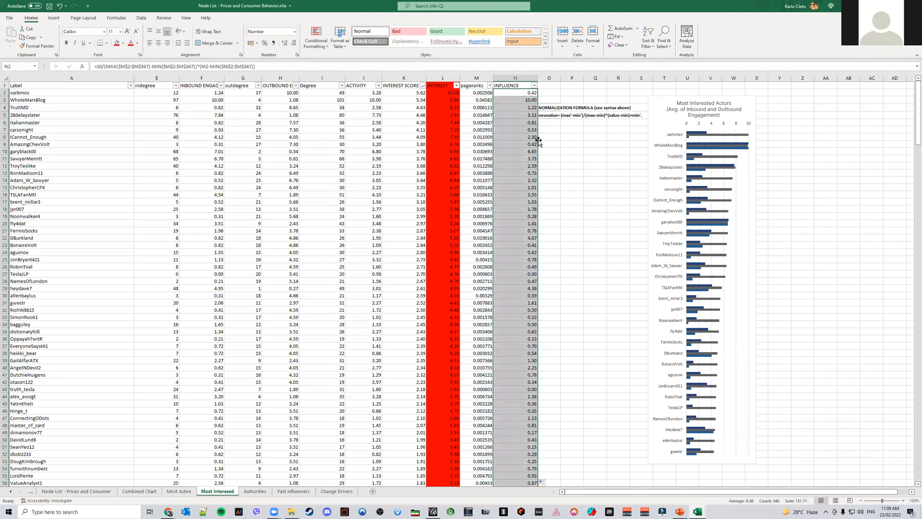
Sort the table by INFLUENCE from largest to smallest and save the workbook
{"action": "left_click", "coordinate": [533, 85]}
{"action": "left_click", "coordinate": [557, 104]}
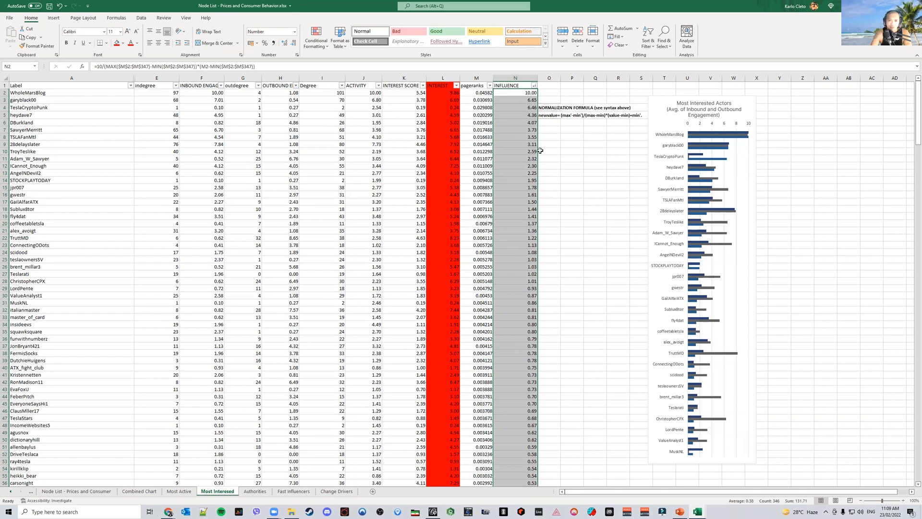
{"action": "key", "text": "ctrl+s"}
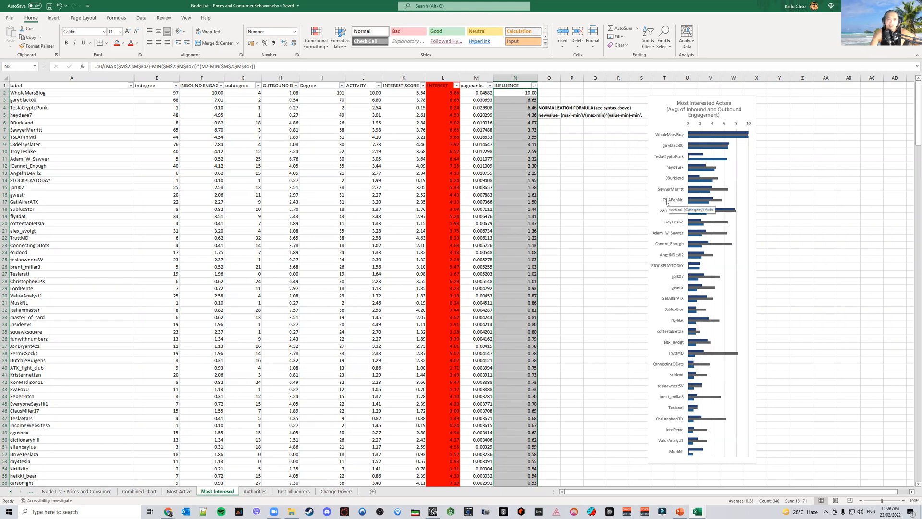
Inspect which series the Most Interested Actors chart plots, including INFLUENCE, without changing its filter
{"action": "left_click", "coordinate": [724, 135]}
{"action": "left_click", "coordinate": [768, 128]}
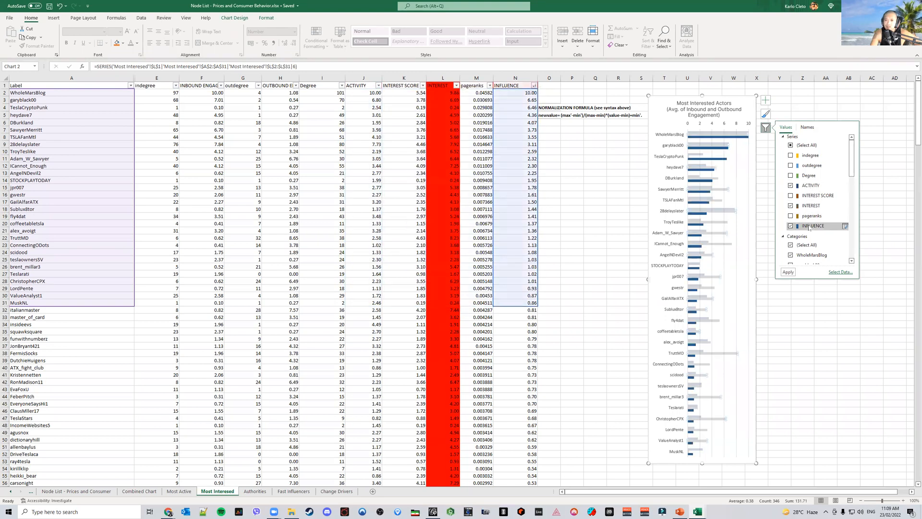
{"action": "left_click", "coordinate": [797, 310]}
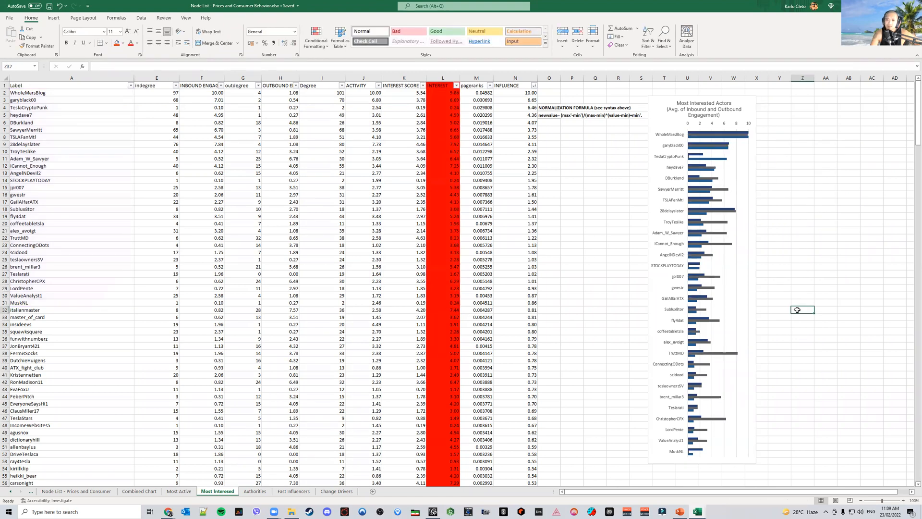
Switch to the PowerPoint report and review the stakeholder mapping slides from Change Drivers on slide 24 back to slide 21
{"action": "left_click", "coordinate": [680, 512]}
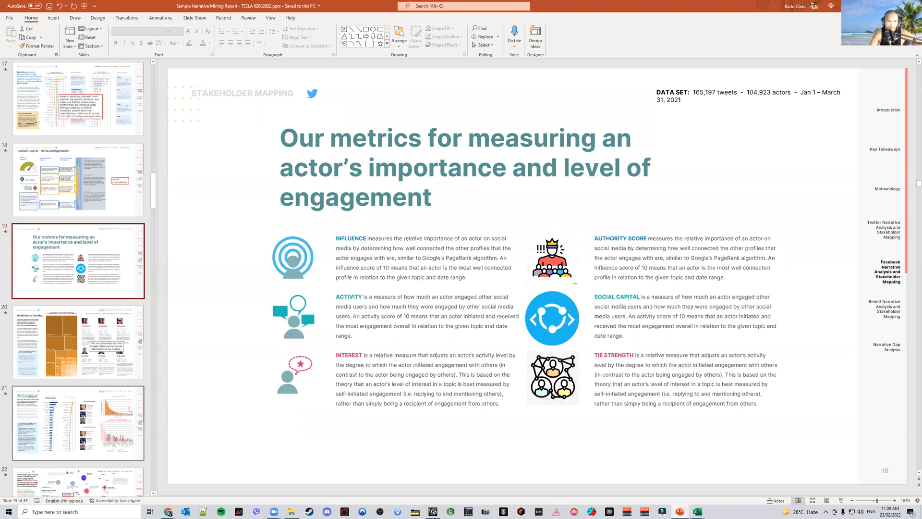
{"action": "scroll", "coordinate": [89, 395], "scroll_direction": "down", "scroll_amount": 5}
{"action": "left_click", "coordinate": [89, 395]}
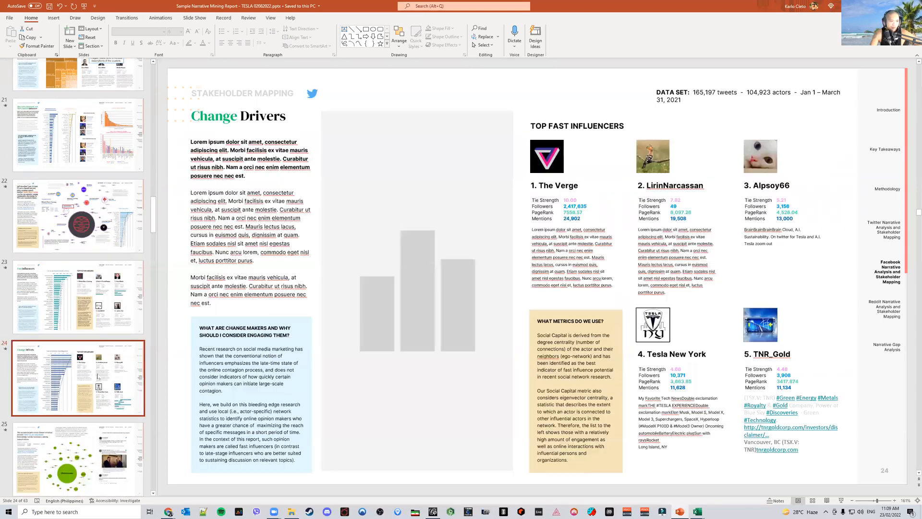
{"action": "left_click", "coordinate": [92, 306]}
{"action": "left_click", "coordinate": [103, 216]}
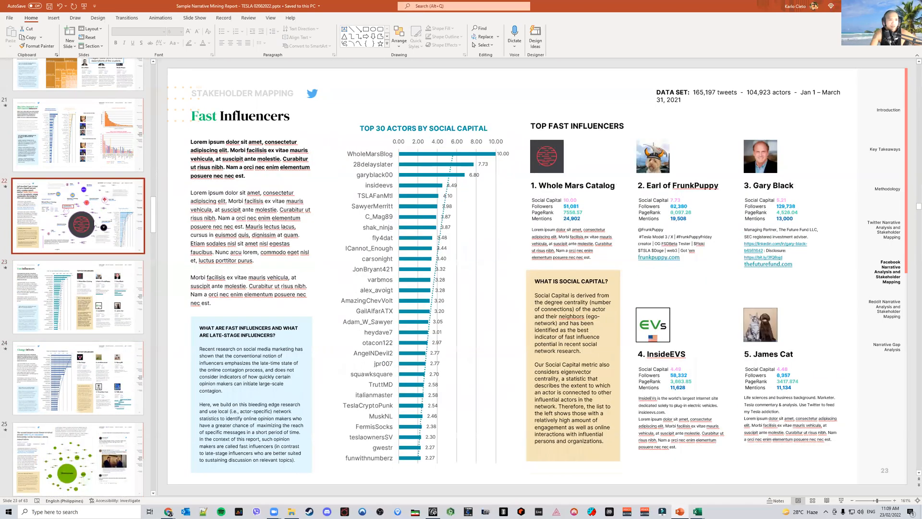
{"action": "key", "text": "Up"}
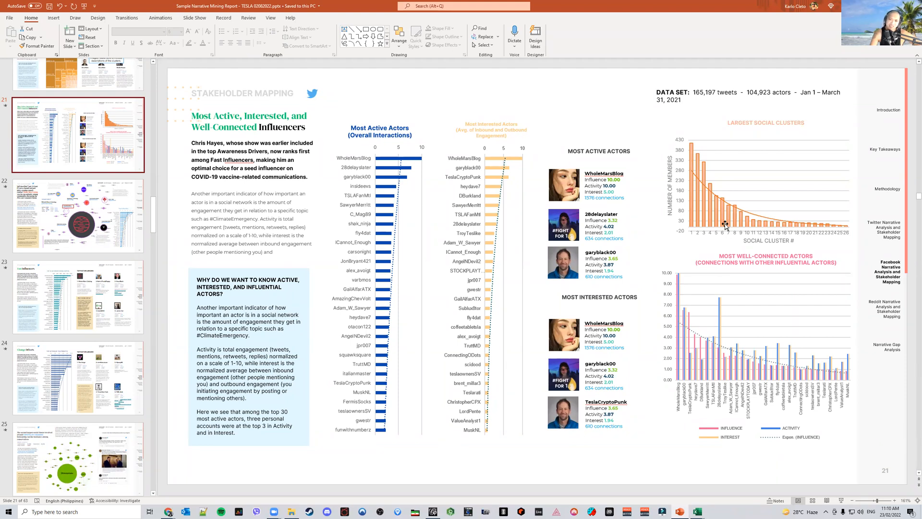
{"action": "scroll", "coordinate": [183, 337], "scroll_direction": "up", "scroll_amount": 1}
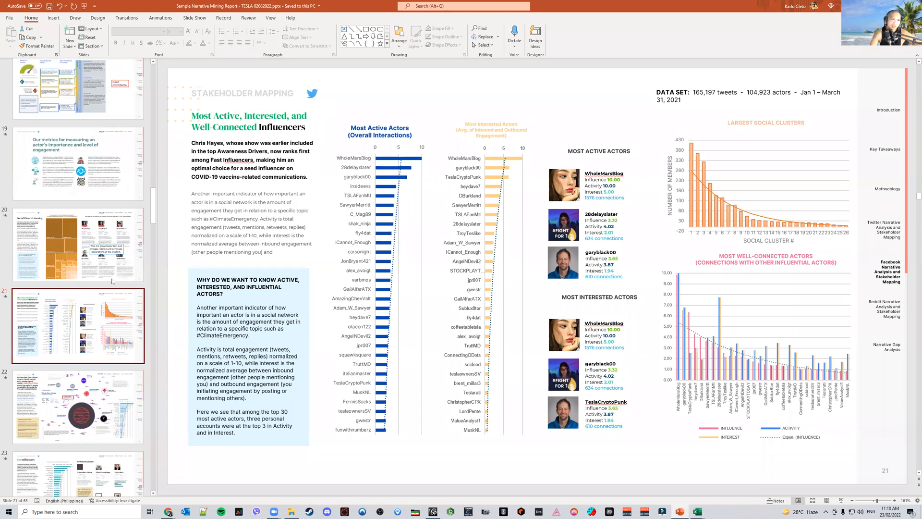